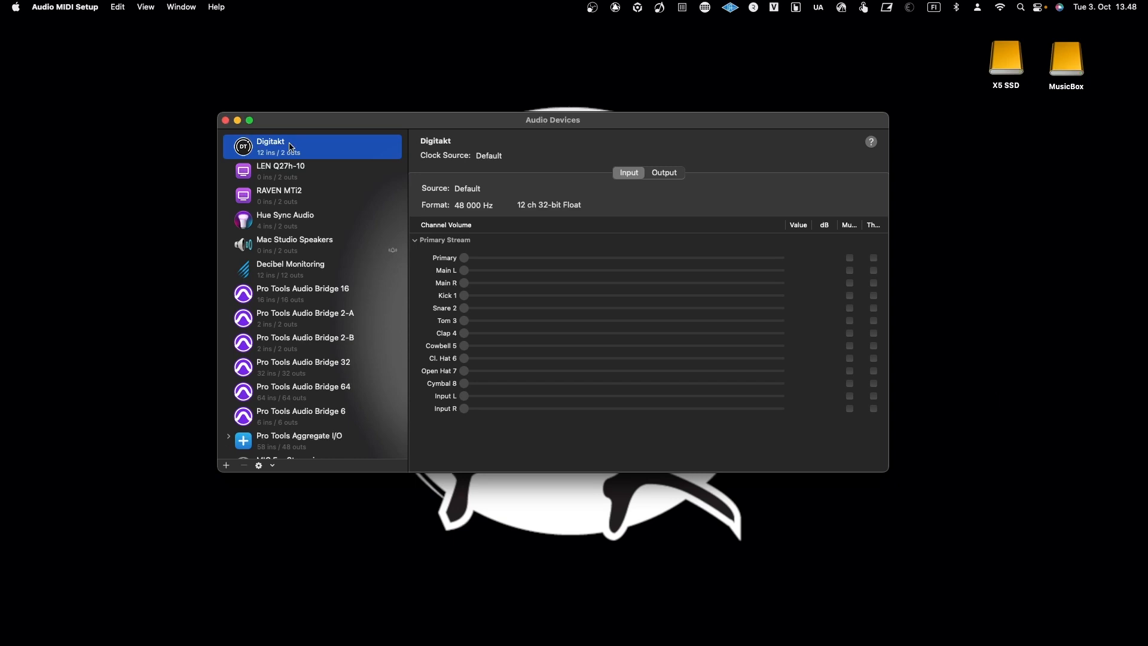
# Step: Check the Digitakt's output and input channels in the audio device settings
pyautogui.click(656, 173)
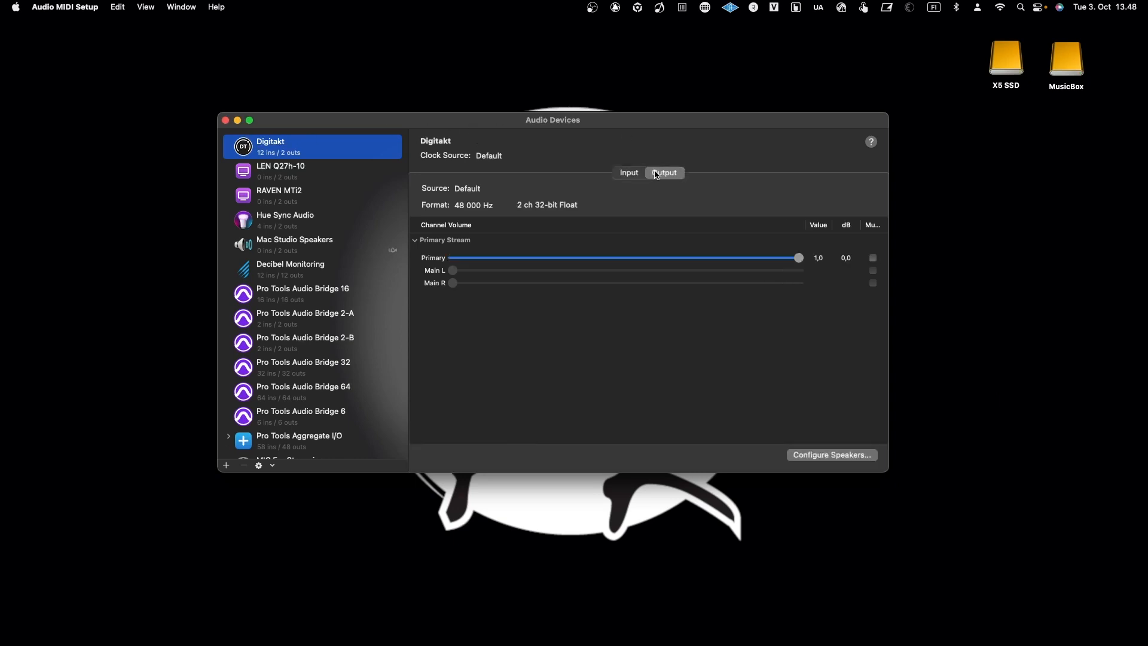
pyautogui.click(635, 174)
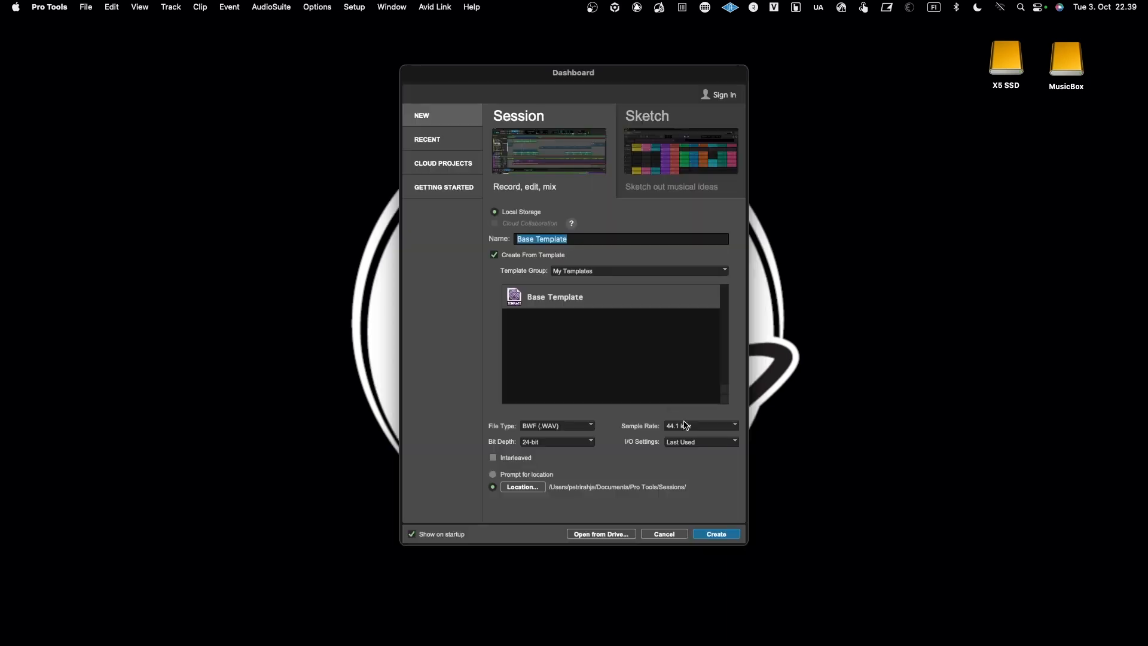
# Step: Choose the sample rate and create a new session named Your DAW from the Base Template
pyautogui.click(688, 425)
pyautogui.click(687, 440)
pyautogui.doubleClick(585, 242)
pyautogui.tripleClick(584, 242)
pyautogui.write('Your DAW')
pyautogui.click(731, 535)
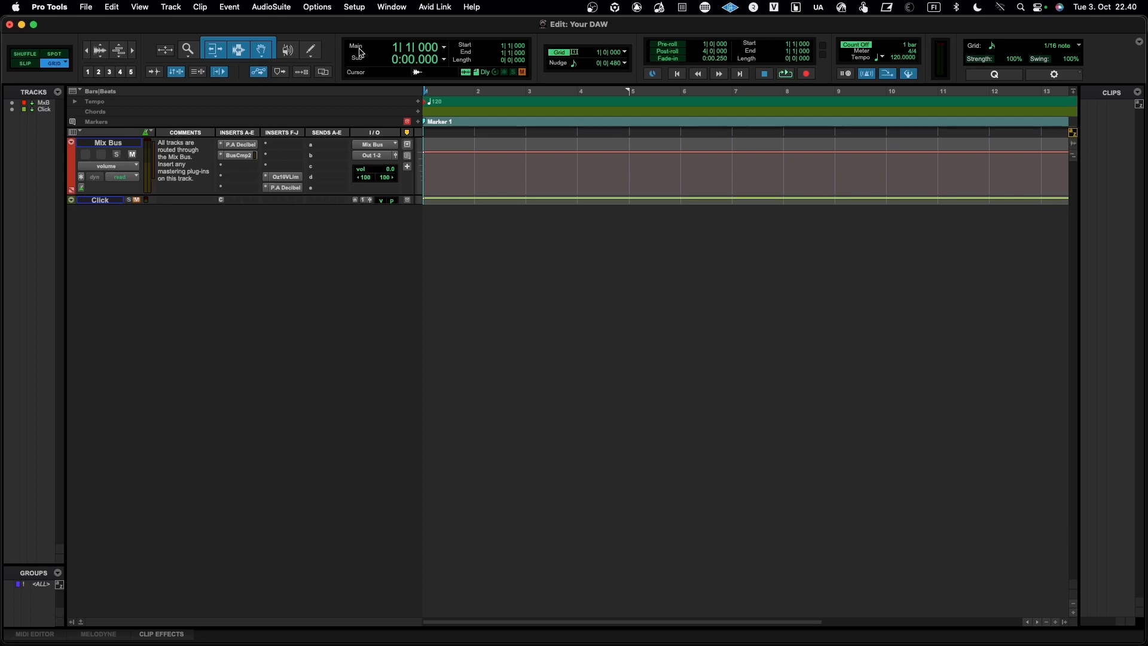
# Step: Set the playback engine to Digitakt, let the session save and reopen, and decline saving a detailed session notes report
pyautogui.click(355, 7)
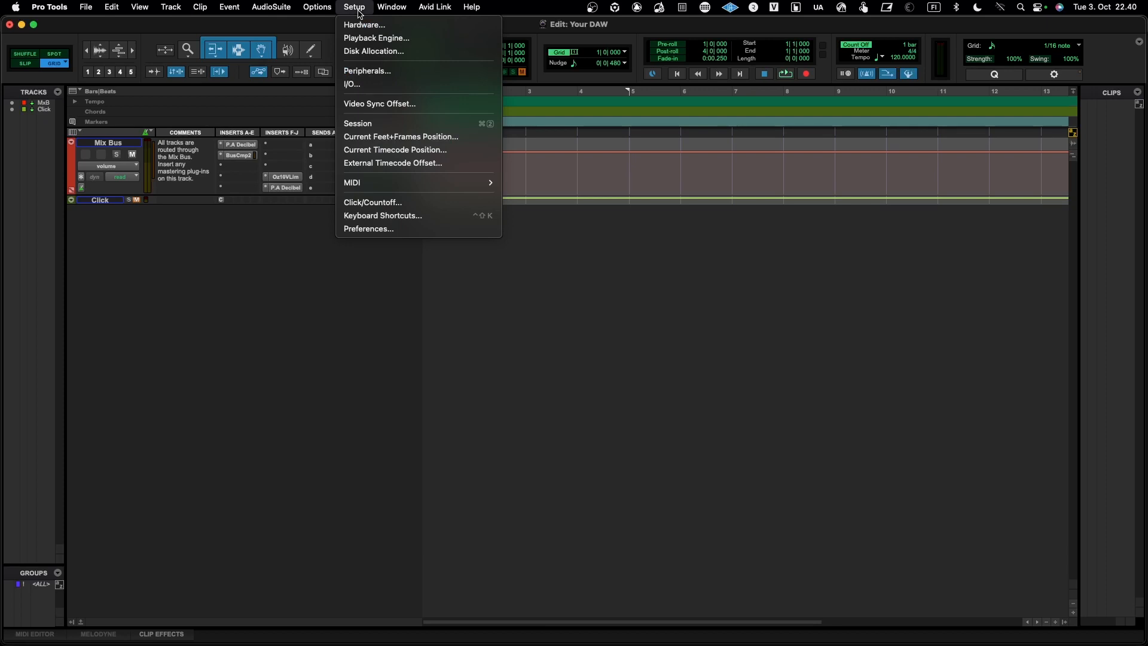
pyautogui.click(365, 40)
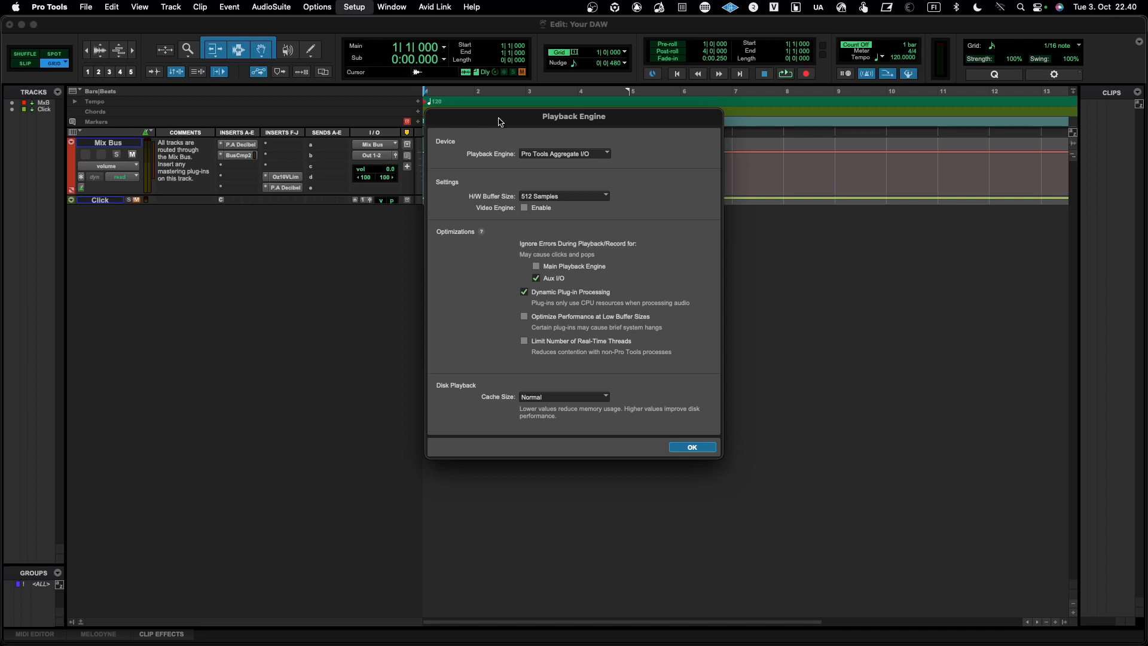
pyautogui.click(531, 158)
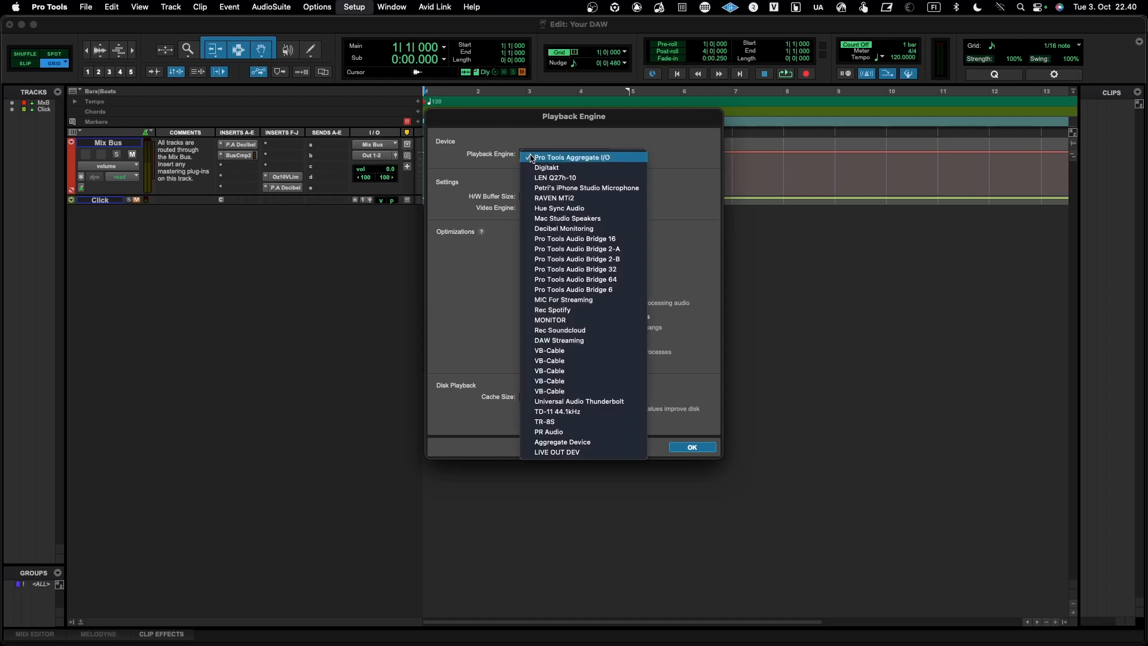
pyautogui.click(539, 169)
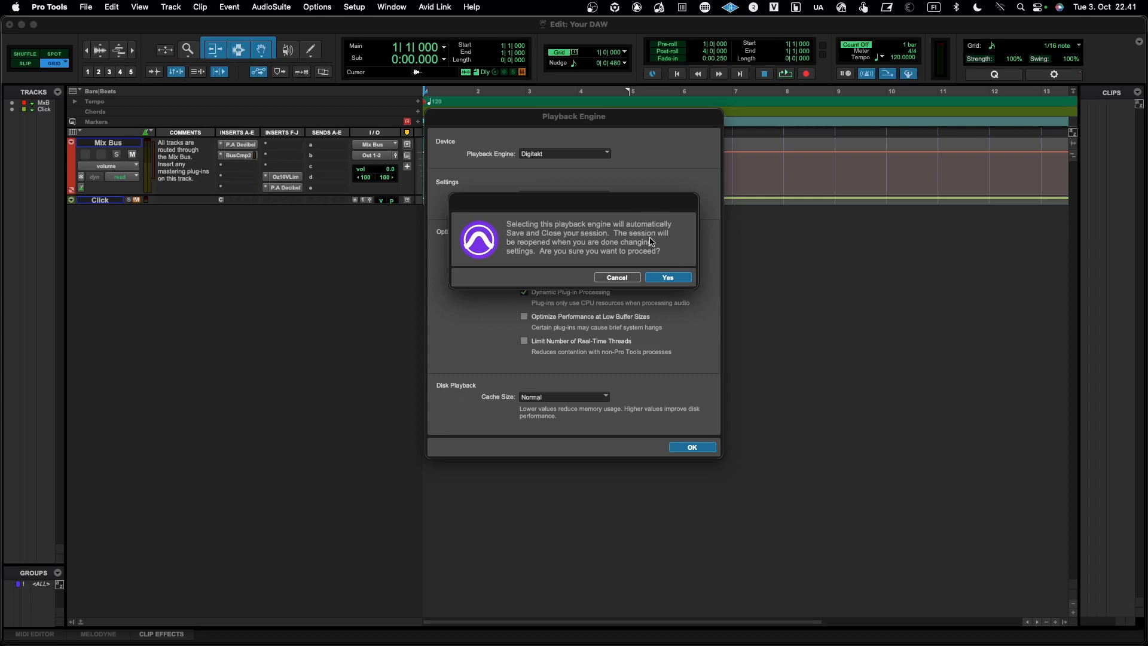
pyautogui.click(667, 278)
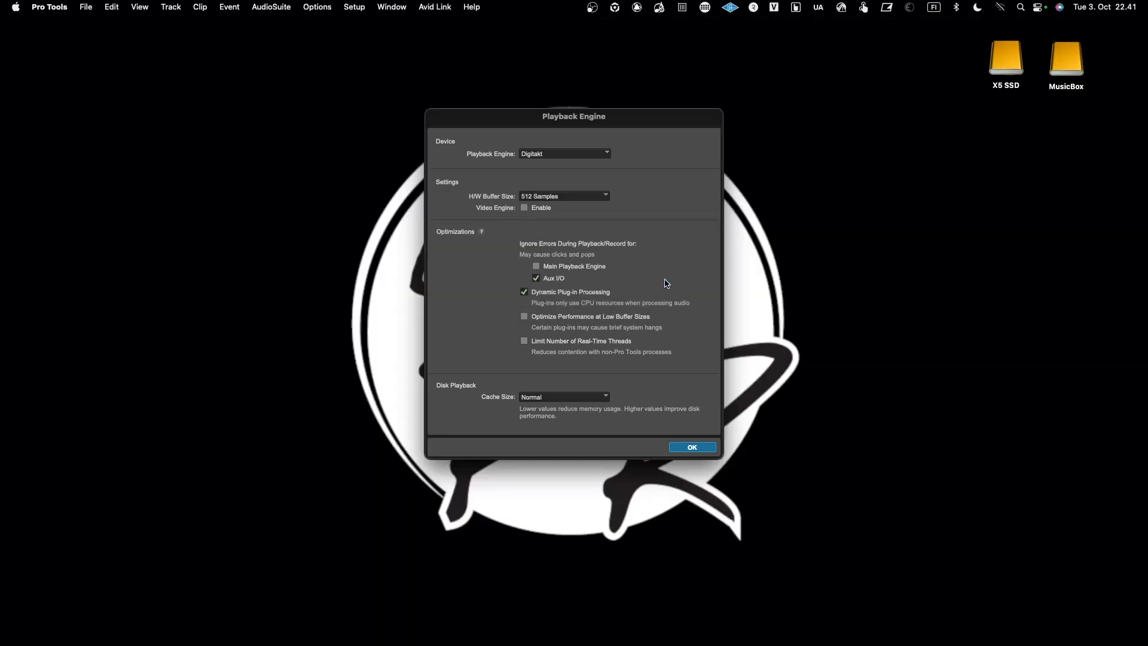
pyautogui.click(694, 448)
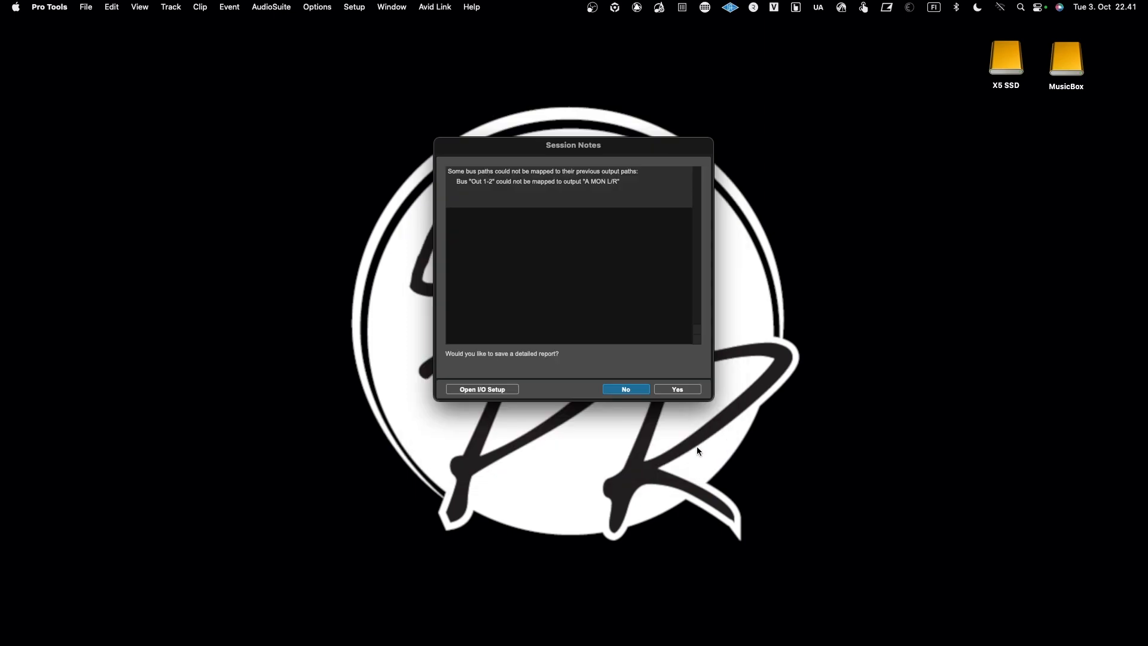
pyautogui.click(630, 389)
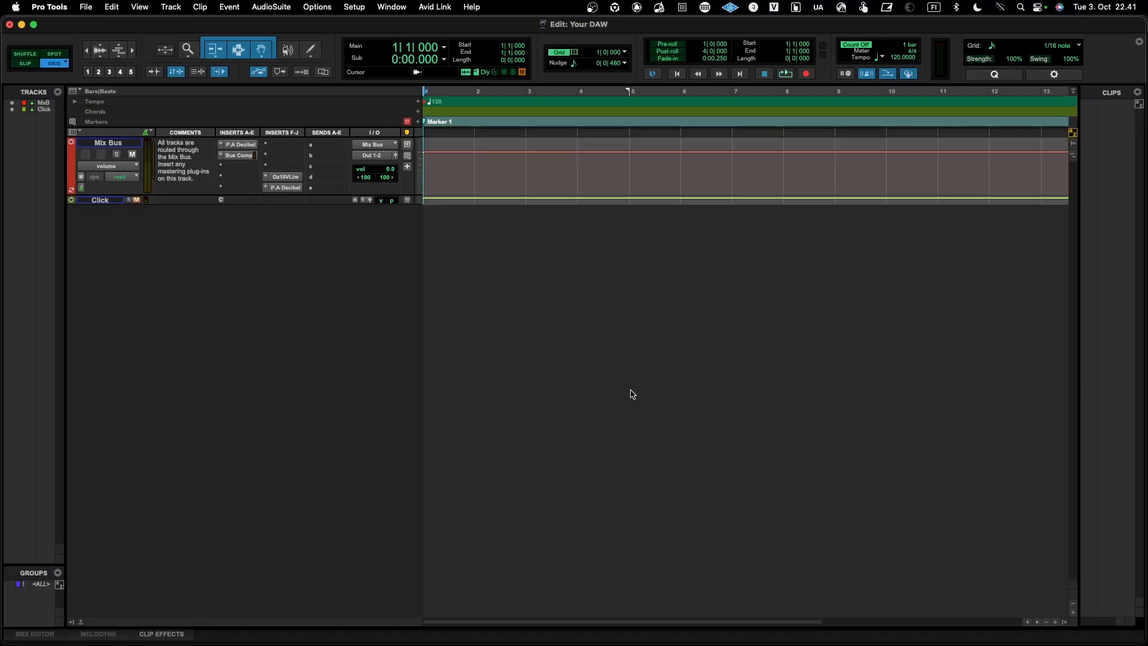
# Step: Review the hardware buffer size options in the Playback Engine settings, leaving the current choice in place
pyautogui.click(354, 7)
pyautogui.click(364, 39)
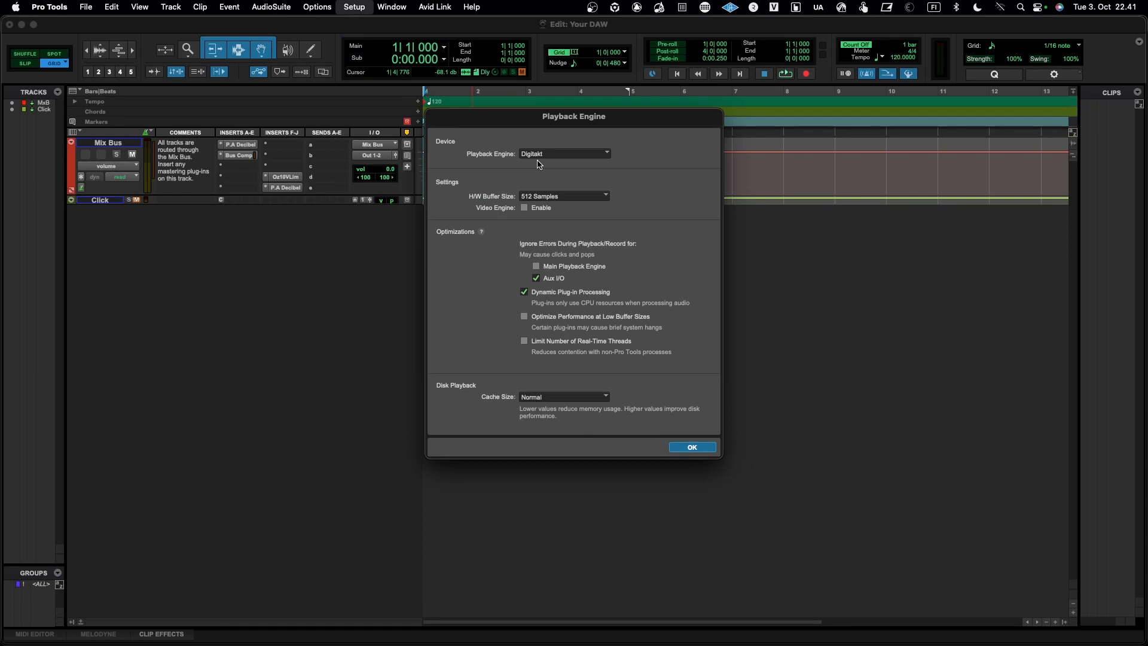
pyautogui.click(539, 198)
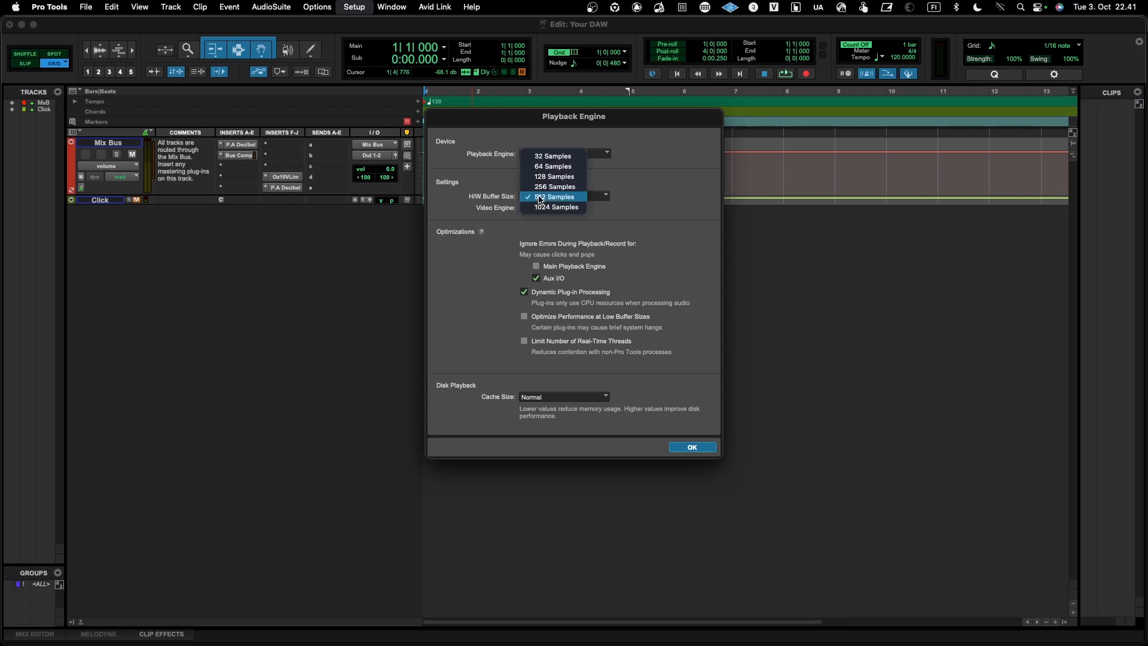
pyautogui.click(506, 192)
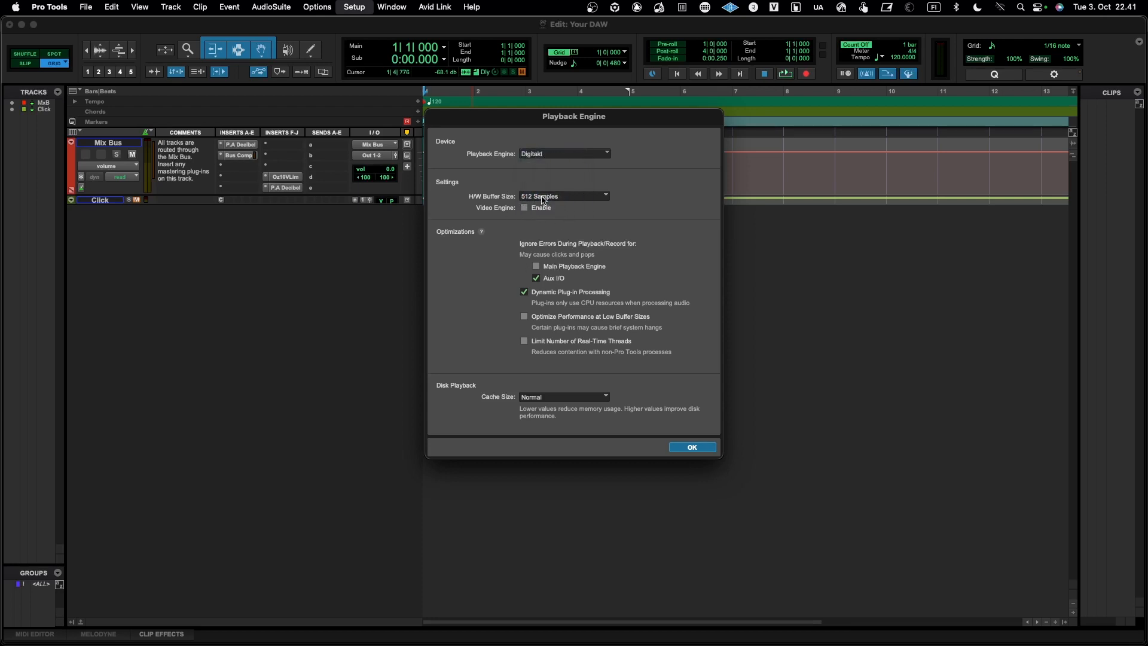
pyautogui.click(691, 448)
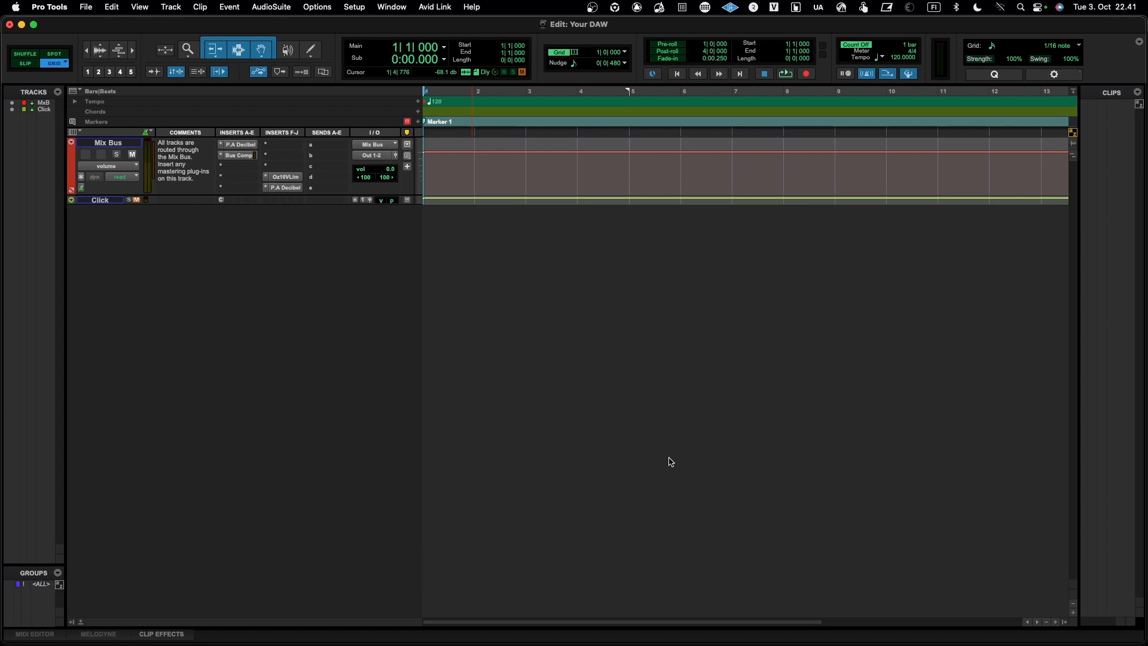
# Step: Open I/O Setup and show the Digitakt's input paths
pyautogui.click(350, 9)
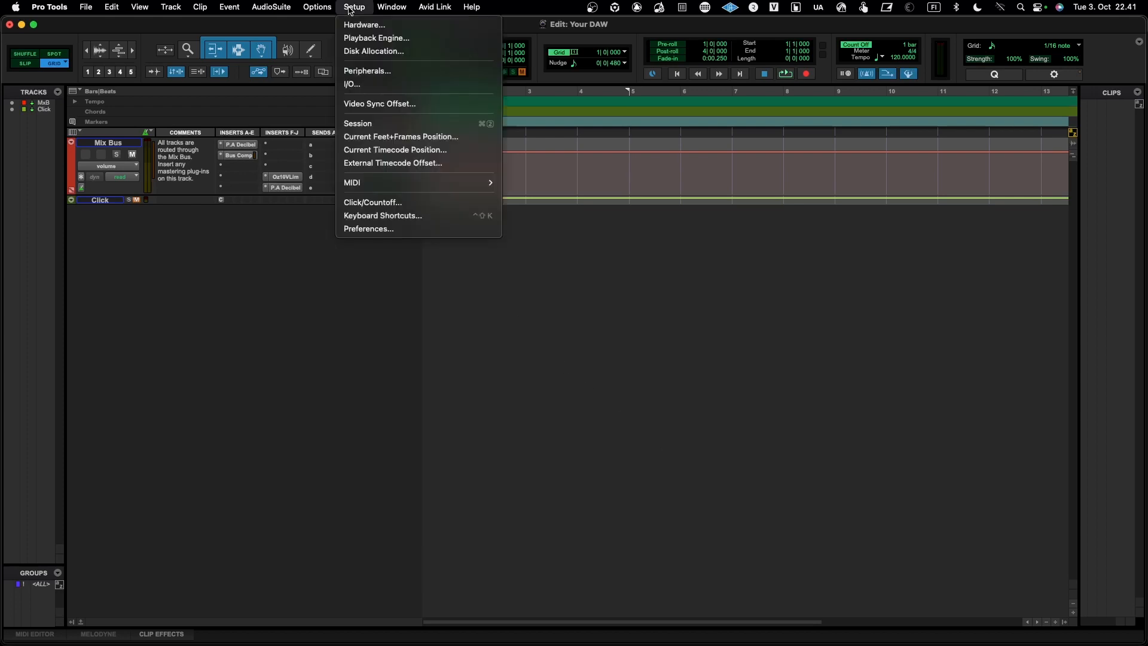
pyautogui.click(356, 87)
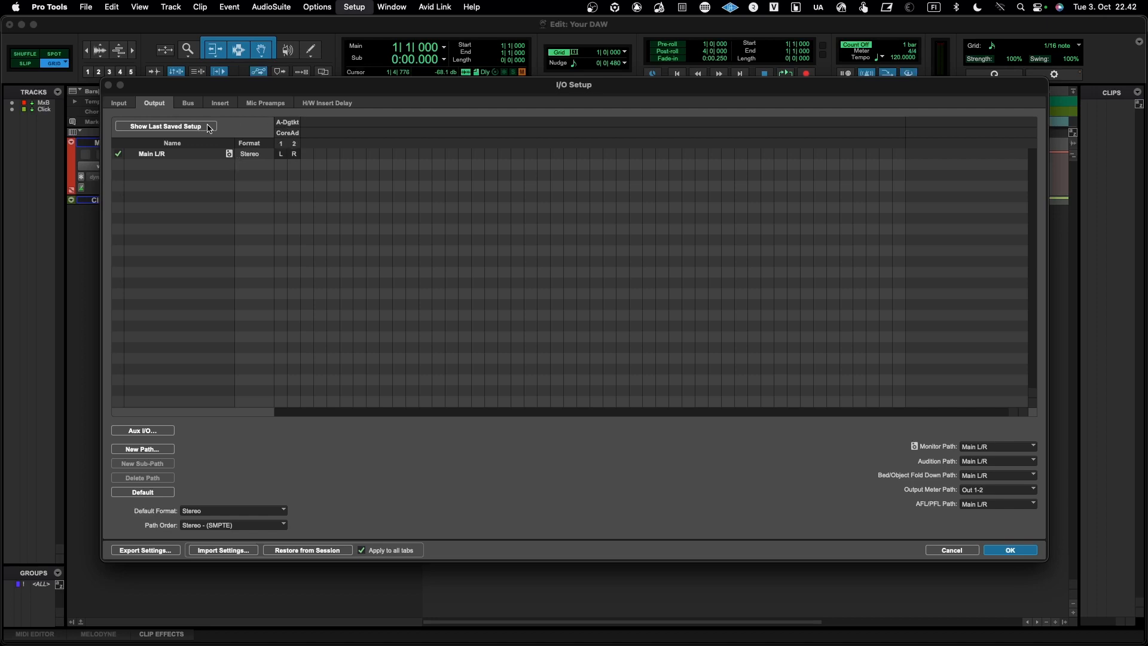
pyautogui.click(118, 105)
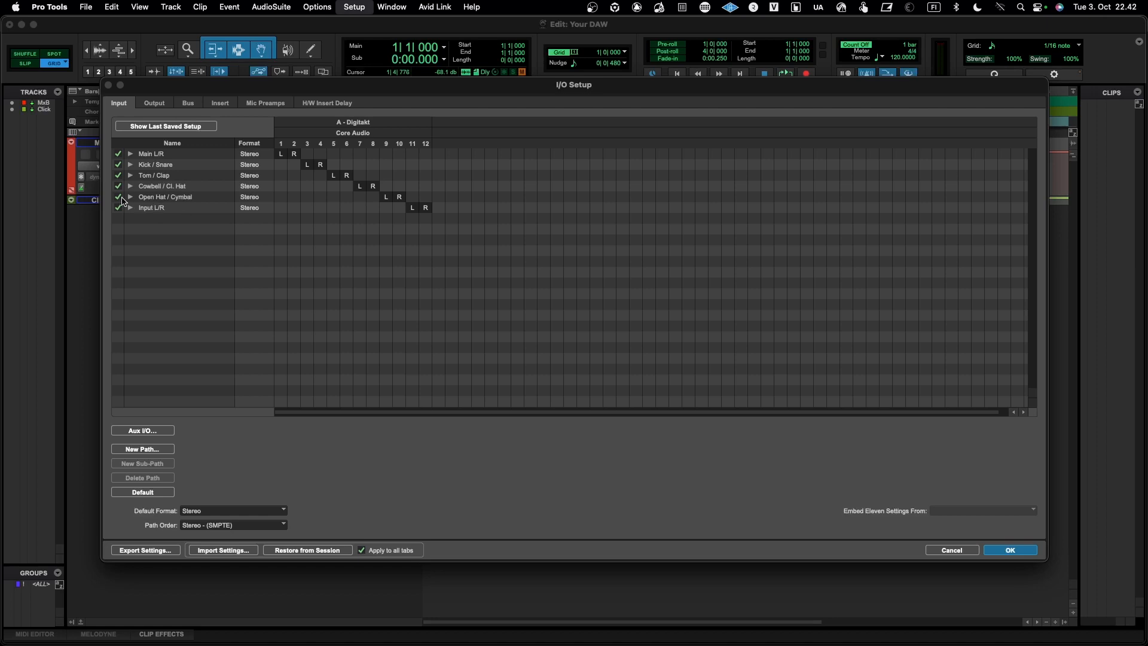
# Step: Expand the Kick / Snare input path and examine its left and right mono sub-paths
pyautogui.click(131, 165)
pyautogui.click(130, 165)
pyautogui.click(130, 165)
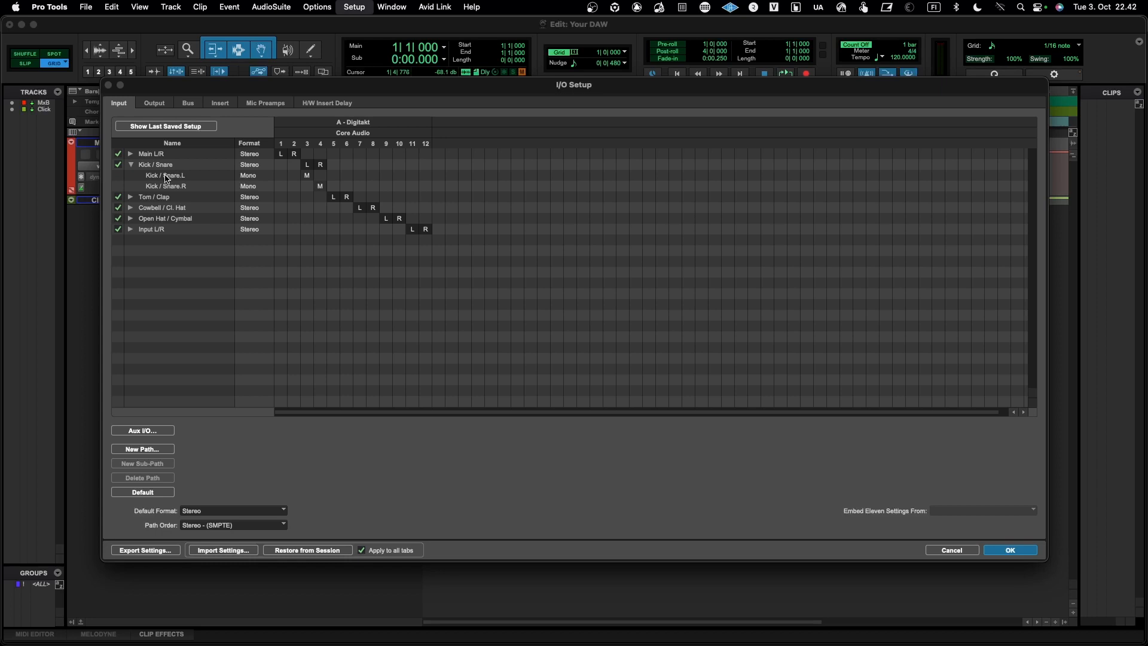
pyautogui.click(165, 176)
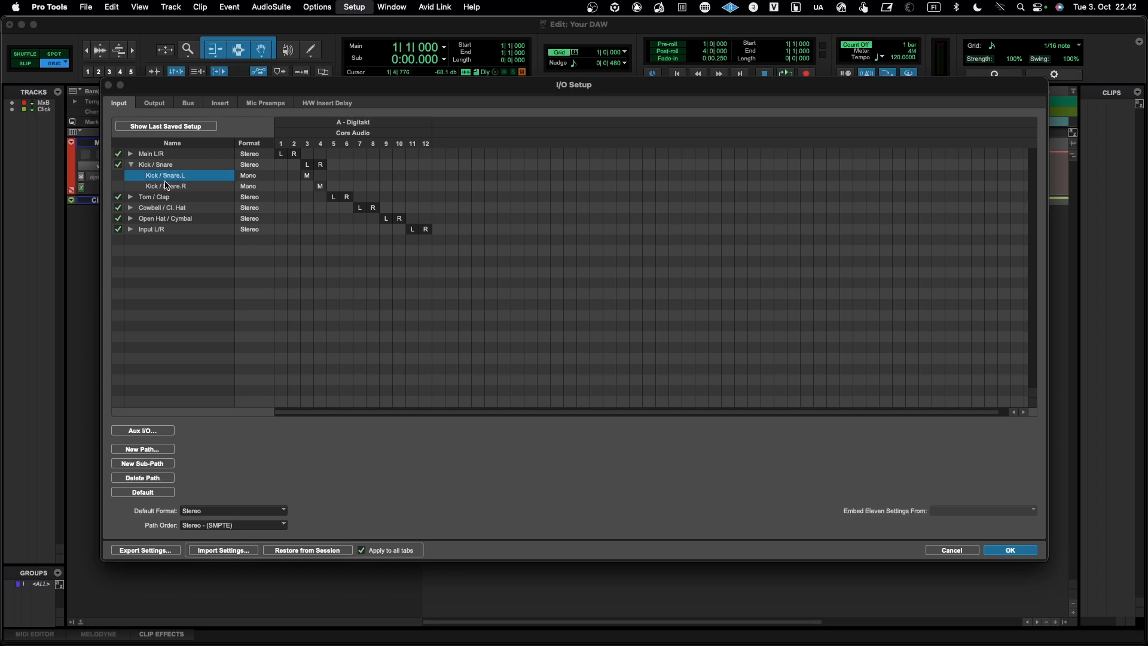
pyautogui.click(165, 186)
pyautogui.click(165, 176)
# Step: Delete the stereo Kick / Snare input path together with its sub-paths
pyautogui.click(162, 167)
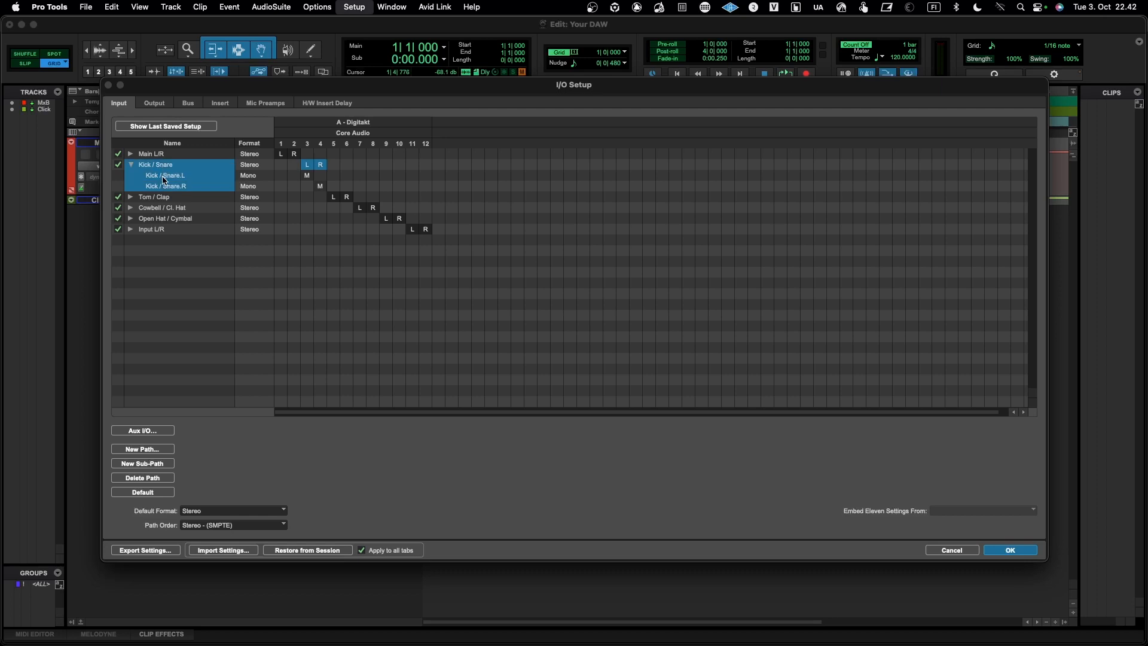
pyautogui.click(131, 165)
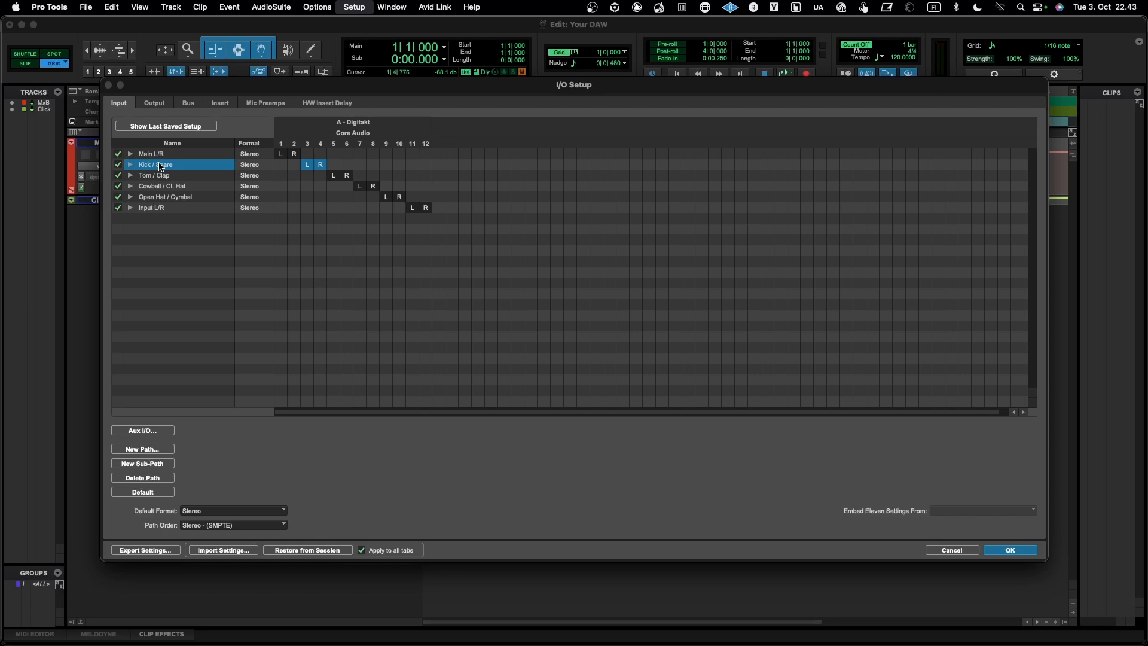
pyautogui.click(130, 165)
pyautogui.click(130, 165)
pyautogui.click(160, 479)
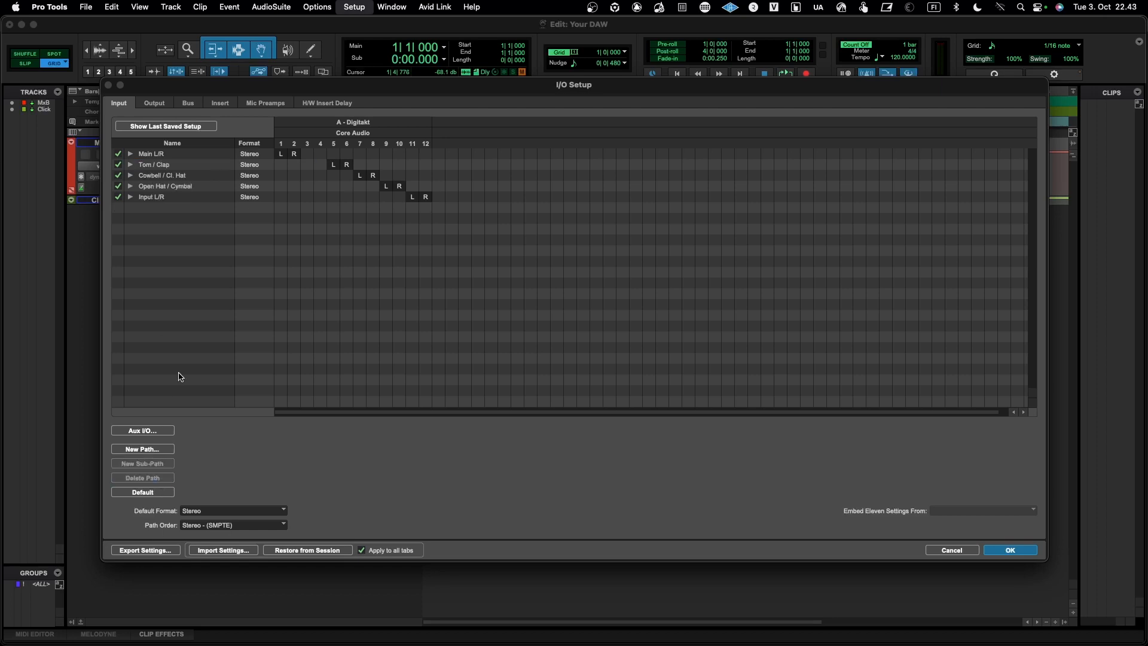
# Step: Create a mono input path named KICK below Main L/R with the default channel assignment
pyautogui.click(167, 155)
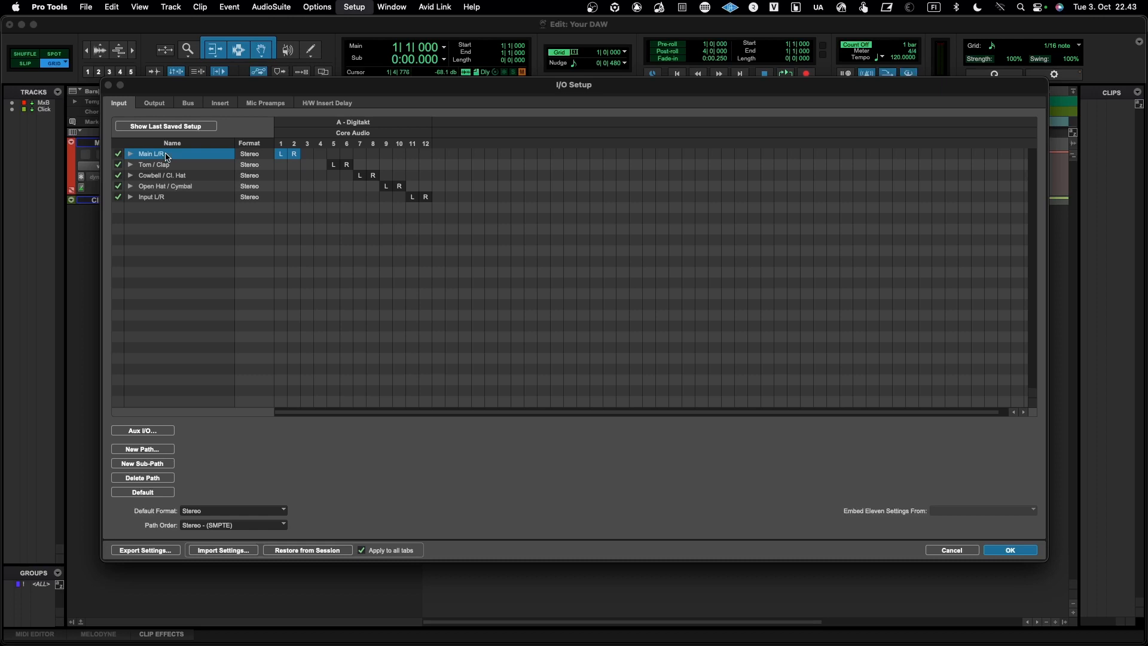
pyautogui.click(164, 450)
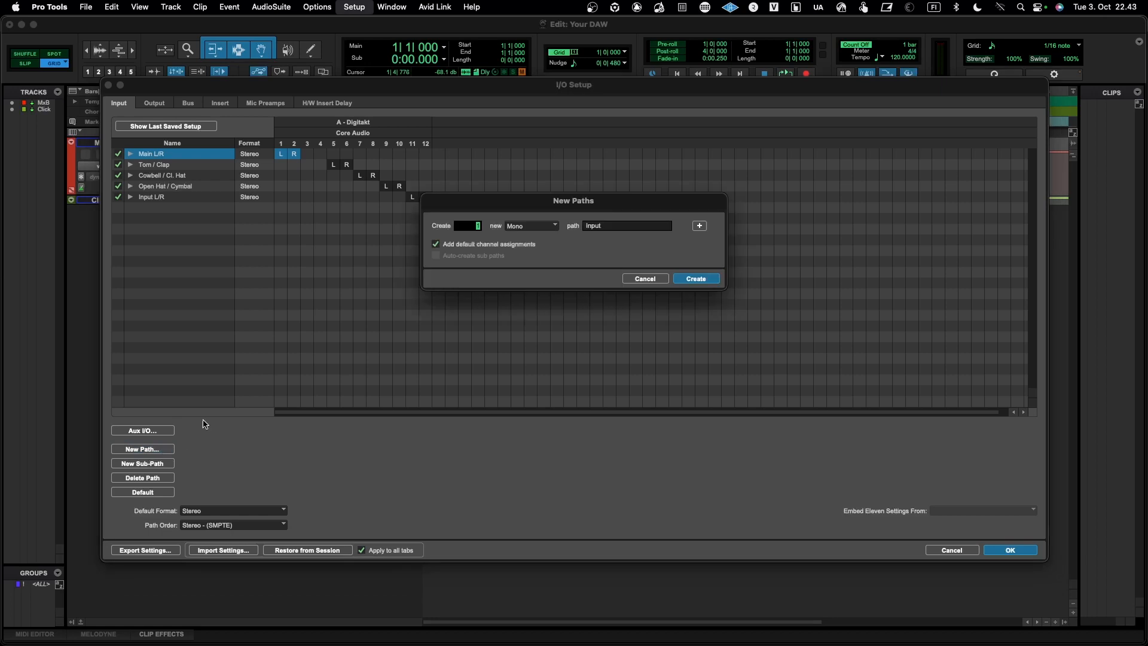
pyautogui.doubleClick(620, 225)
pyautogui.write('Ki')
pyautogui.click(710, 279)
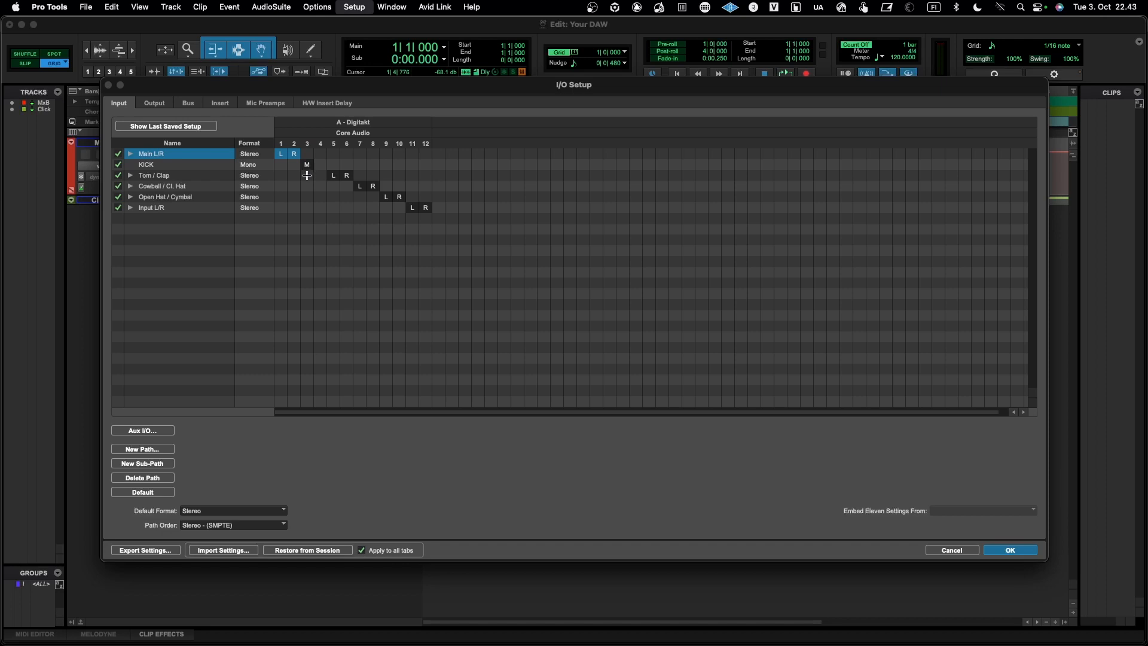
# Step: Look over the sub-paths of the stereo Input L/R path and delete the whole path
pyautogui.click(152, 209)
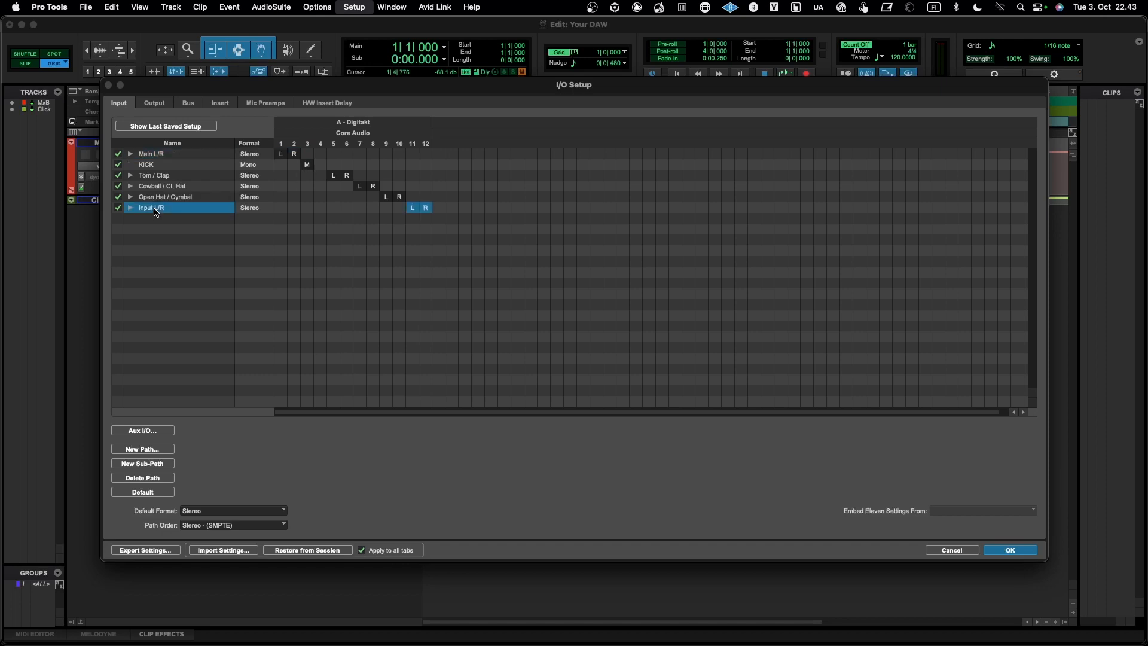
pyautogui.click(130, 208)
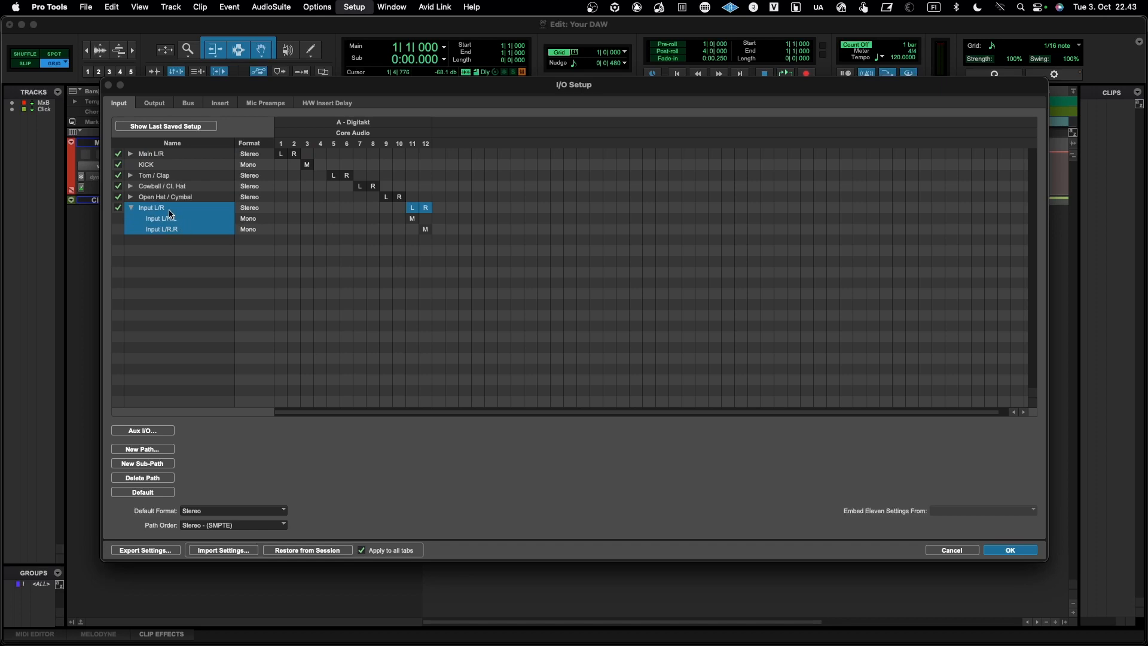
pyautogui.click(130, 208)
pyautogui.click(130, 208)
pyautogui.click(131, 208)
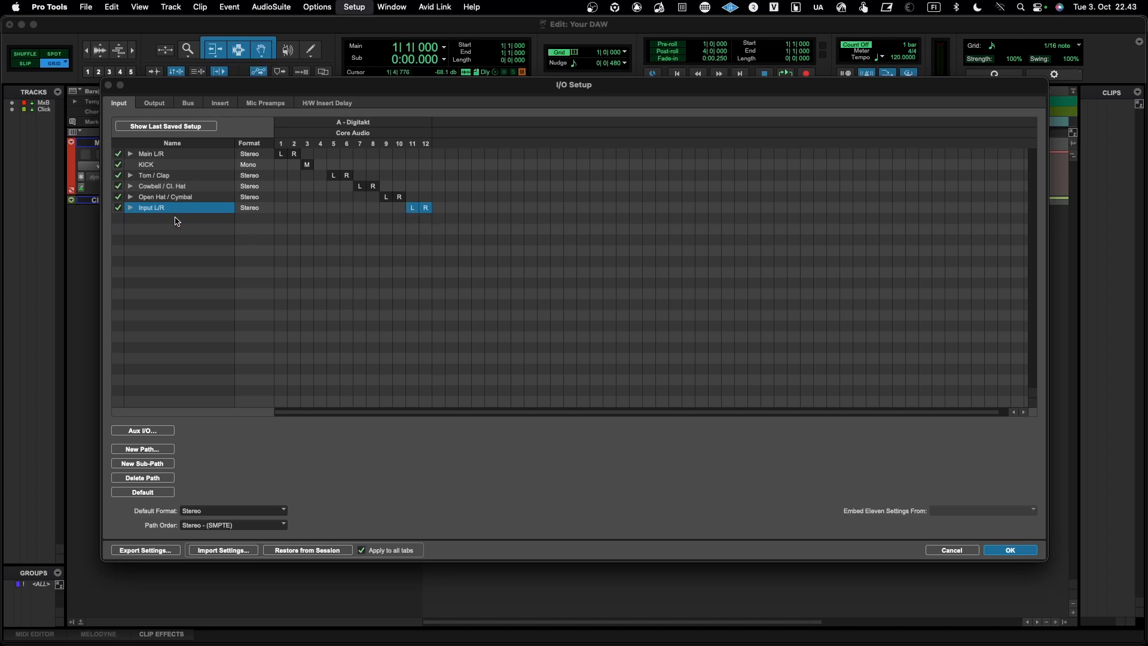
pyautogui.click(158, 481)
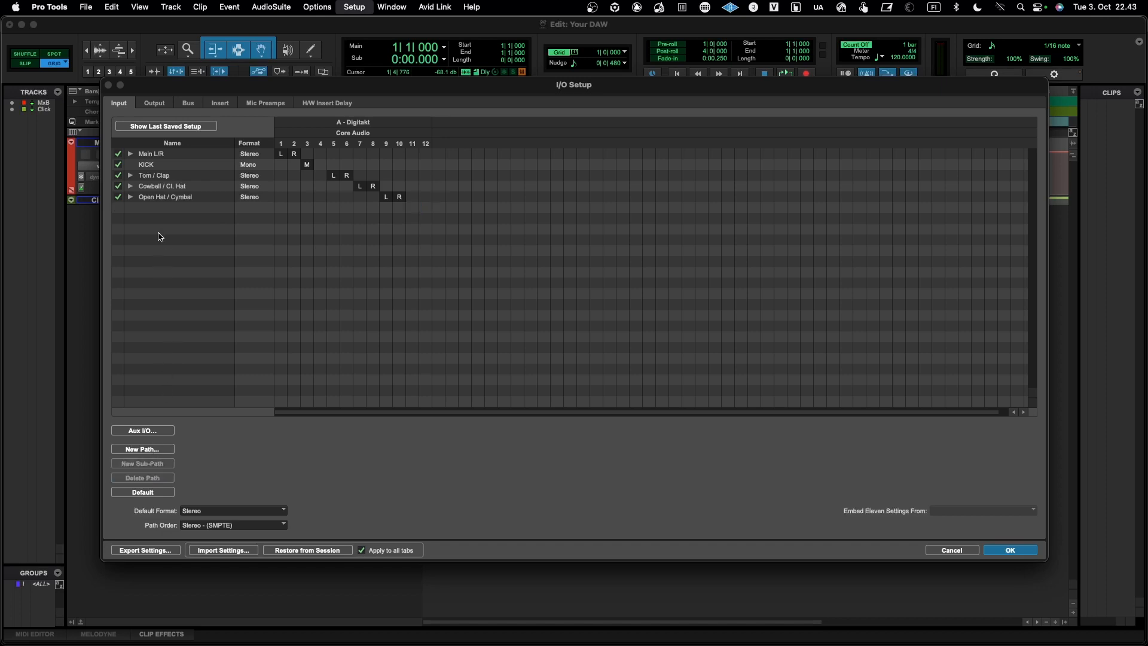
# Step: Create a mono input path named IN LEFT below Open Hat / Cymbal and assign it to channel 11
pyautogui.click(167, 197)
pyautogui.click(158, 450)
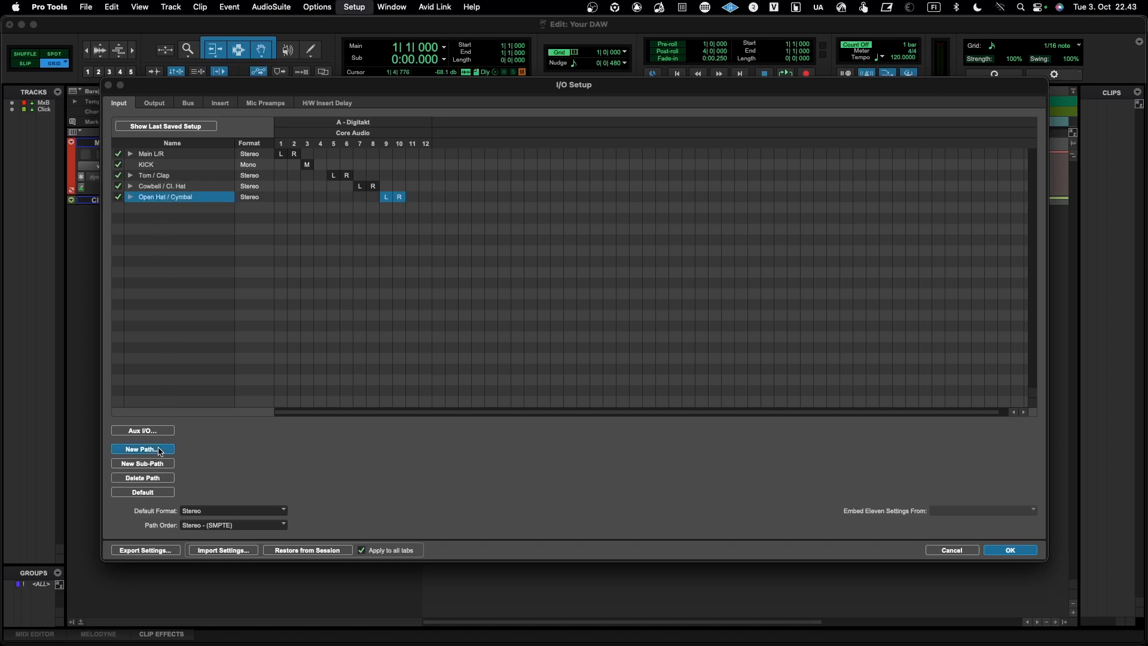
pyautogui.click(612, 226)
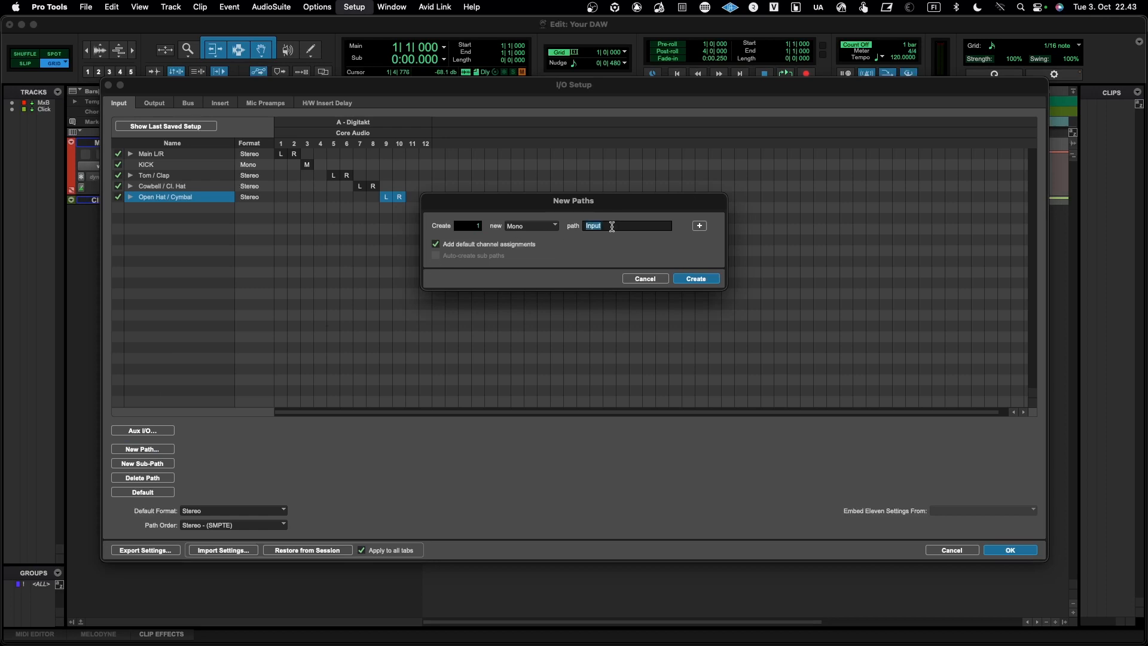
pyautogui.press('BackSpace')
pyautogui.click(703, 279)
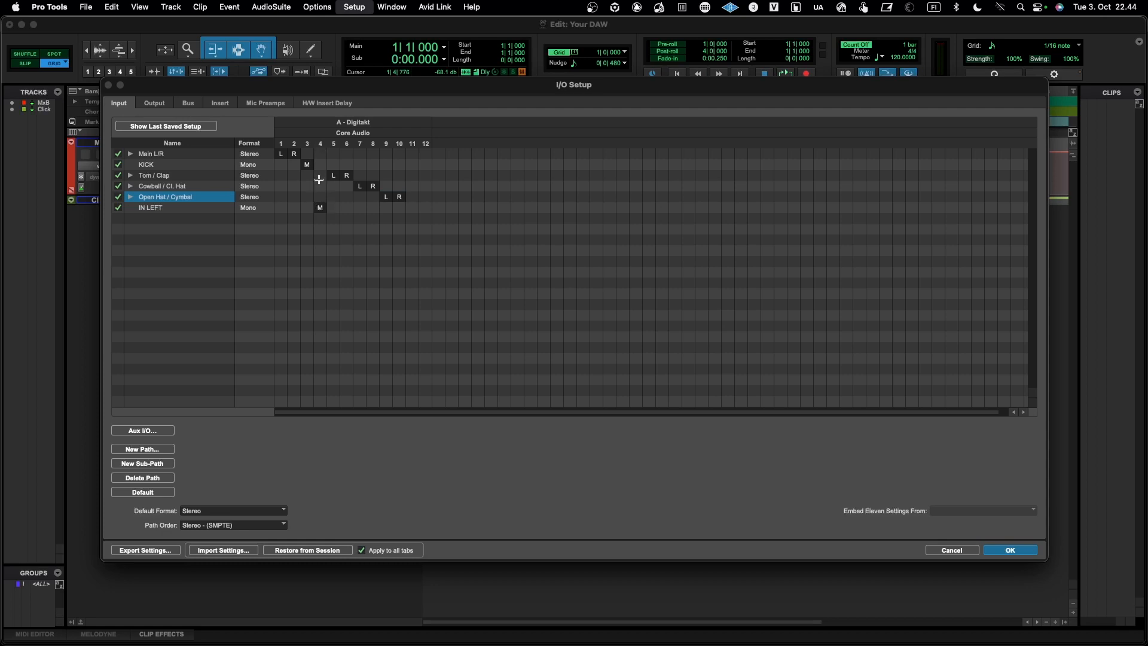
pyautogui.click(323, 209)
pyautogui.click(412, 210)
# Step: Create a mono input path named IN RIGHT below IN LEFT with the default channel assignment
pyautogui.click(185, 209)
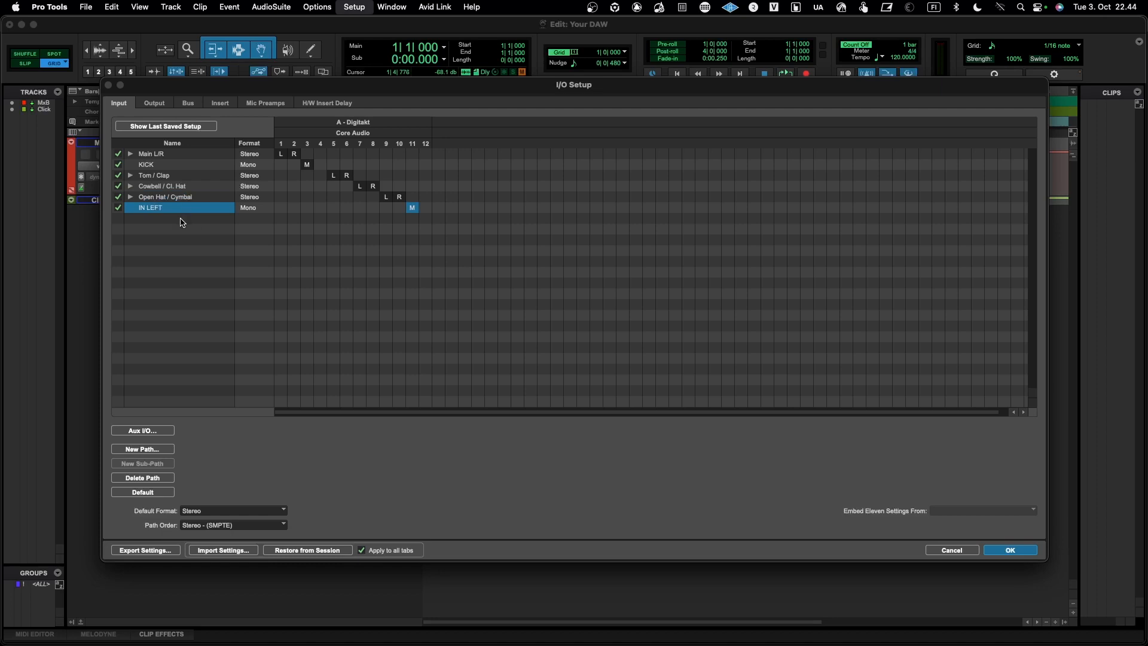
pyautogui.click(143, 449)
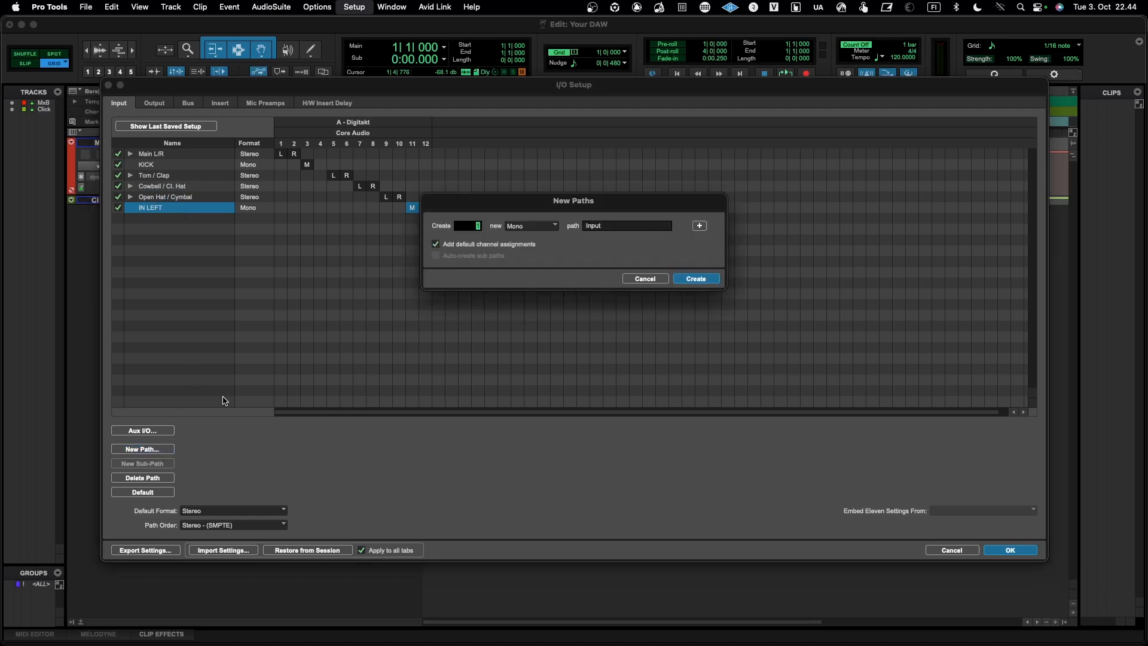
pyautogui.click(609, 226)
pyautogui.write('IN RIGHT')
pyautogui.click(710, 279)
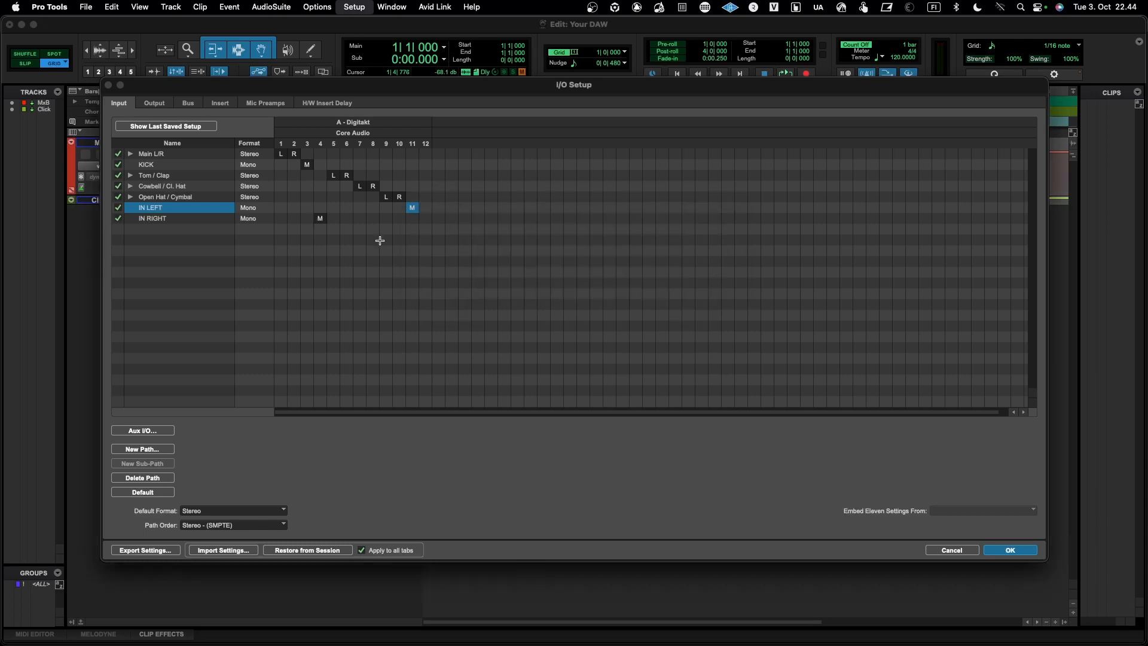
# Step: Move the IN RIGHT mono input path's assignment to channel 12
pyautogui.click(321, 219)
pyautogui.click(425, 218)
# Step: Look at the I/O settings export and the output paths without changing them, and apply the I/O Setup
pyautogui.click(162, 553)
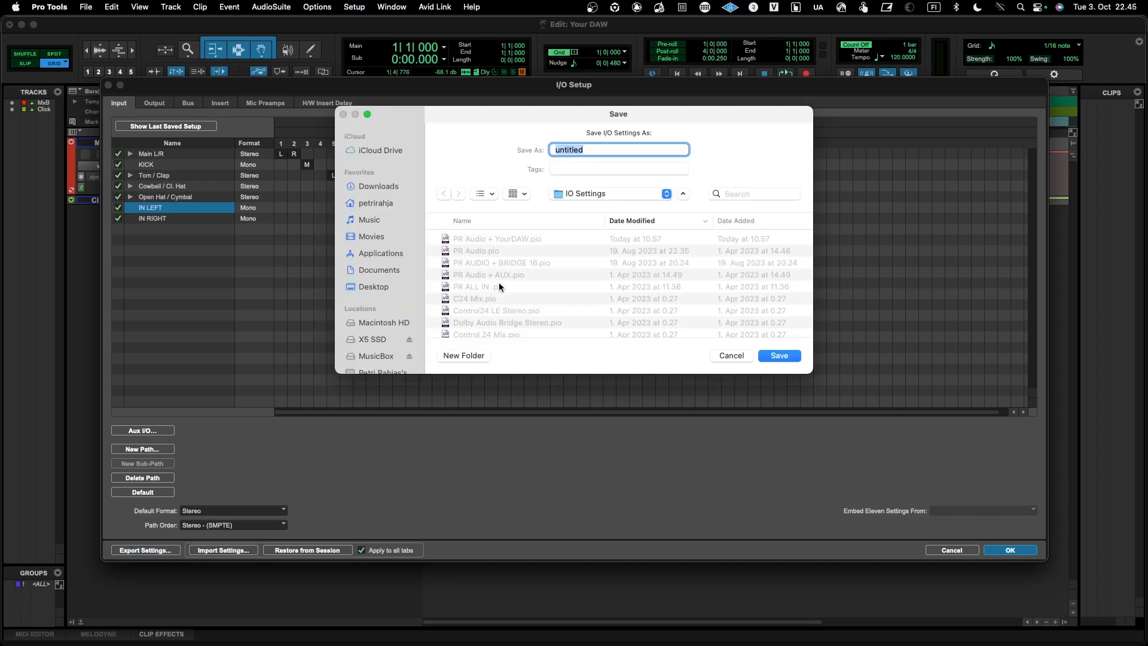
pyautogui.click(722, 355)
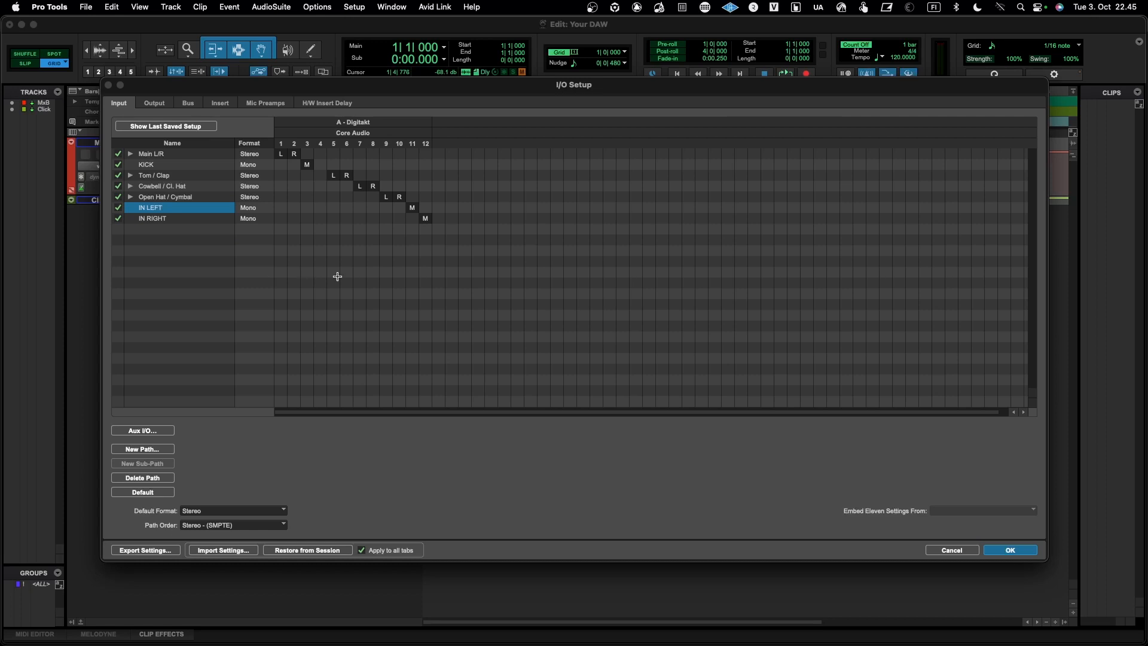
pyautogui.click(157, 105)
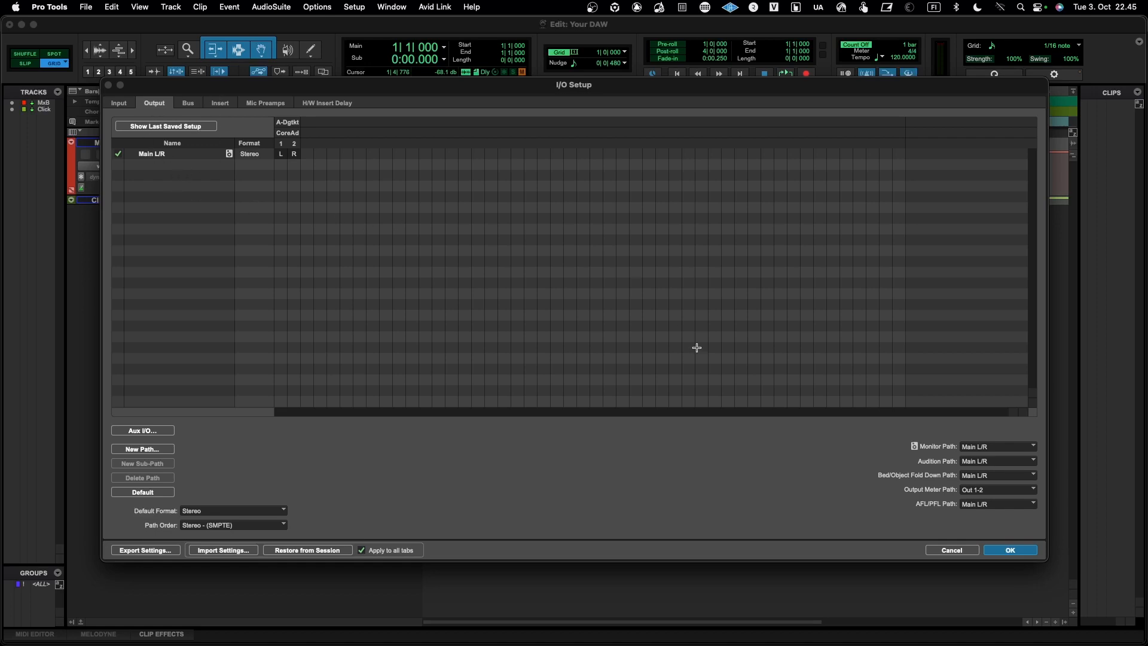
pyautogui.click(1010, 550)
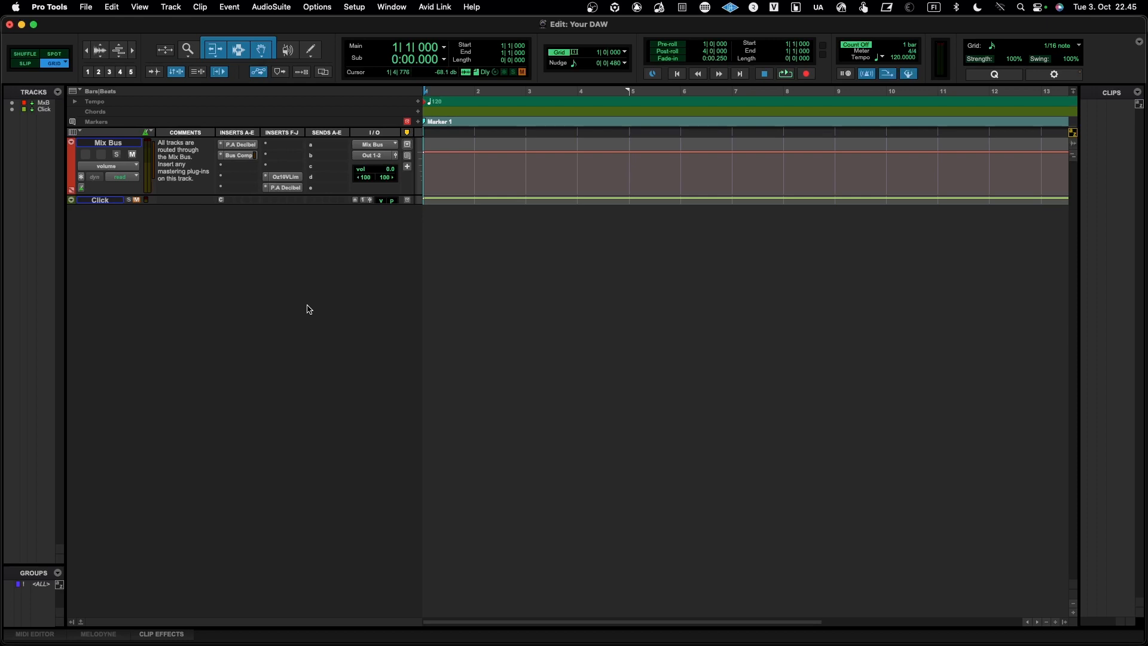
# Step: Start creating new tracks with one mono audio track named Audio Mono and add a second track entry
pyautogui.click(170, 7)
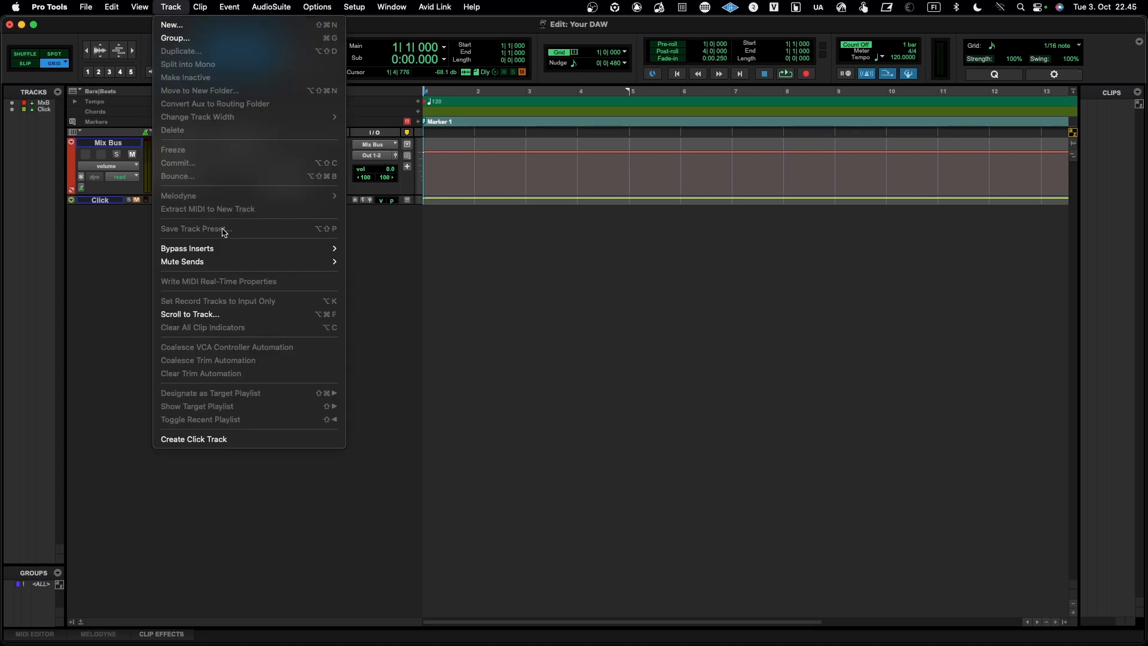
pyautogui.moveTo(225, 249)
pyautogui.click(179, 25)
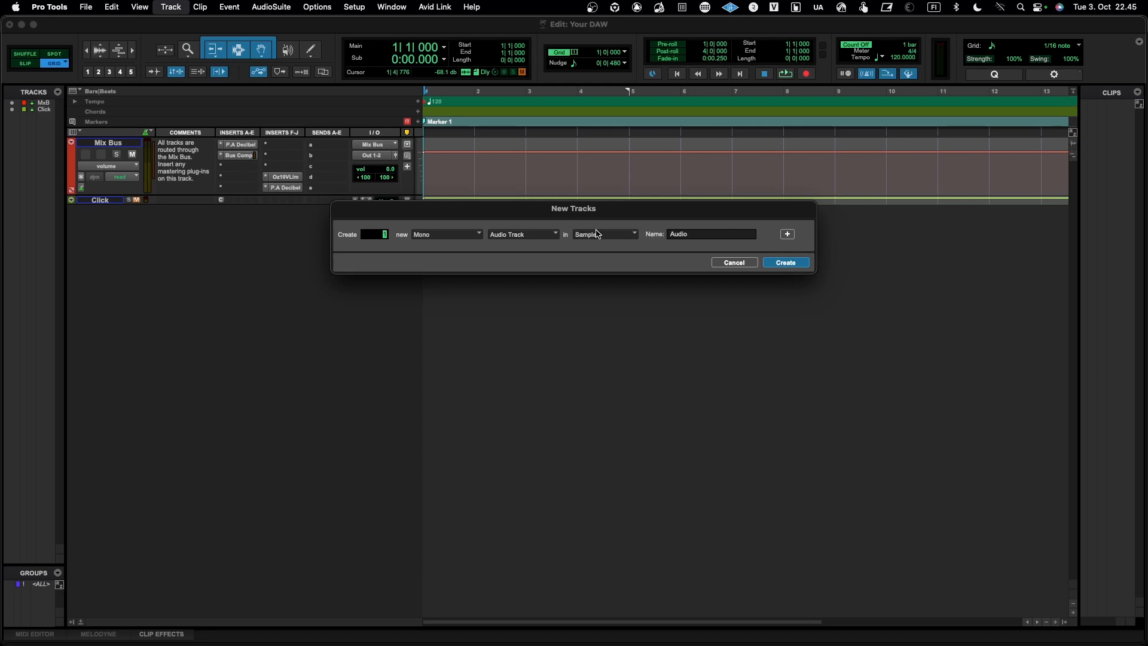
pyautogui.click(704, 234)
pyautogui.click(787, 234)
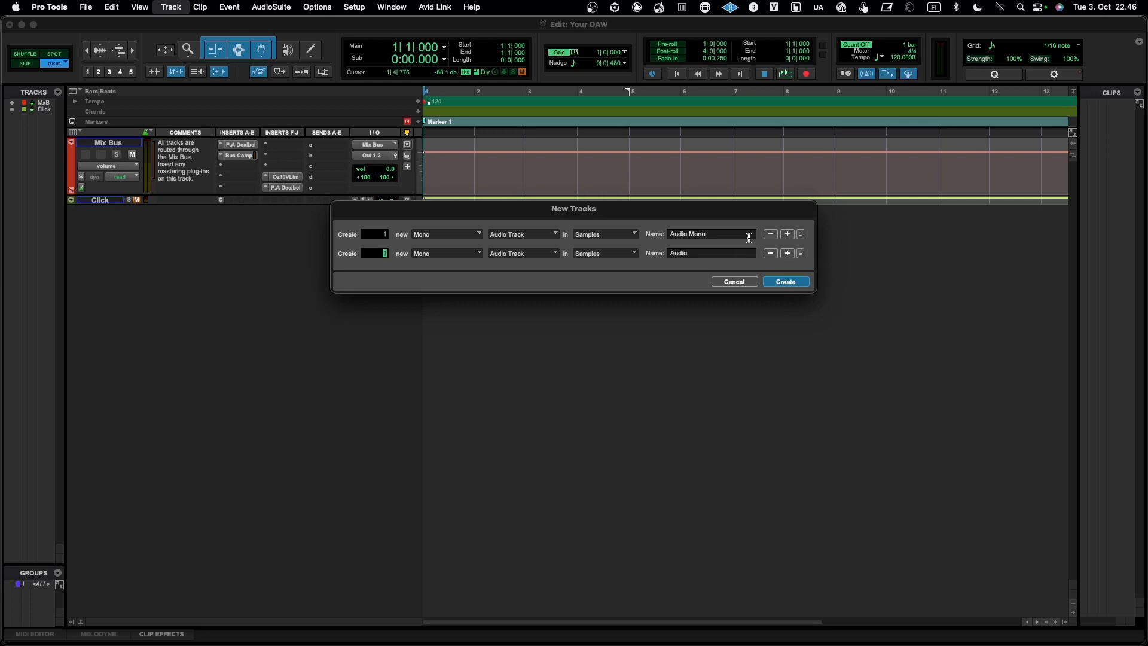
# Step: Set both new tracks to Ticks, make the second one stereo with the name Audio Stereo, and create them
pyautogui.click(616, 234)
pyautogui.click(610, 247)
pyautogui.click(609, 253)
pyautogui.click(610, 267)
pyautogui.click(453, 253)
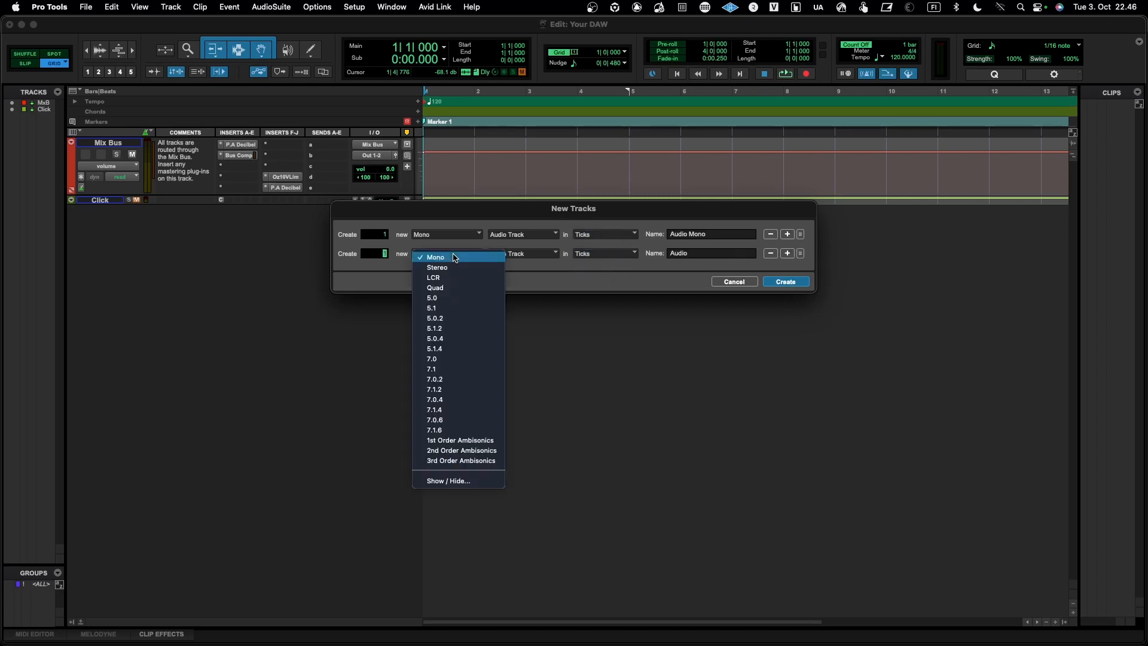
pyautogui.click(454, 267)
pyautogui.click(721, 254)
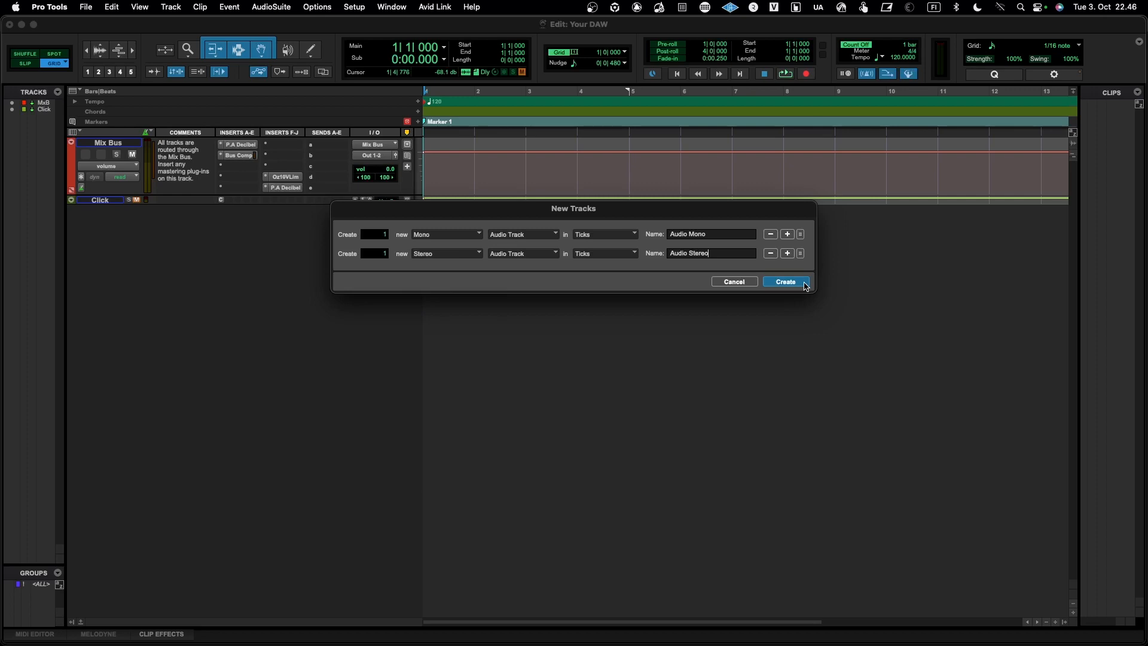
pyautogui.click(785, 282)
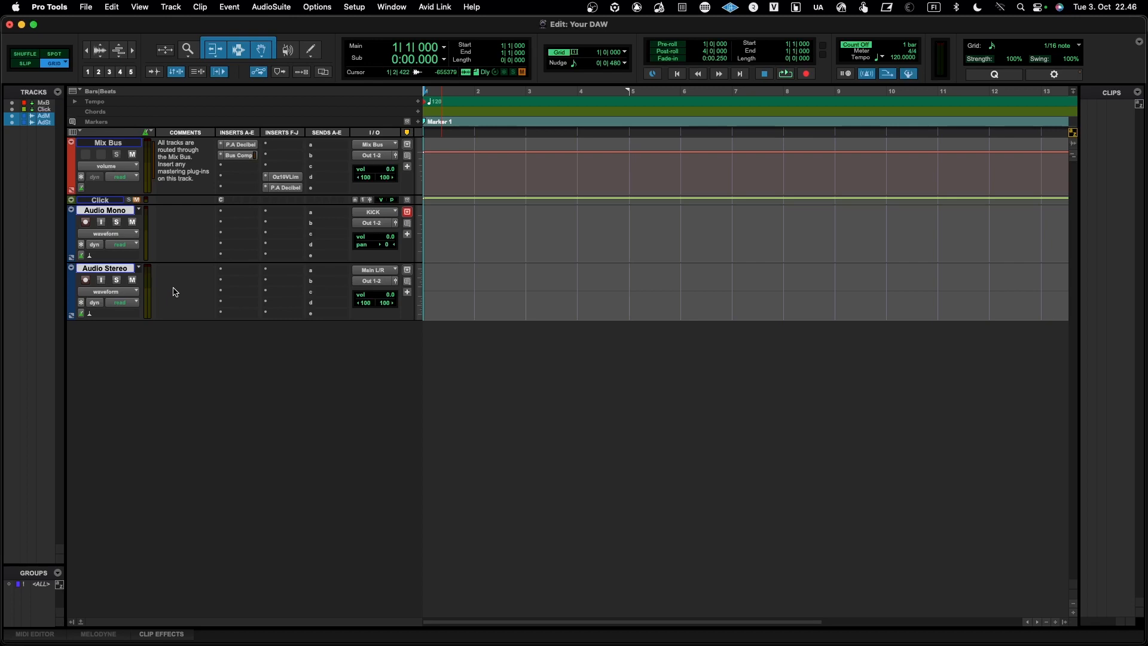
# Step: Check the Mix Bus track's output assignment and keep it on Out 1-2 (Stereo)
pyautogui.click(375, 156)
pyautogui.moveTo(376, 158)
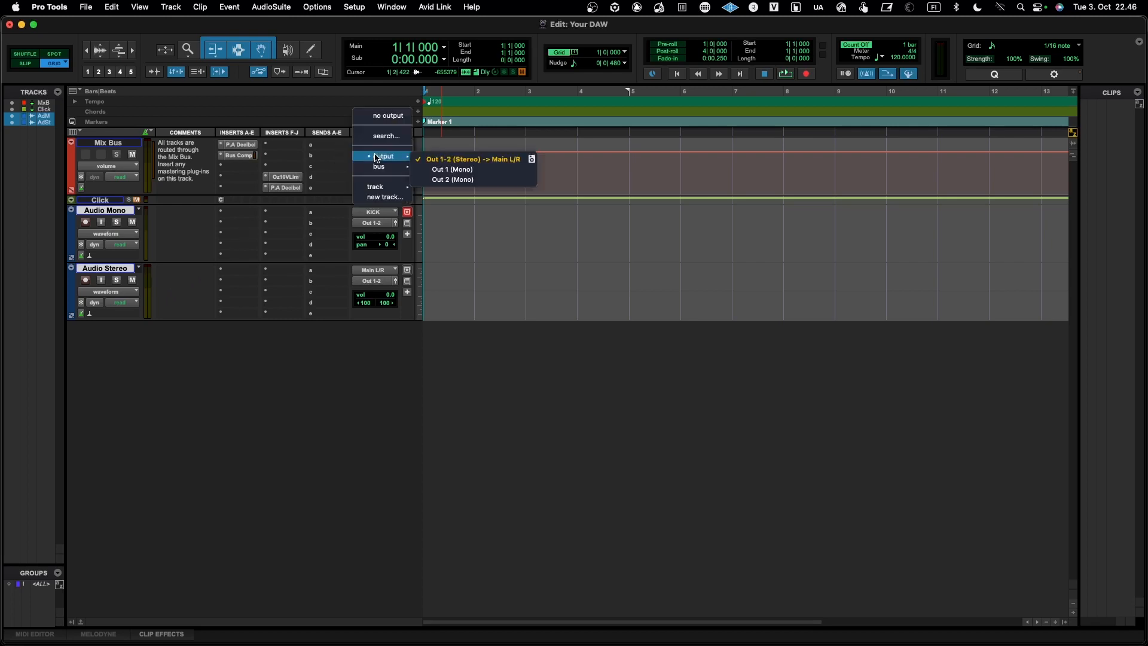
pyautogui.click(443, 164)
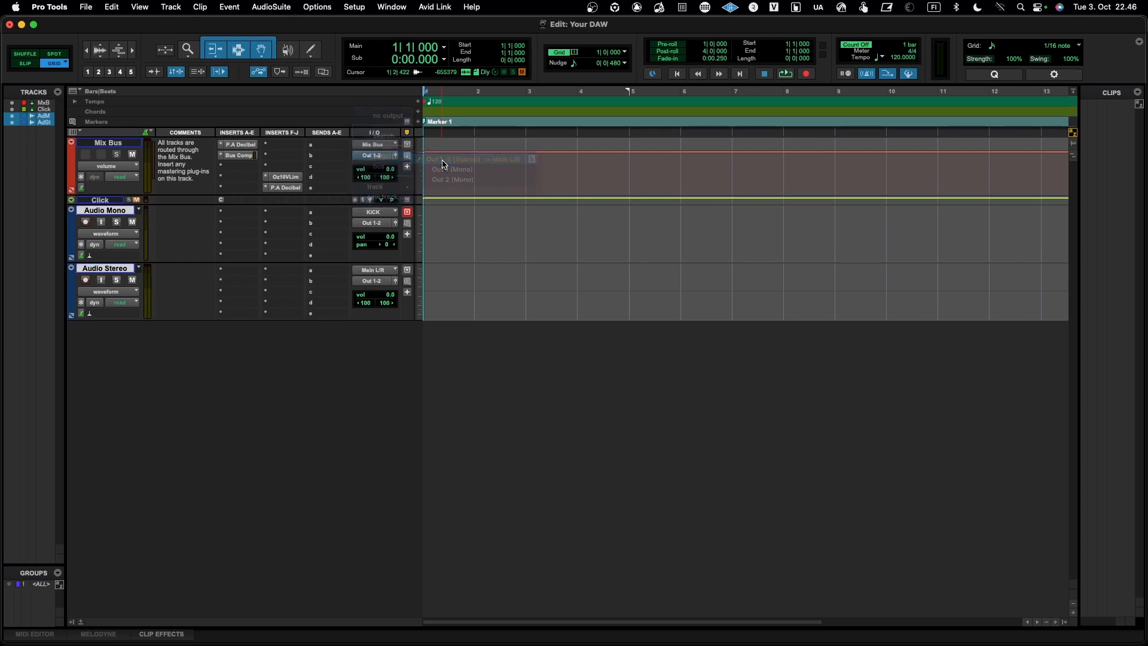
# Step: Route the outputs of the Audio Mono and Audio Stereo tracks to the Mix Bus (Stereo) bus
pyautogui.click(375, 224)
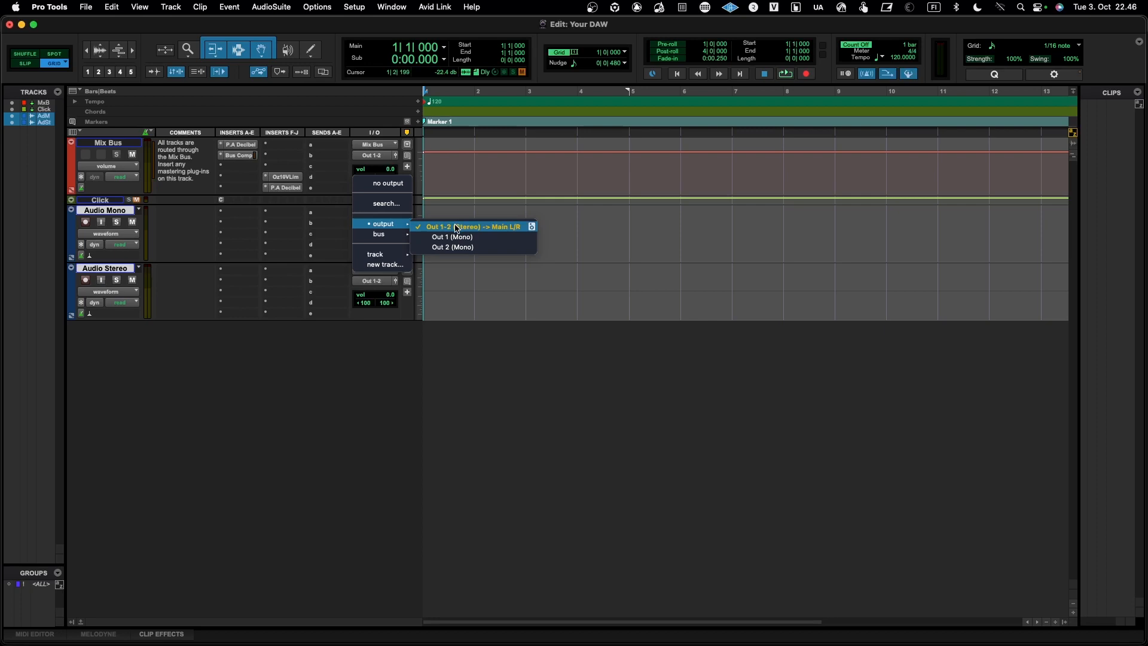
pyautogui.moveTo(400, 236)
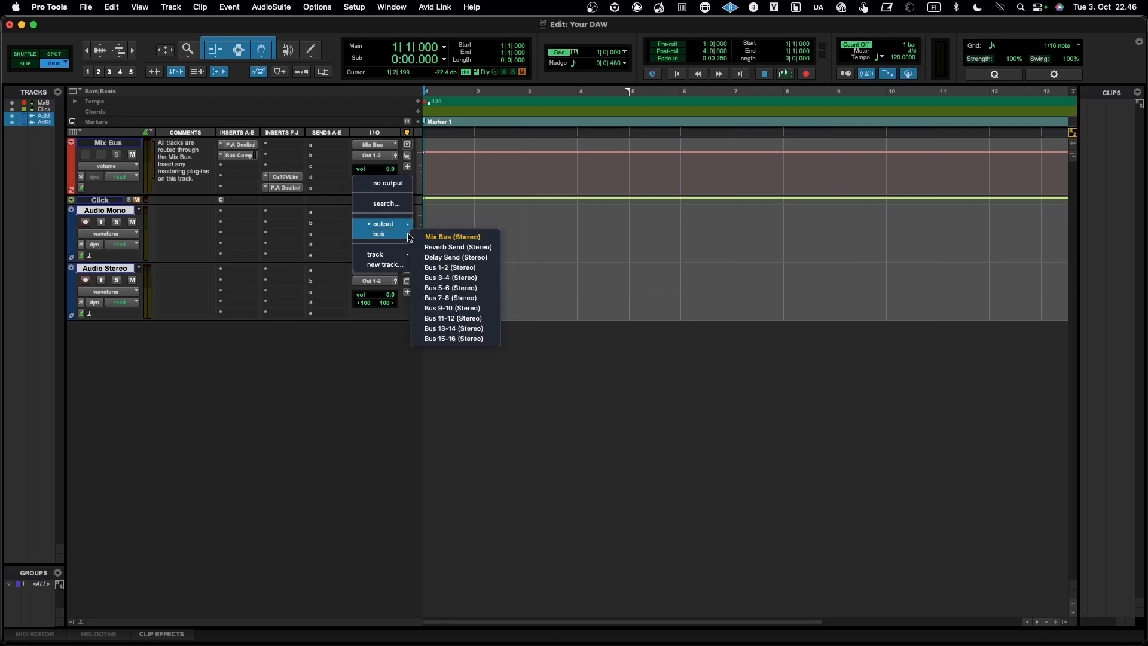
pyautogui.click(439, 236)
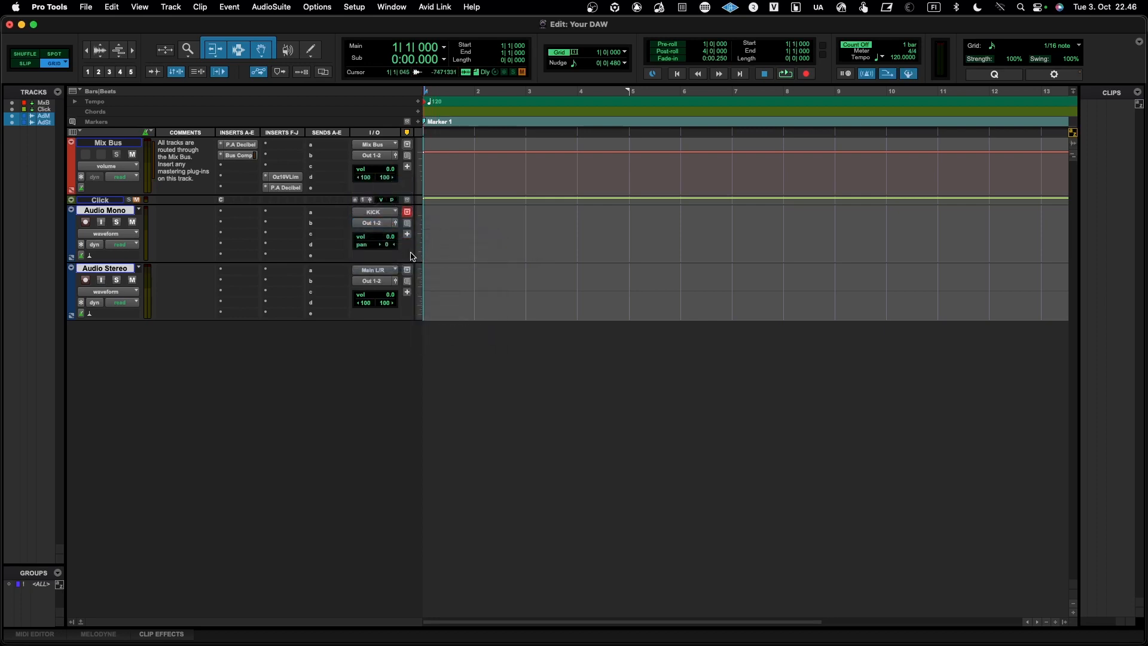
pyautogui.click(379, 226)
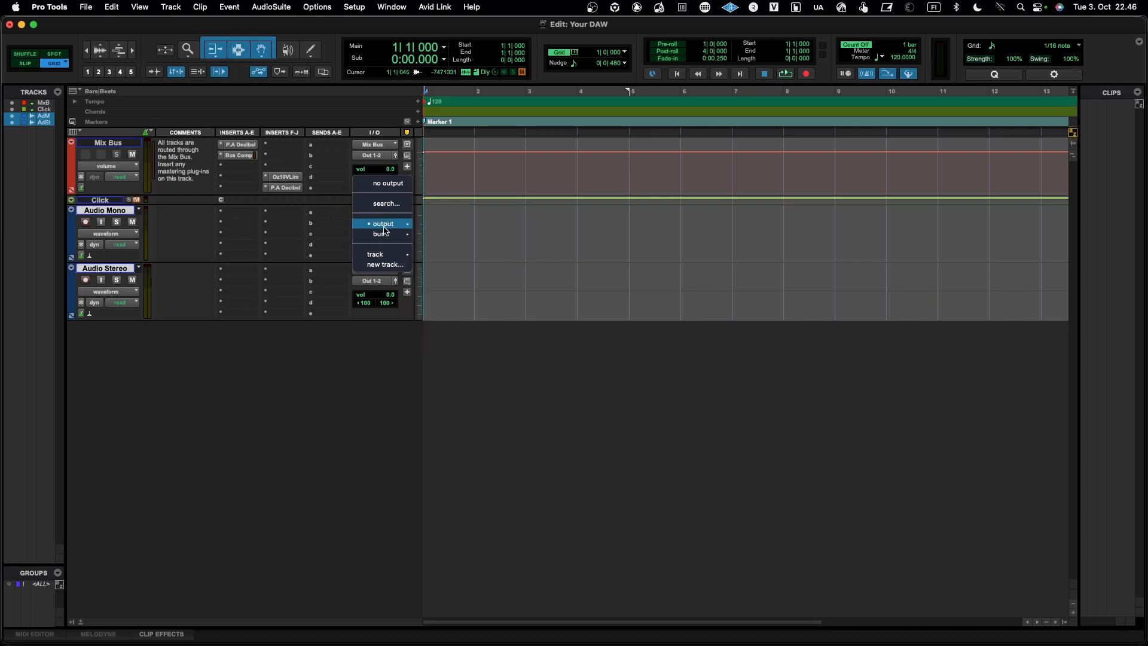
pyautogui.moveTo(395, 234)
pyautogui.click(430, 237)
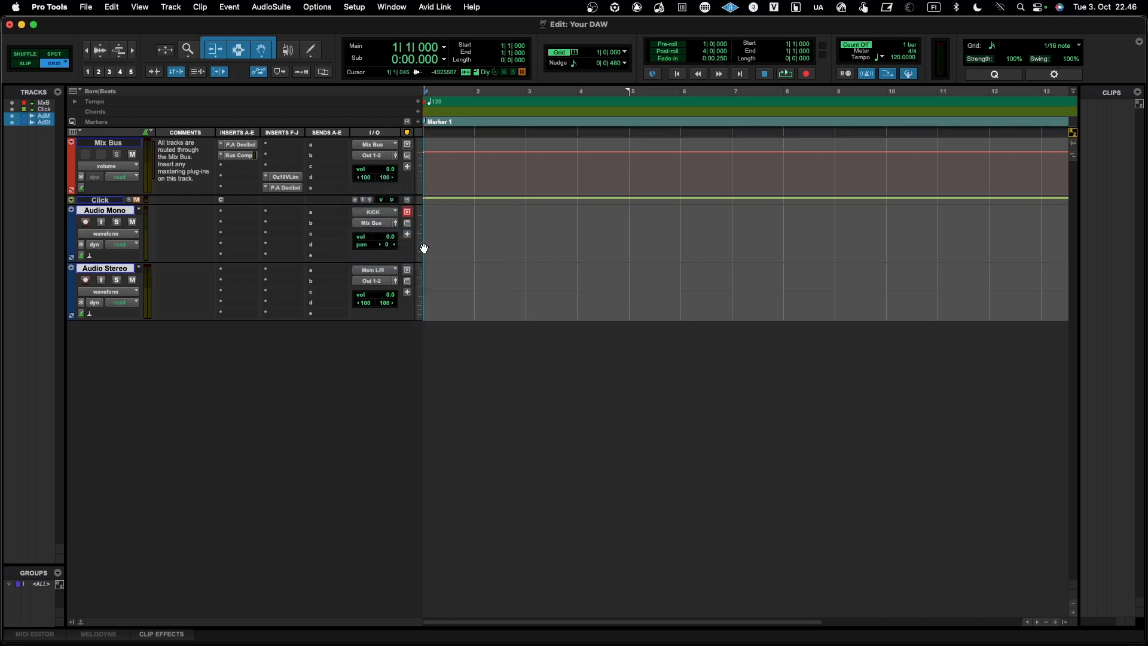
pyautogui.click(377, 283)
pyautogui.moveTo(383, 292)
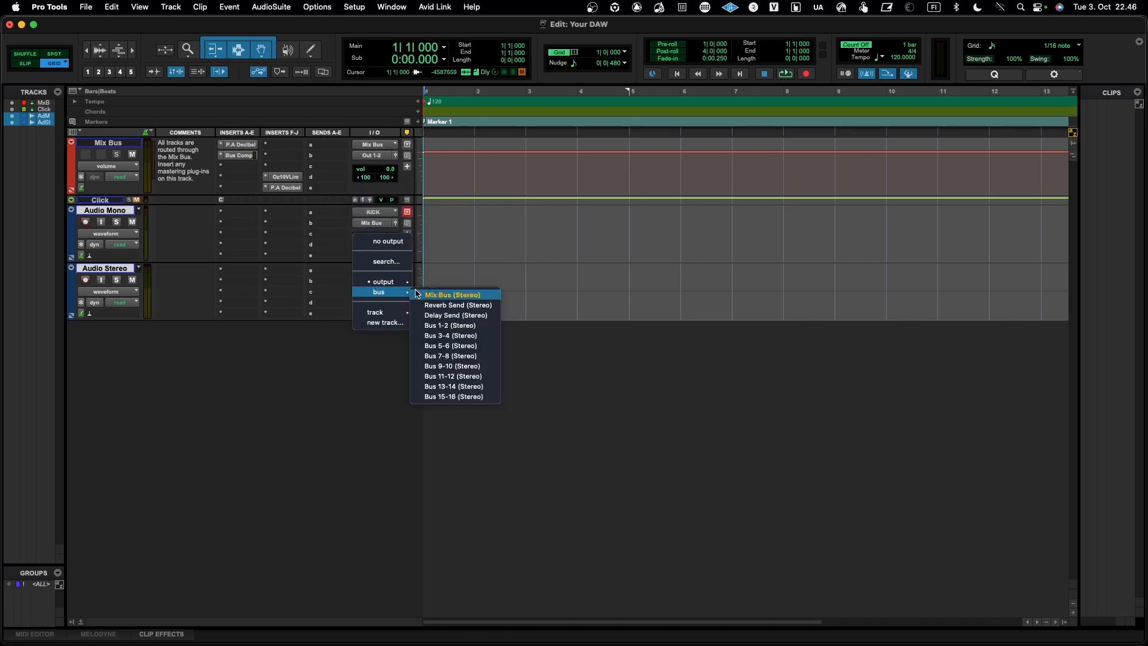
pyautogui.click(438, 296)
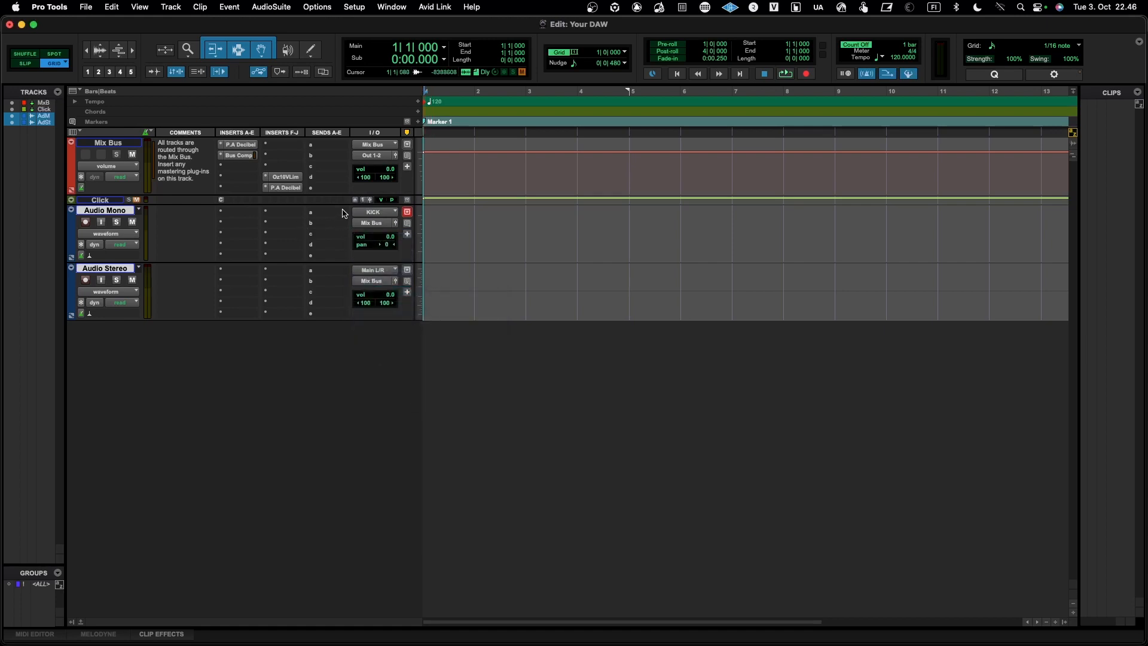
# Step: Review the interface inputs available to Audio Mono and turn on its input monitoring with KICK as input
pyautogui.click(375, 213)
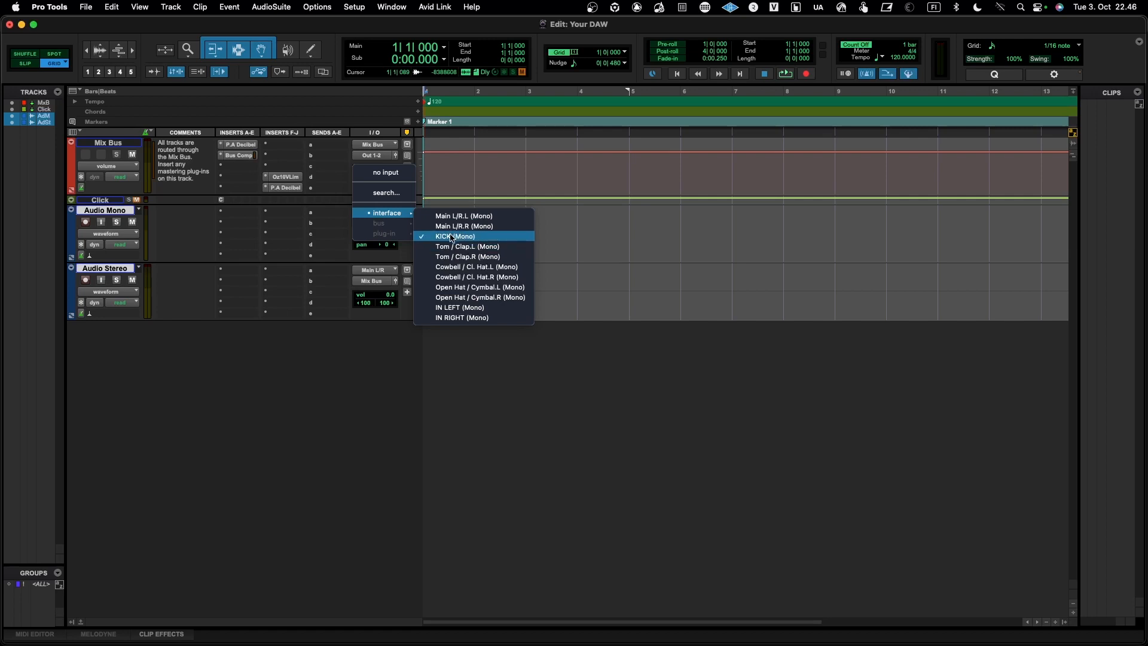
pyautogui.click(374, 402)
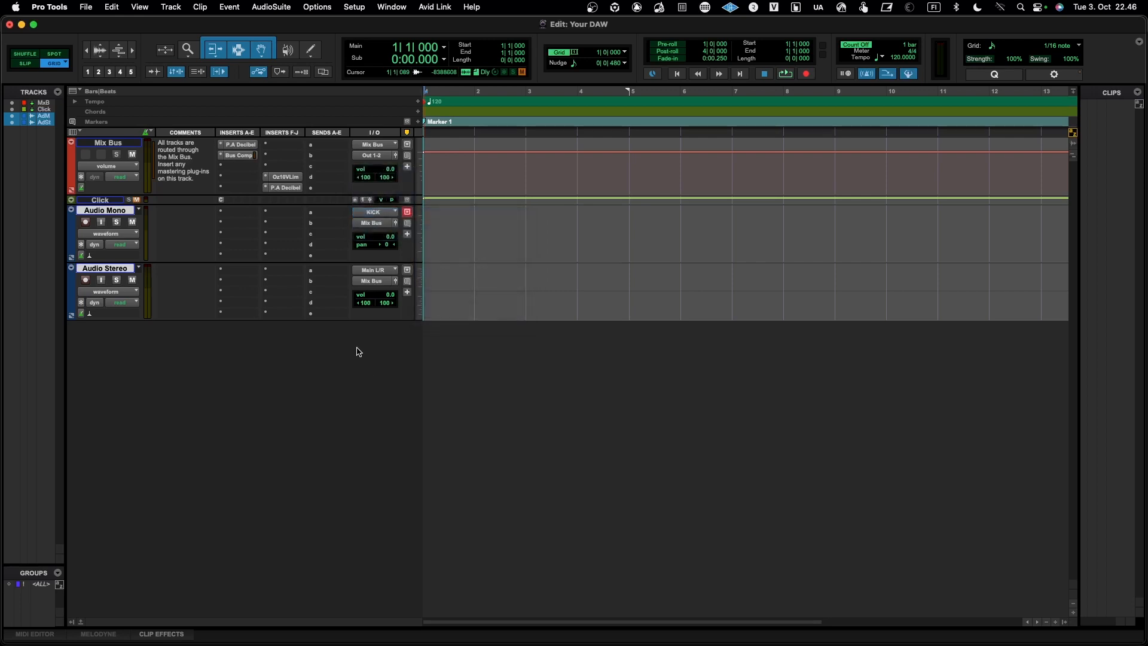
pyautogui.click(102, 223)
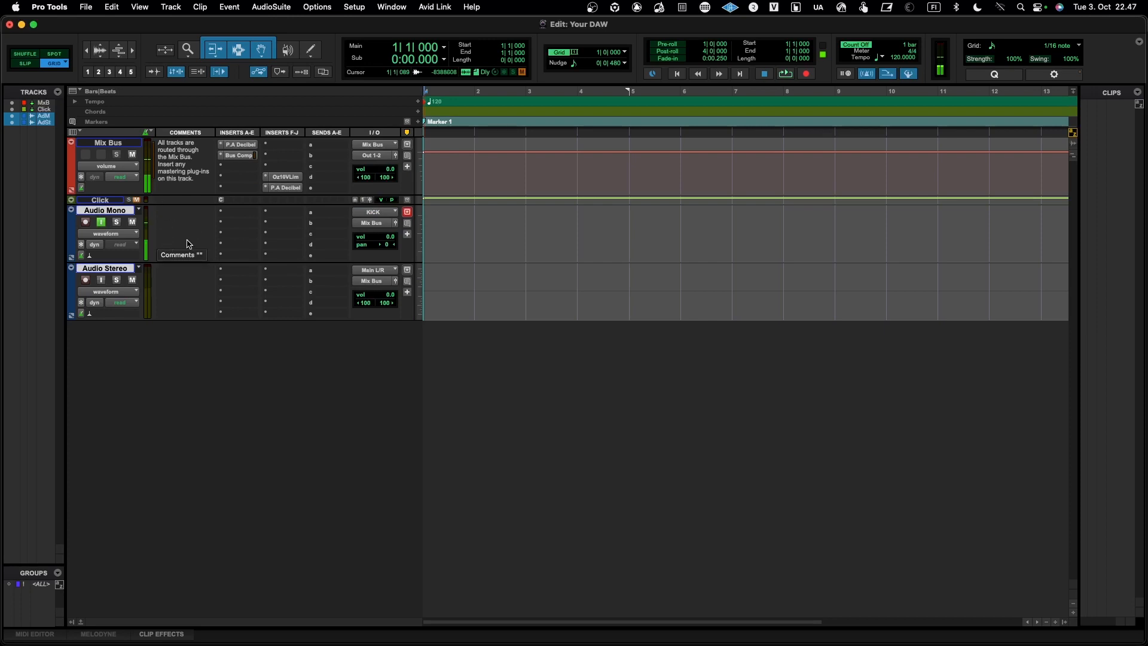
# Step: Switch the Audio Mono track's input to IN LEFT, and turn off its input monitoring after listening
pyautogui.click(374, 212)
pyautogui.moveTo(393, 216)
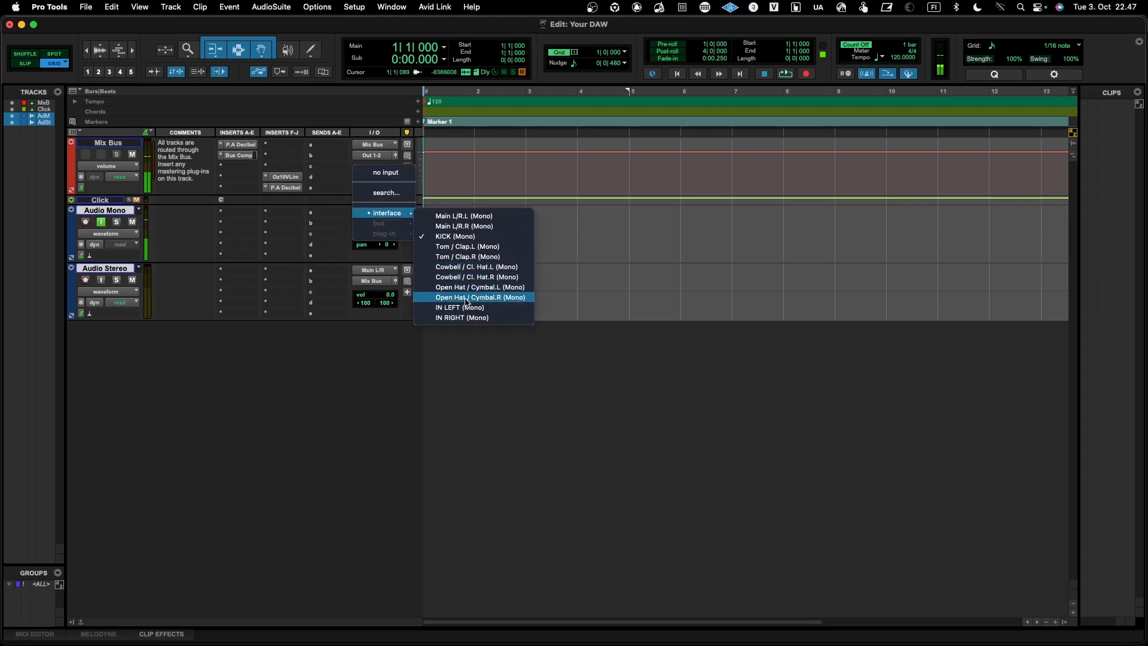
pyautogui.press('Escape')
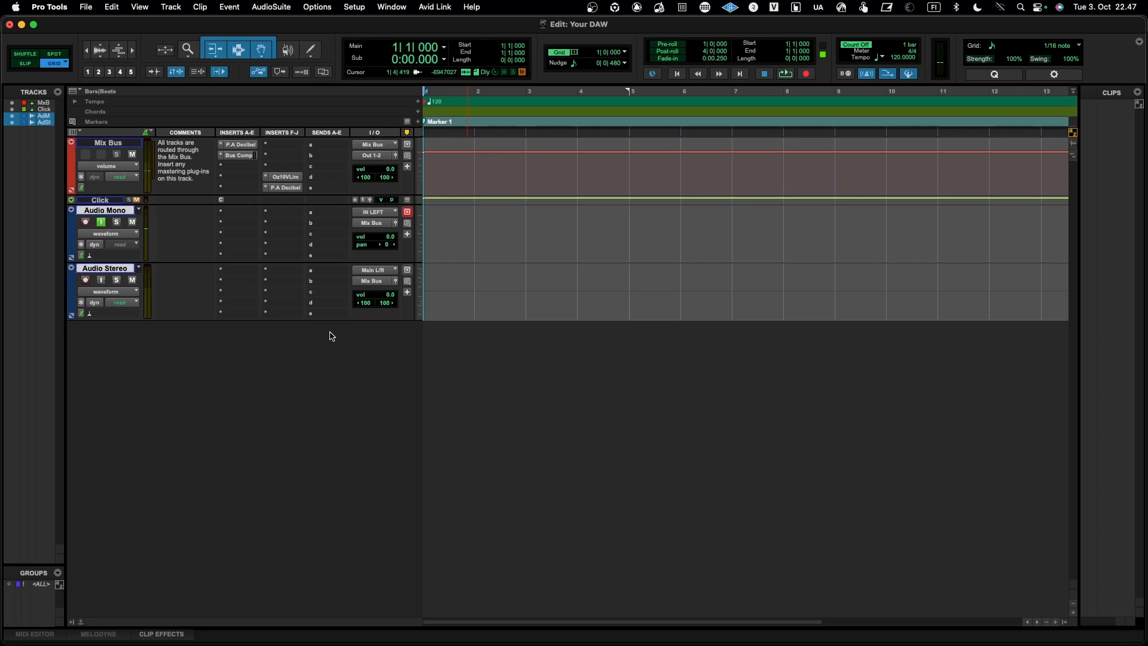
pyautogui.click(100, 222)
# Step: Select Main L/R (Stereo) as the Audio Stereo track's input and turn on its input monitoring
pyautogui.click(372, 270)
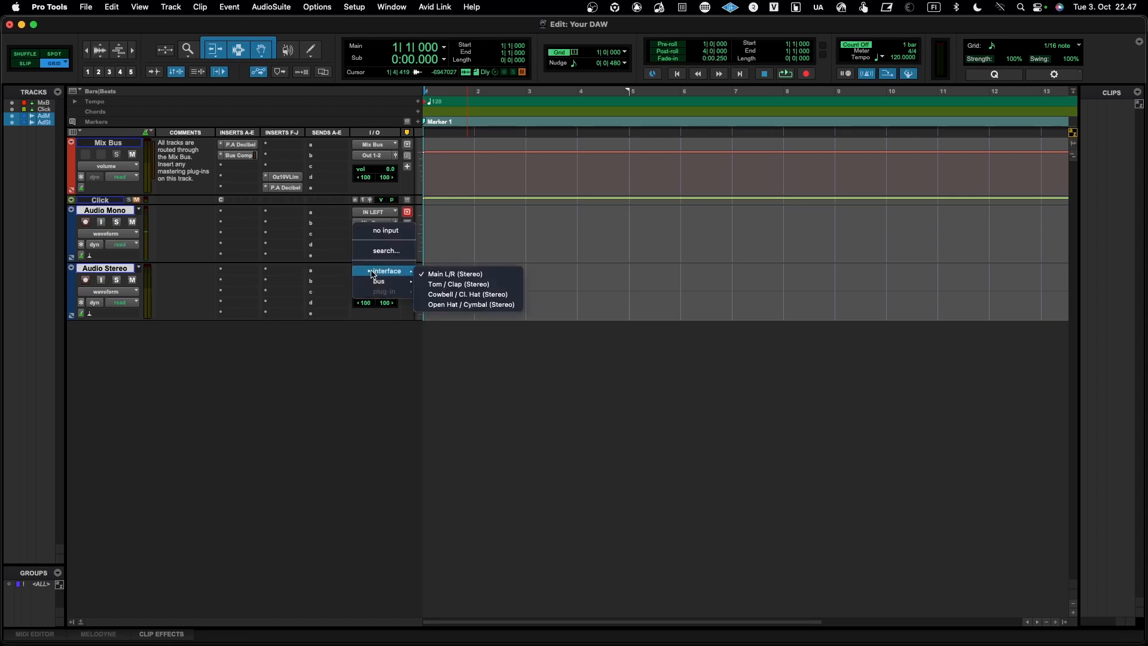
pyautogui.click(462, 277)
pyautogui.click(101, 282)
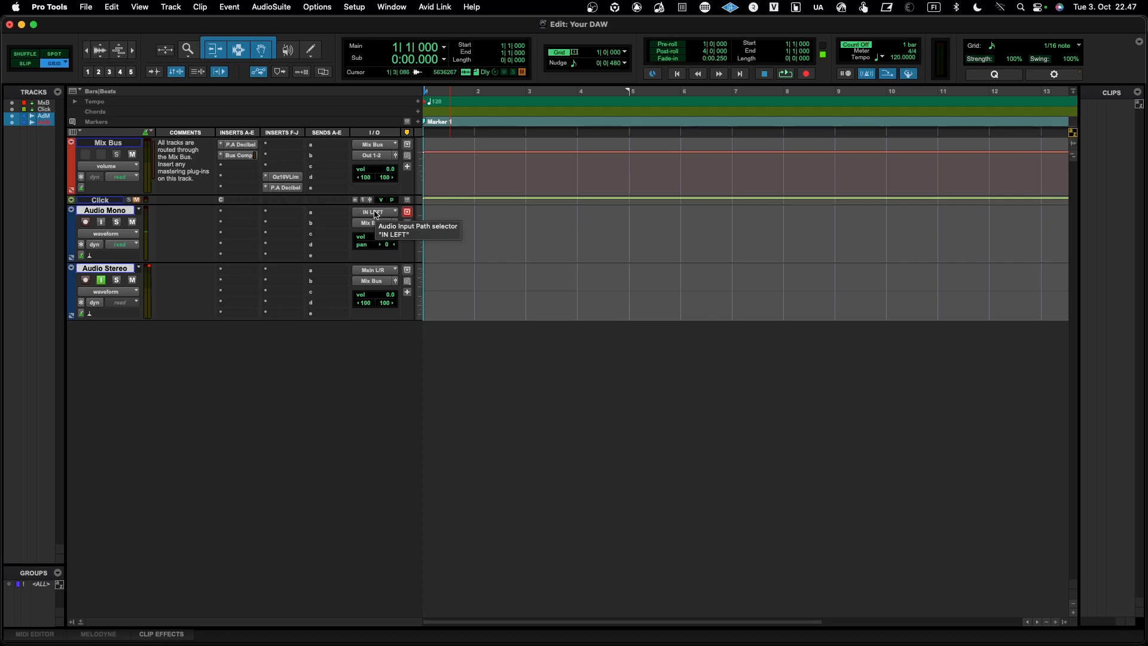
# Step: Look over the output paths in the I/O Setup and close it
pyautogui.click(354, 7)
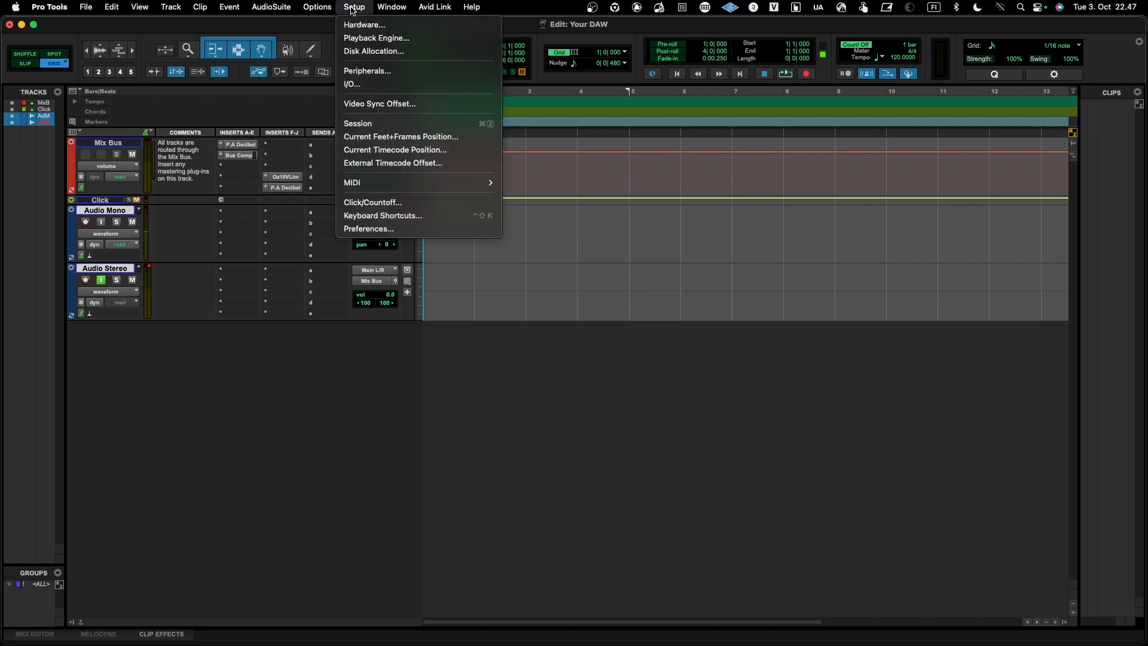
pyautogui.click(353, 83)
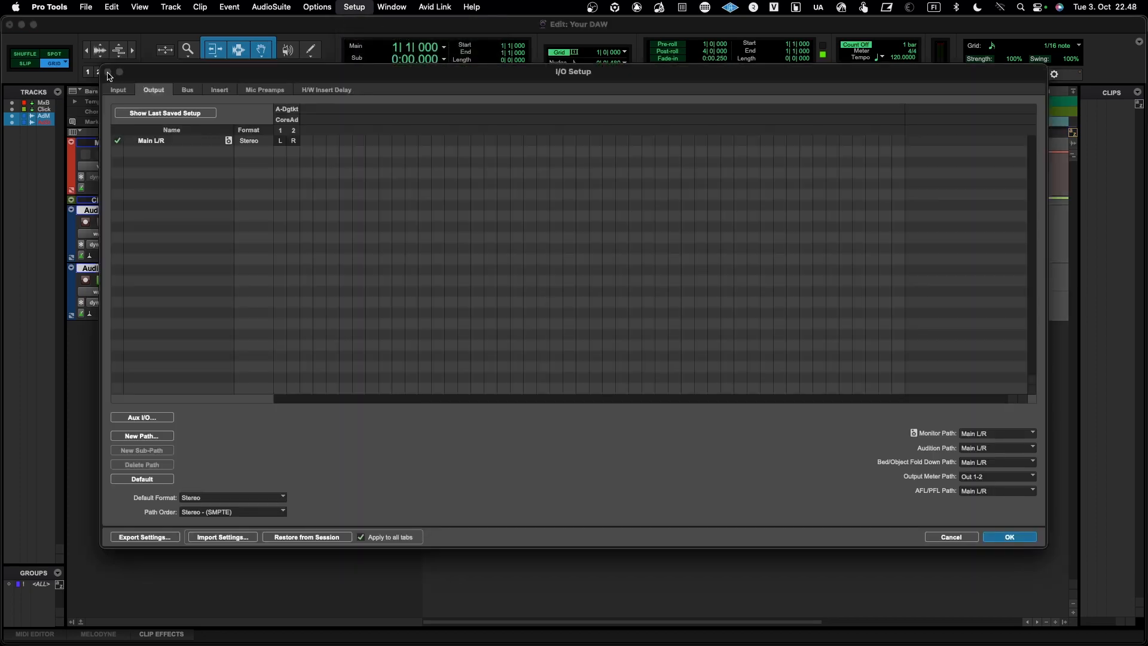
pyautogui.click(1014, 536)
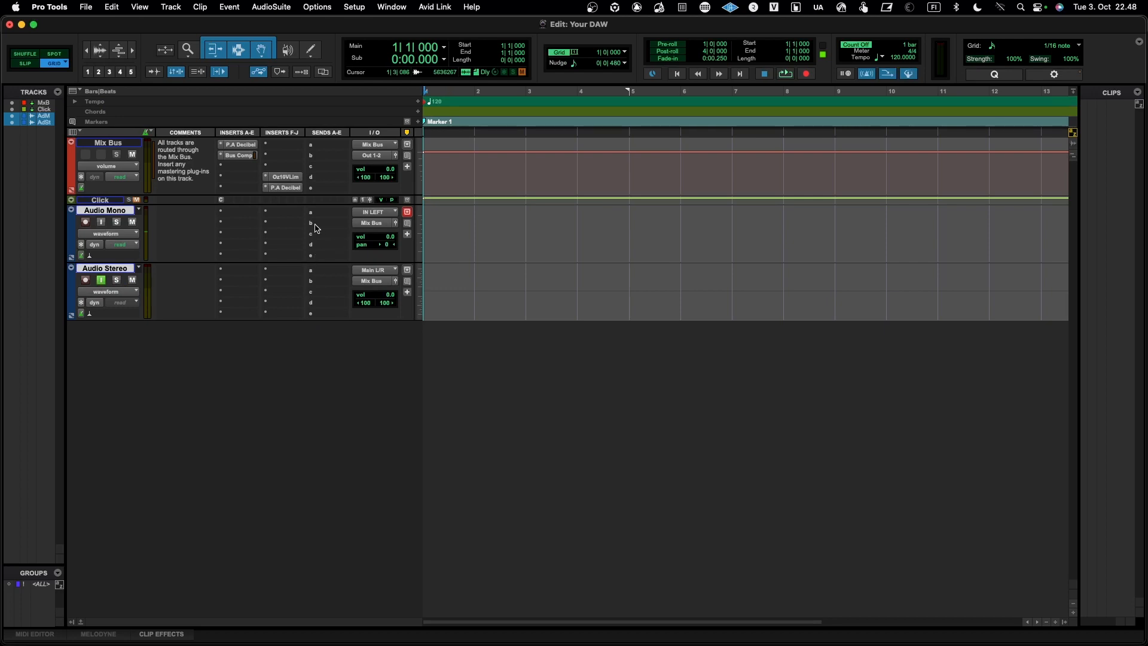
# Step: Delete the Audio Mono and Audio Stereo tracks from the session
pyautogui.rightClick(43, 125)
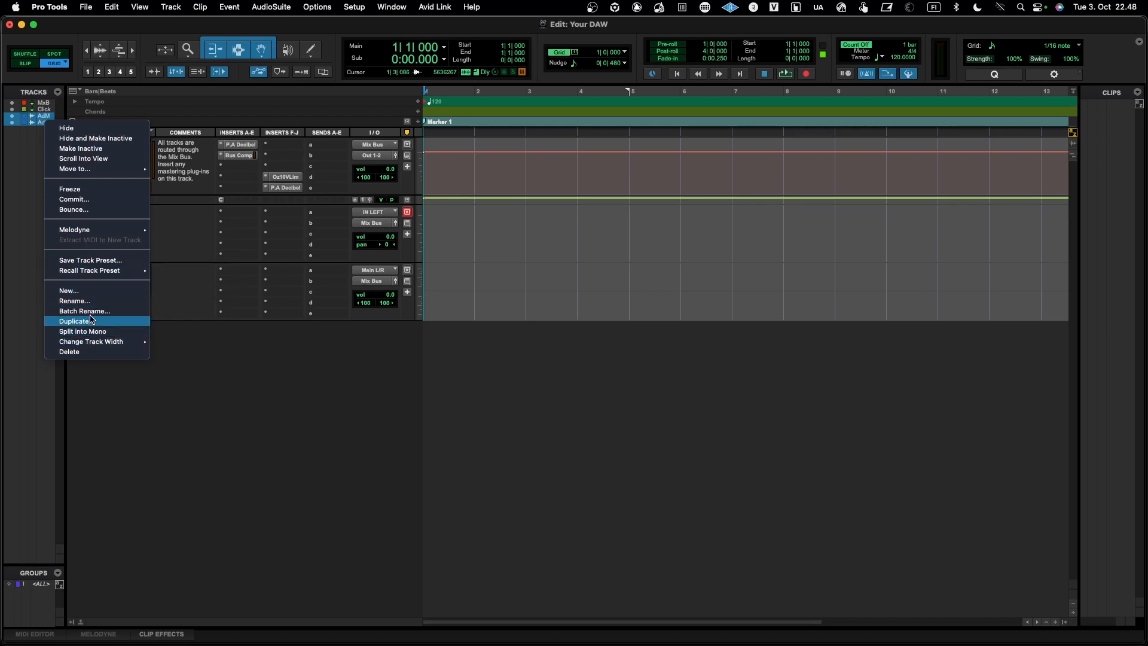
pyautogui.click(92, 354)
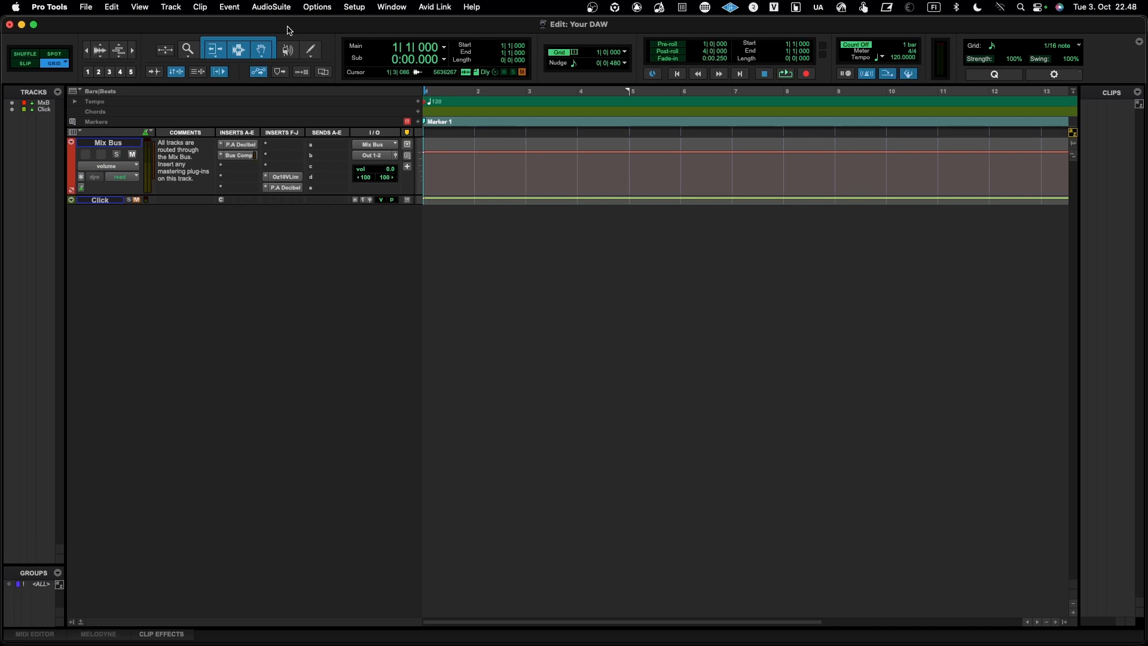
# Step: Switch the playback engine from Digitakt to PR Audio, reopen the session, and decline saving the session notes report
pyautogui.click(355, 8)
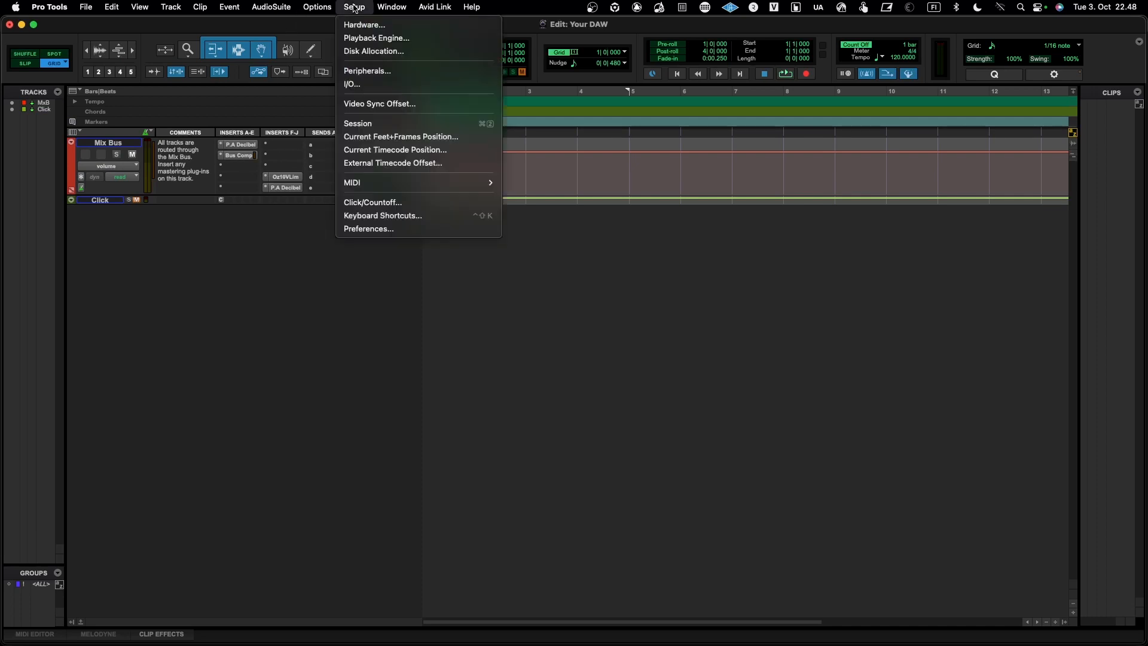
pyautogui.click(378, 40)
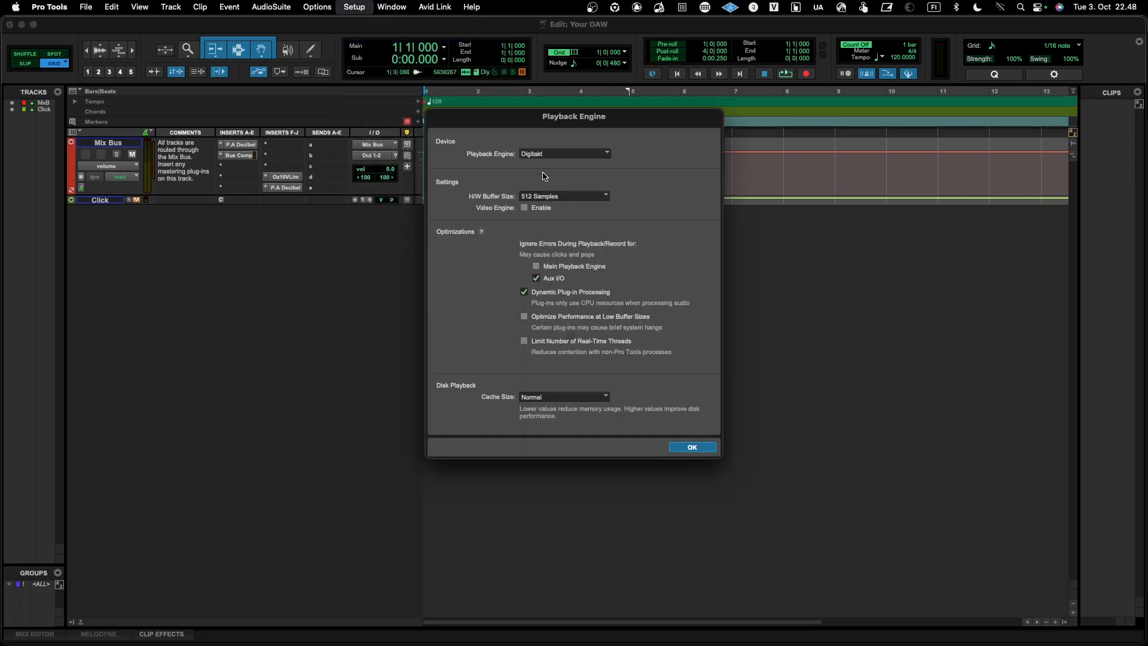
pyautogui.click(549, 156)
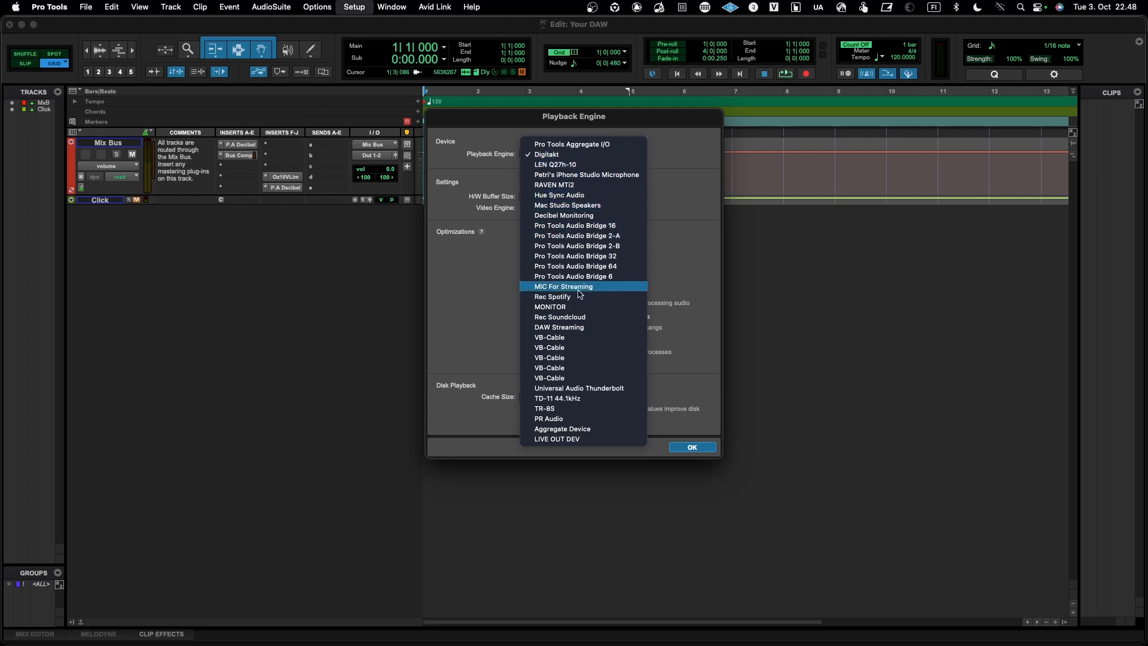
pyautogui.click(585, 420)
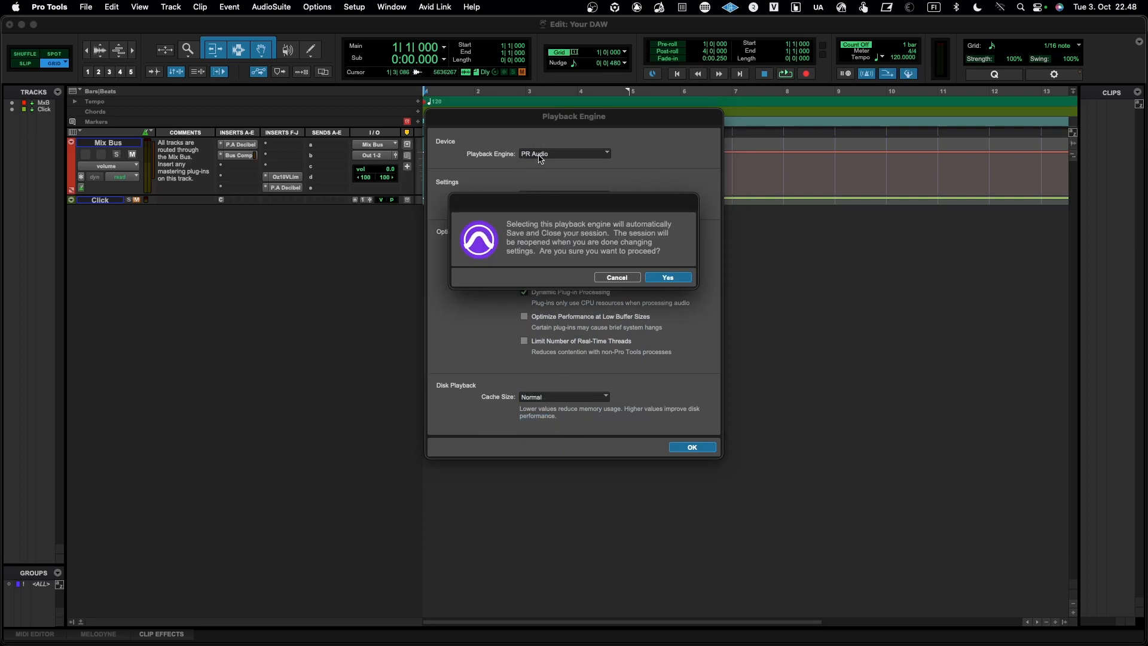
pyautogui.click(669, 278)
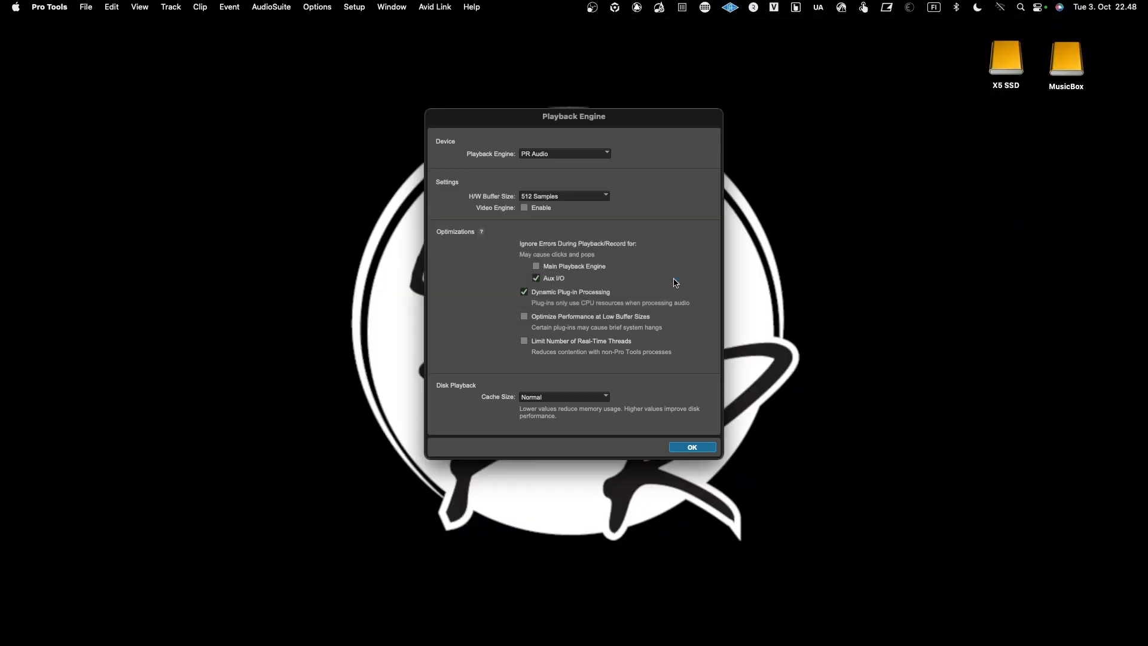
pyautogui.click(697, 448)
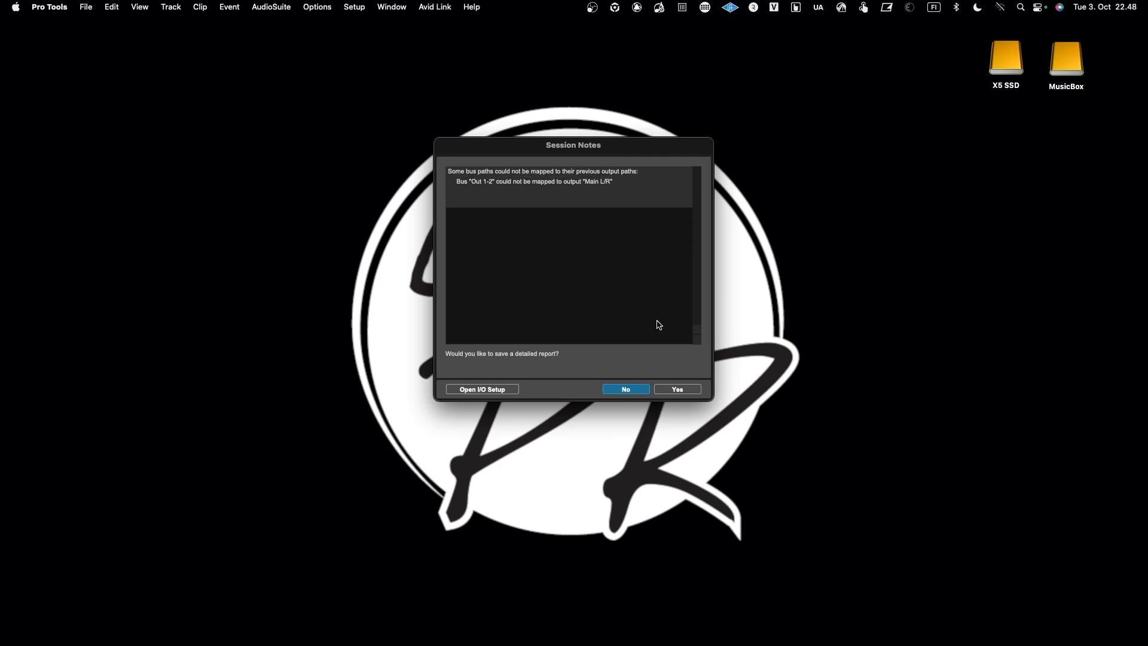
pyautogui.click(631, 390)
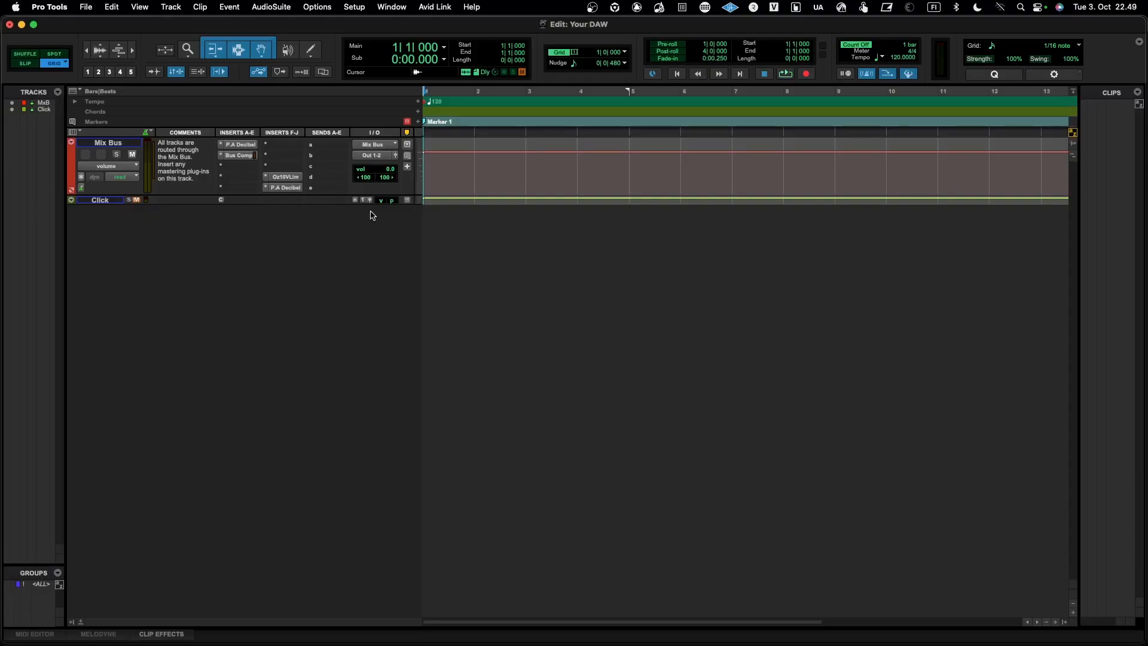
# Step: Examine the available input and output assignments of the Mix Bus track without changing them
pyautogui.click(373, 145)
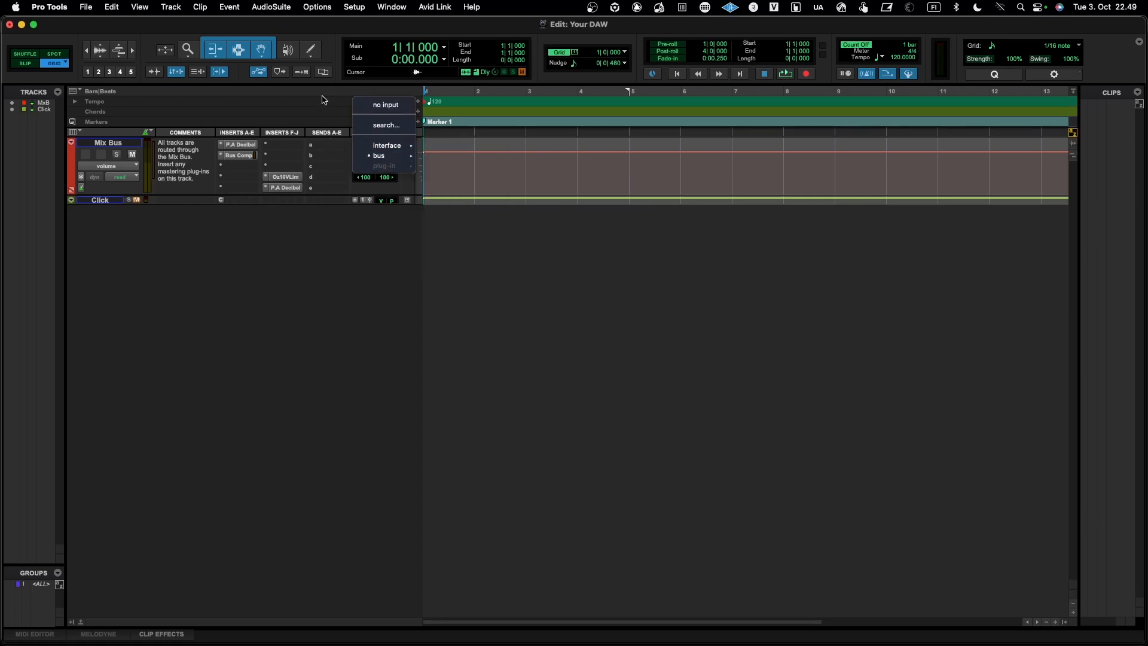
pyautogui.click(335, 243)
pyautogui.click(375, 156)
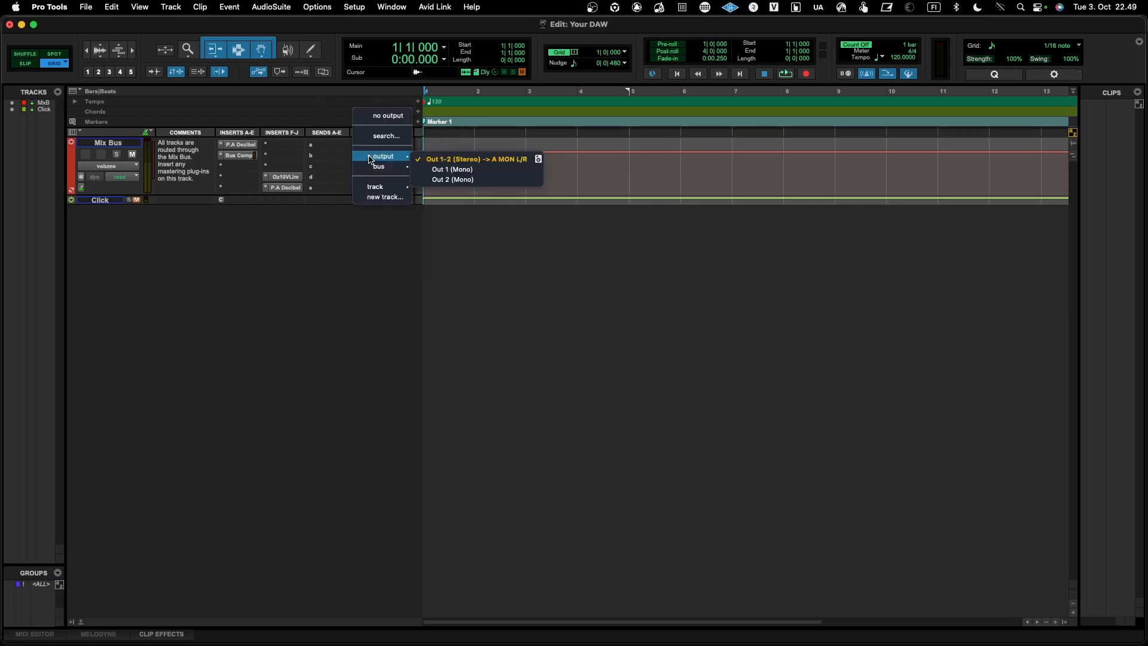
pyautogui.click(367, 251)
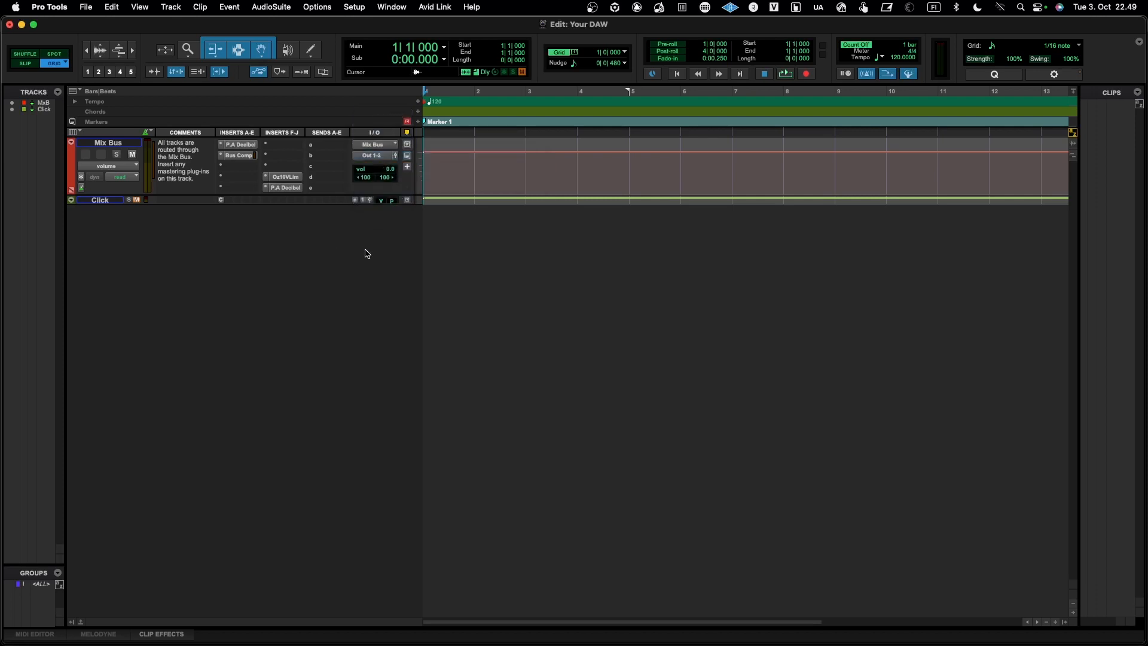
# Step: In the I/O Setup outputs, add the mono sub-path B LINE 1 2 1 under B LINE 1-2 and move its assignment to channel 14
pyautogui.click(353, 7)
pyautogui.click(357, 84)
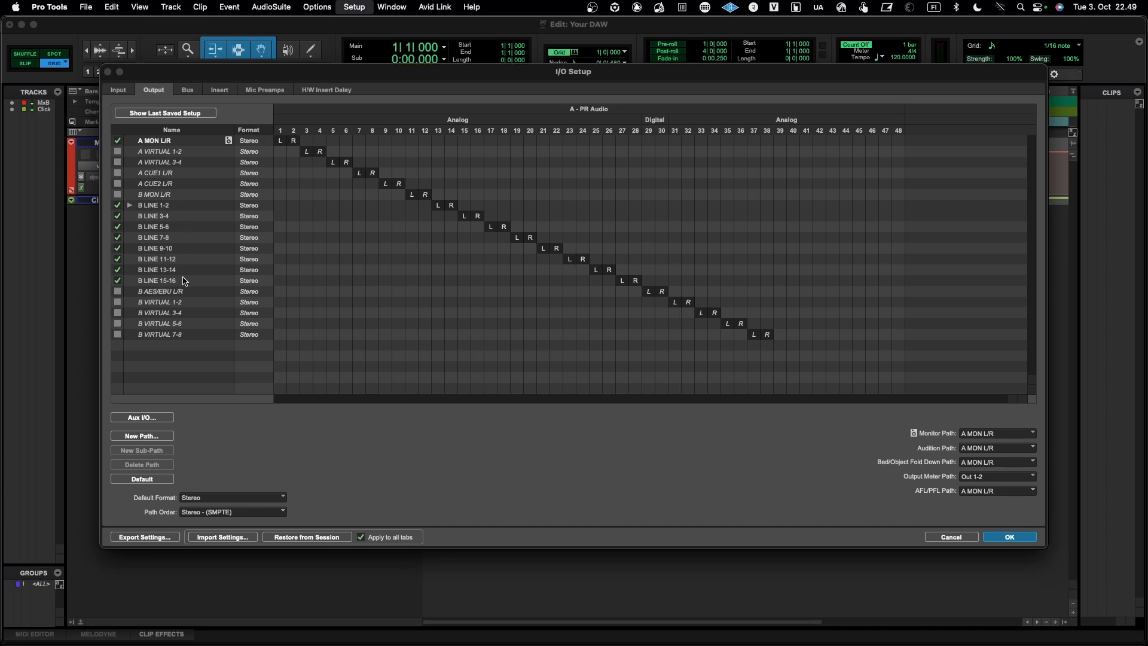
pyautogui.click(131, 206)
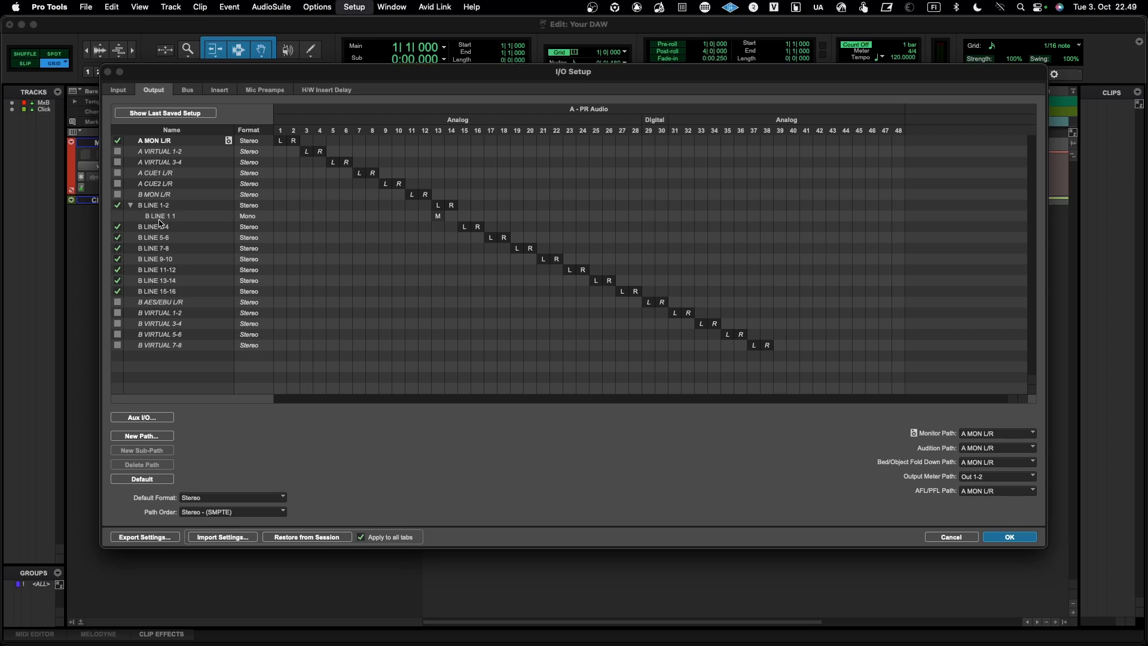
pyautogui.click(179, 208)
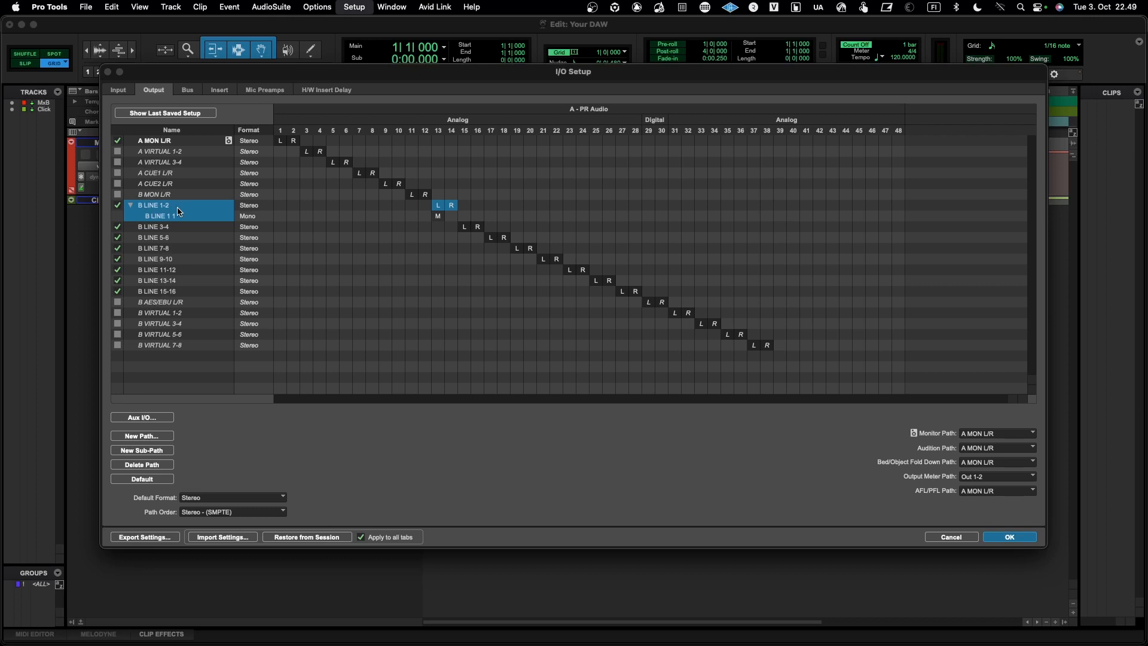
pyautogui.click(155, 452)
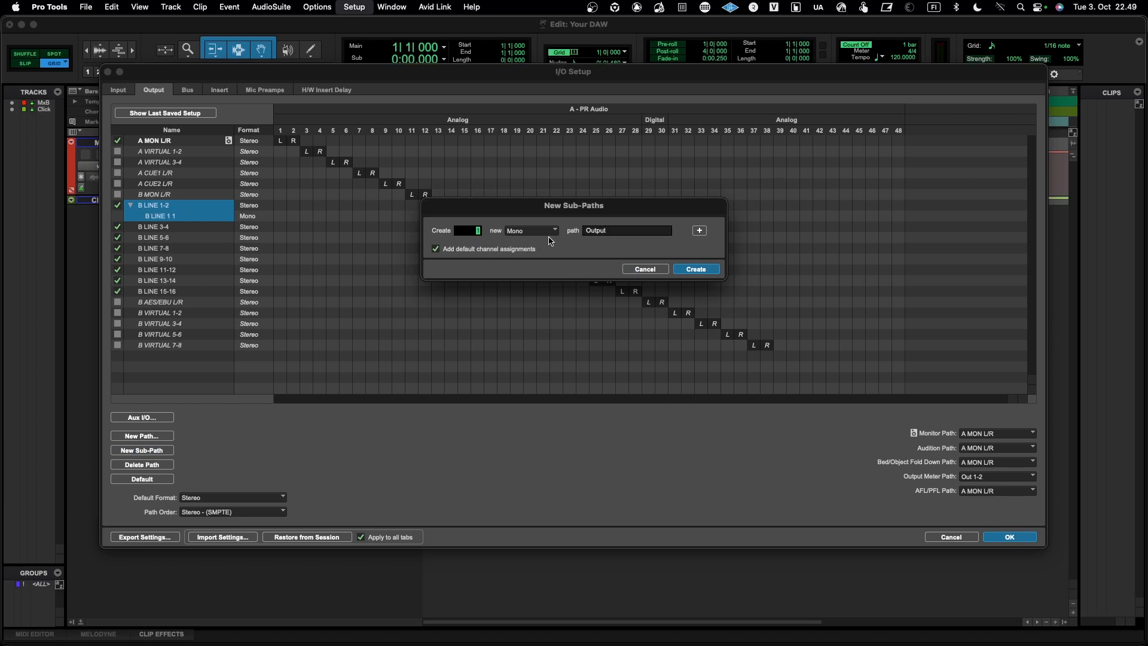
pyautogui.doubleClick(619, 230)
pyautogui.press('BackSpace')
pyautogui.click(688, 268)
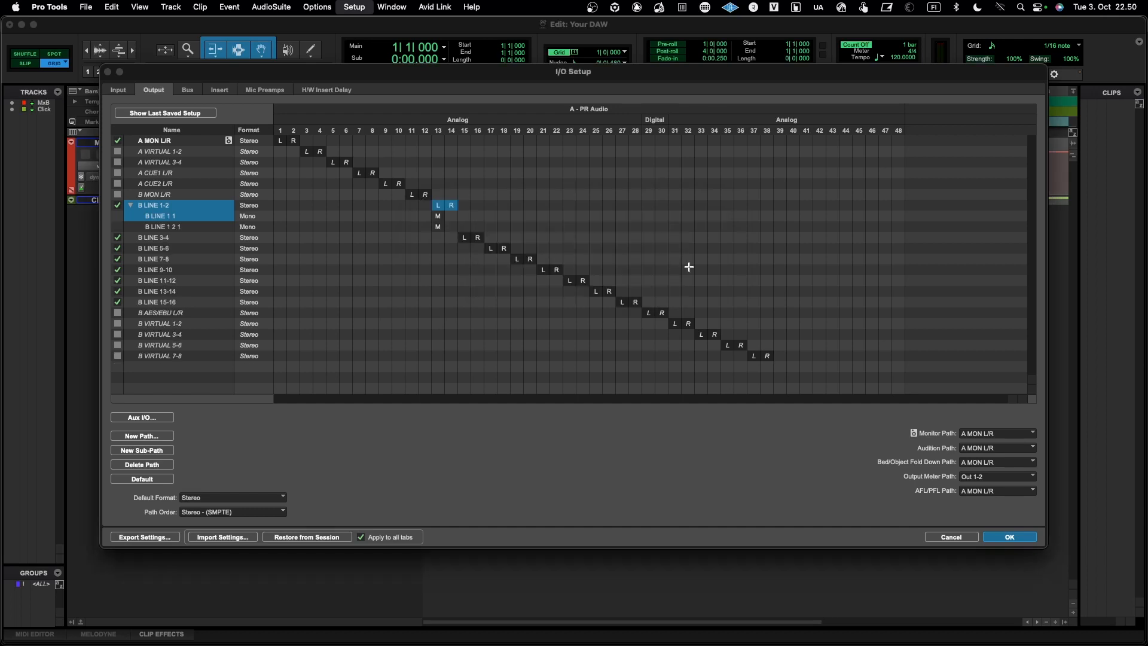
pyautogui.moveTo(443, 233); pyautogui.dragTo(454, 233)
pyautogui.click(131, 205)
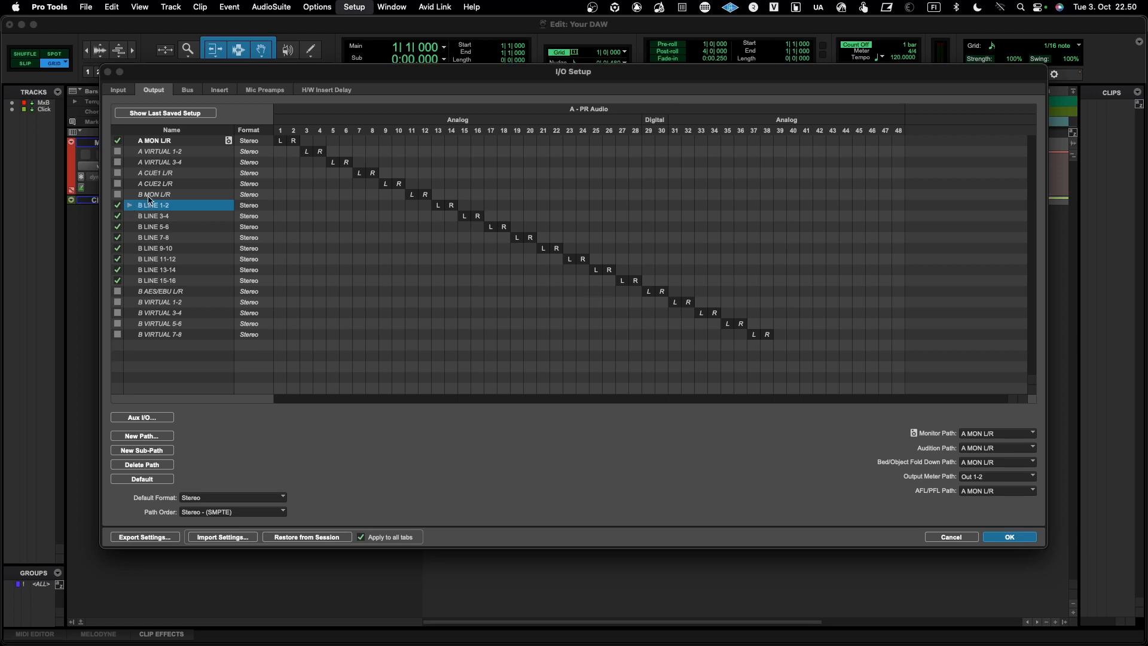
# Step: Import the PR Audio.pio settings from the I/O Setup inputs, delete unused busses, and accept the I/O Setup
pyautogui.click(119, 91)
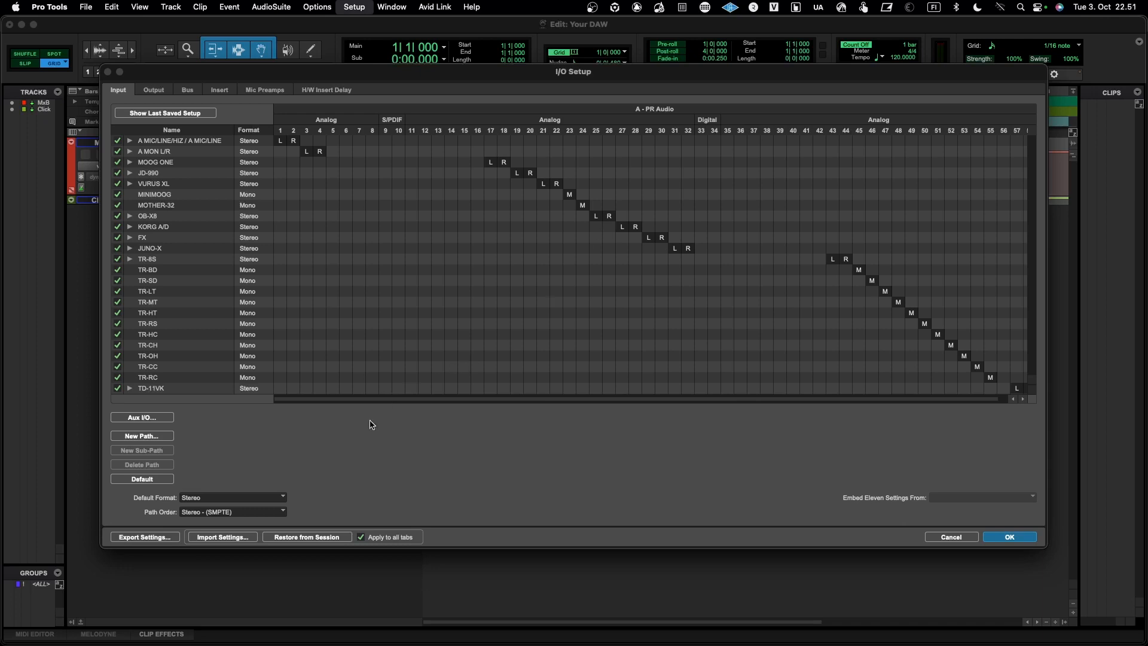
pyautogui.click(207, 537)
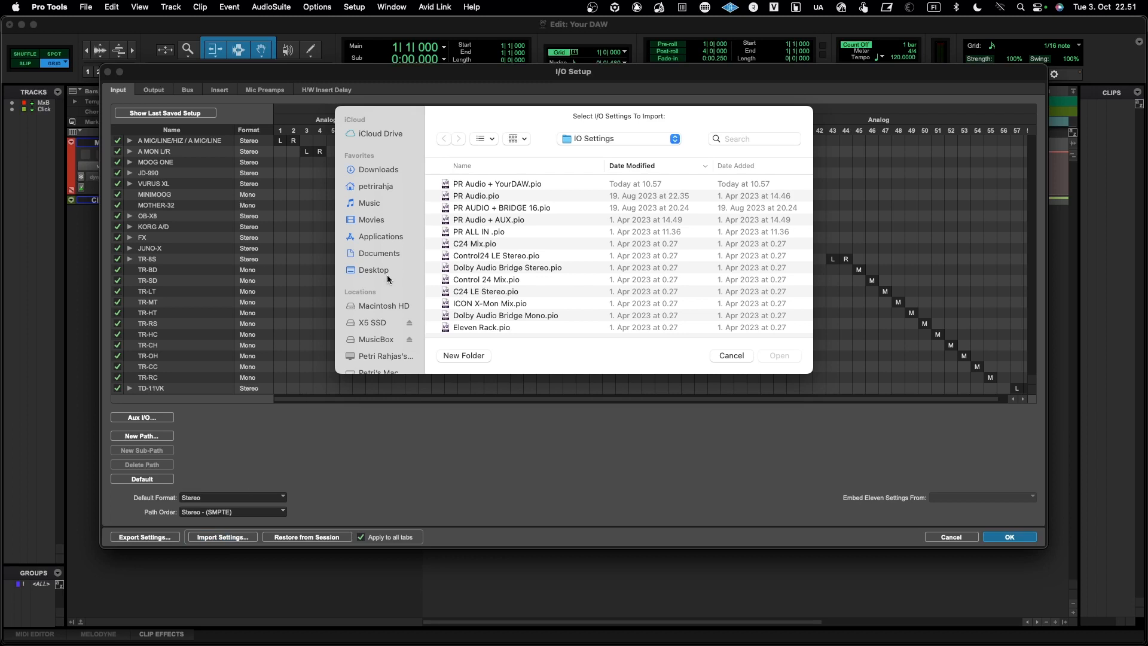
pyautogui.click(457, 196)
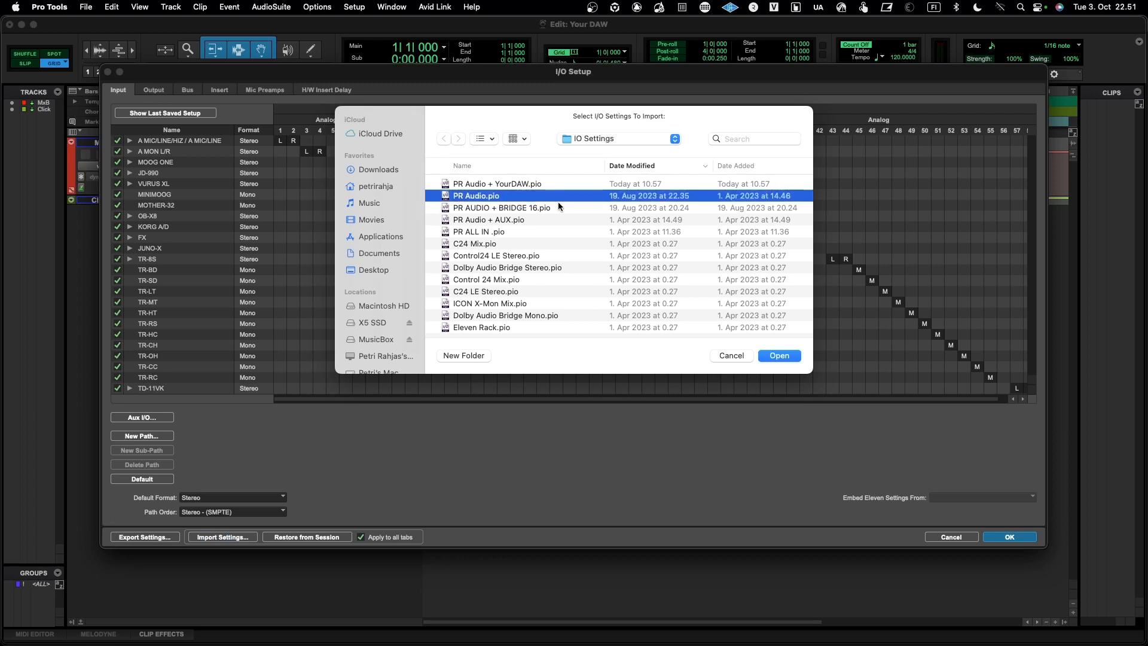
pyautogui.click(778, 355)
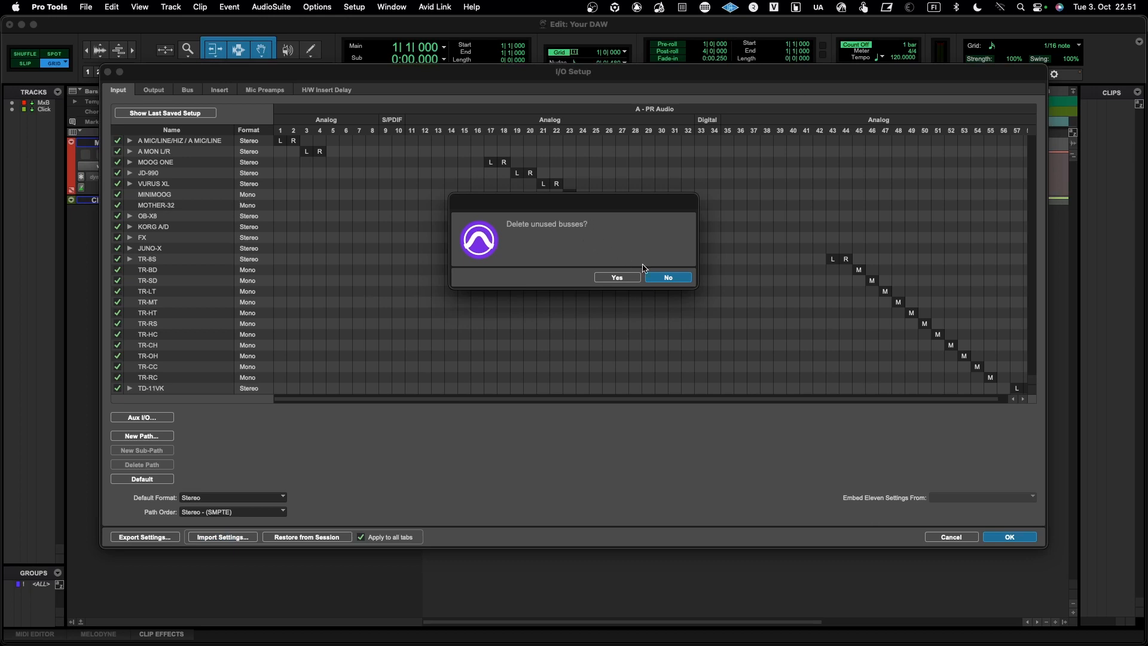
pyautogui.click(617, 277)
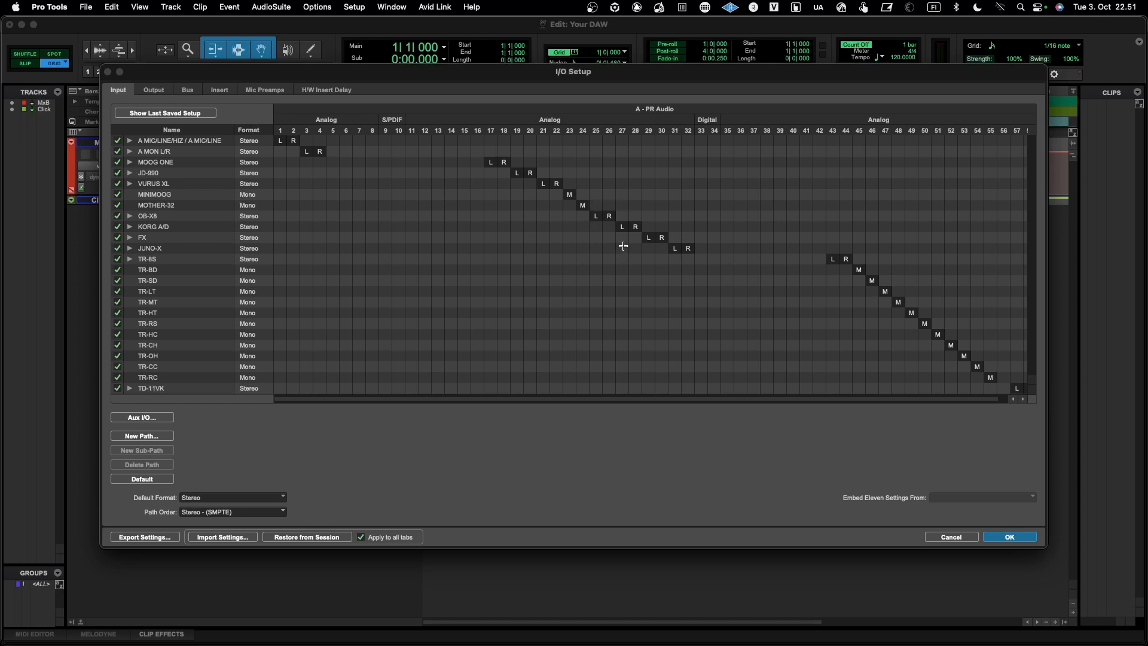
pyautogui.hscroll(1, 683, 282)
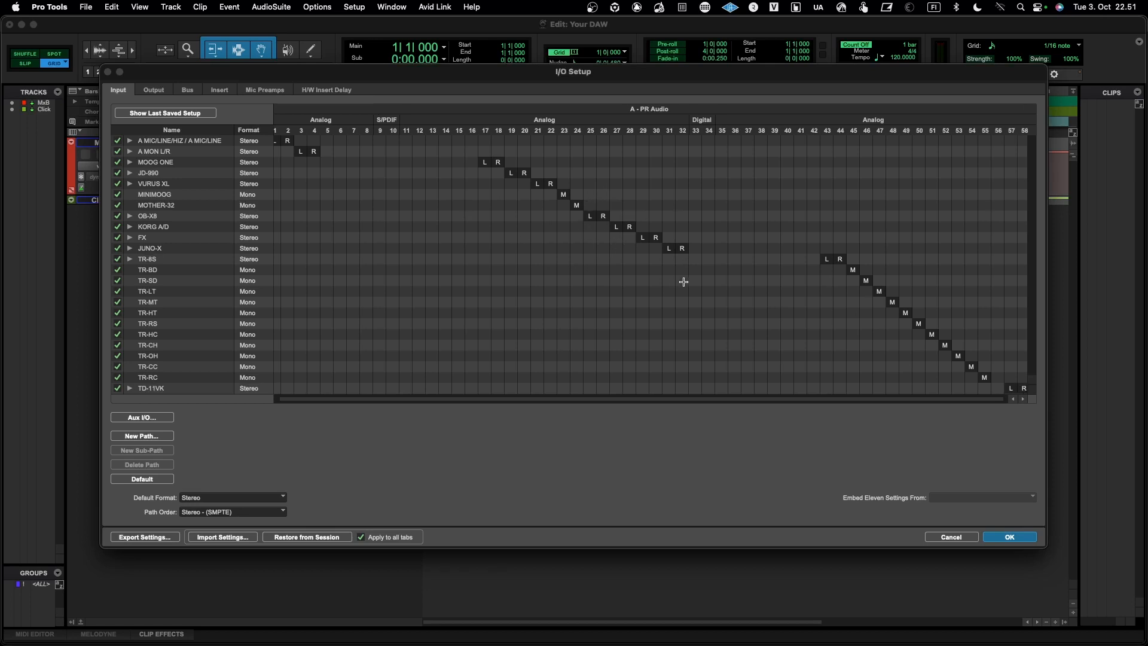
pyautogui.hscroll(-1, 683, 282)
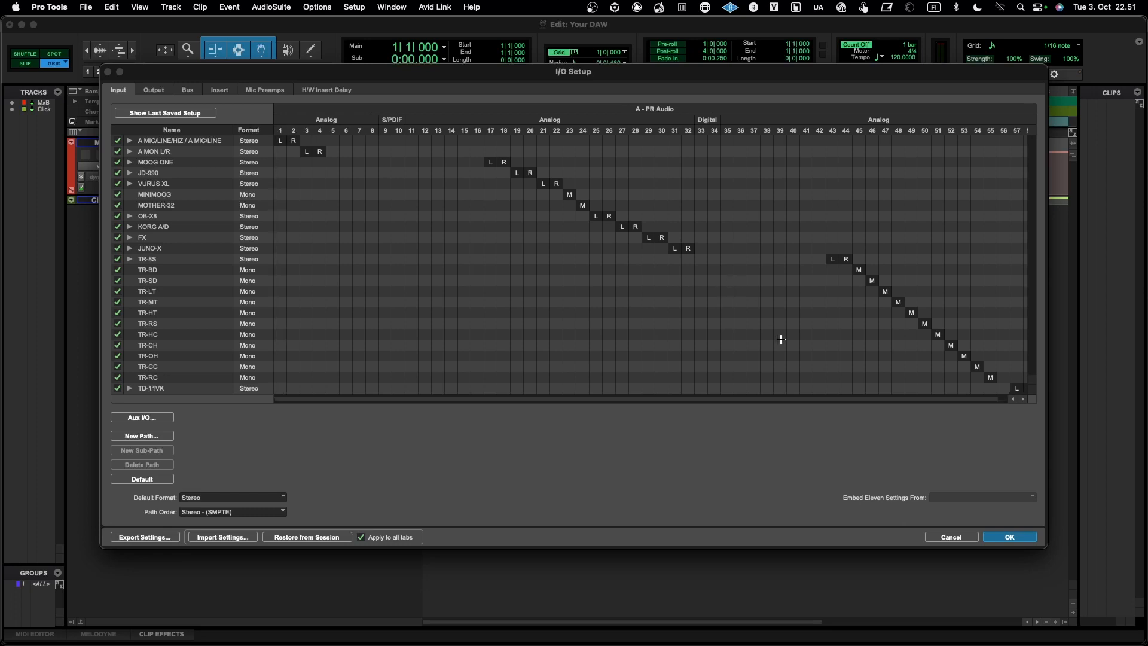
pyautogui.click(1008, 537)
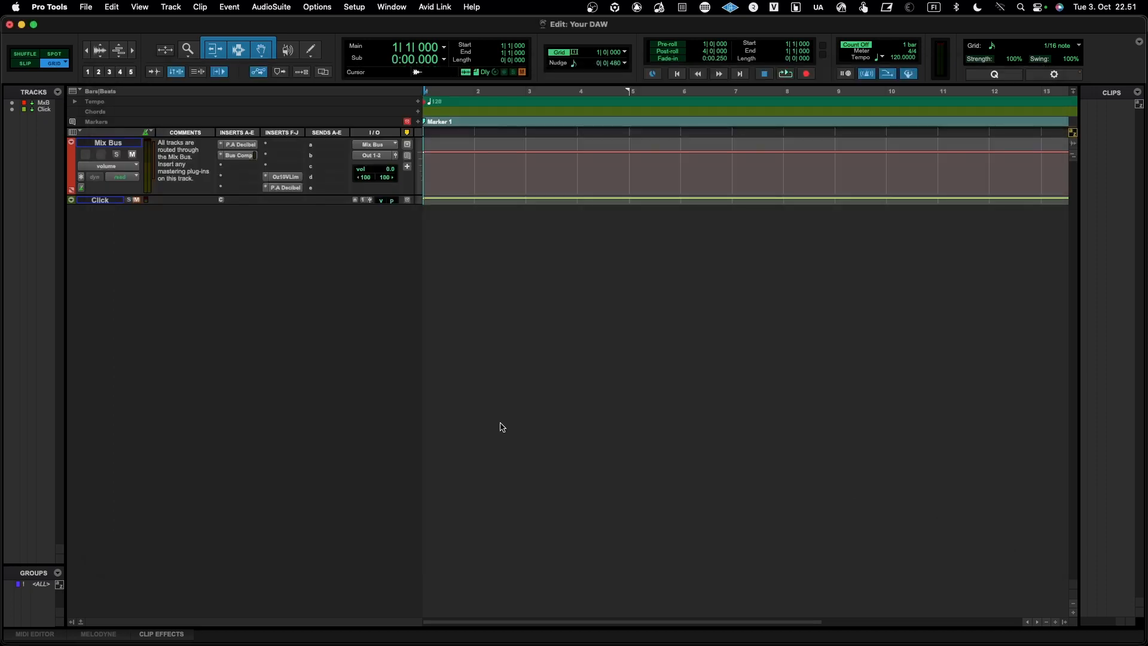
# Step: Create one mono audio track in ticks named Audio Mono
pyautogui.click(173, 9)
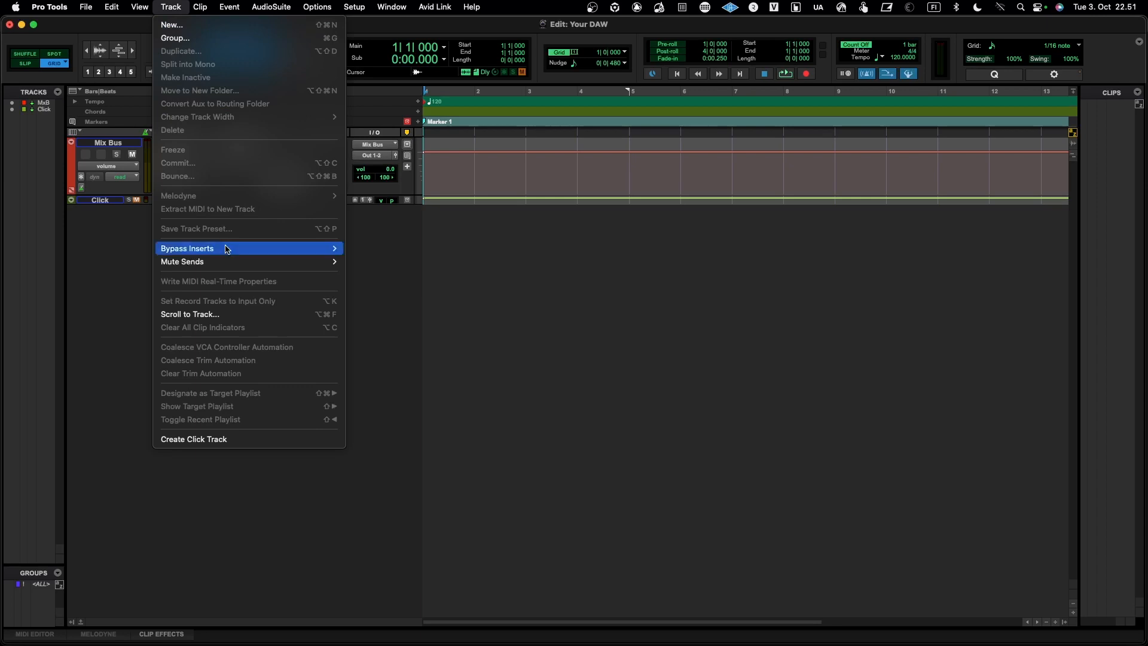
pyautogui.click(212, 27)
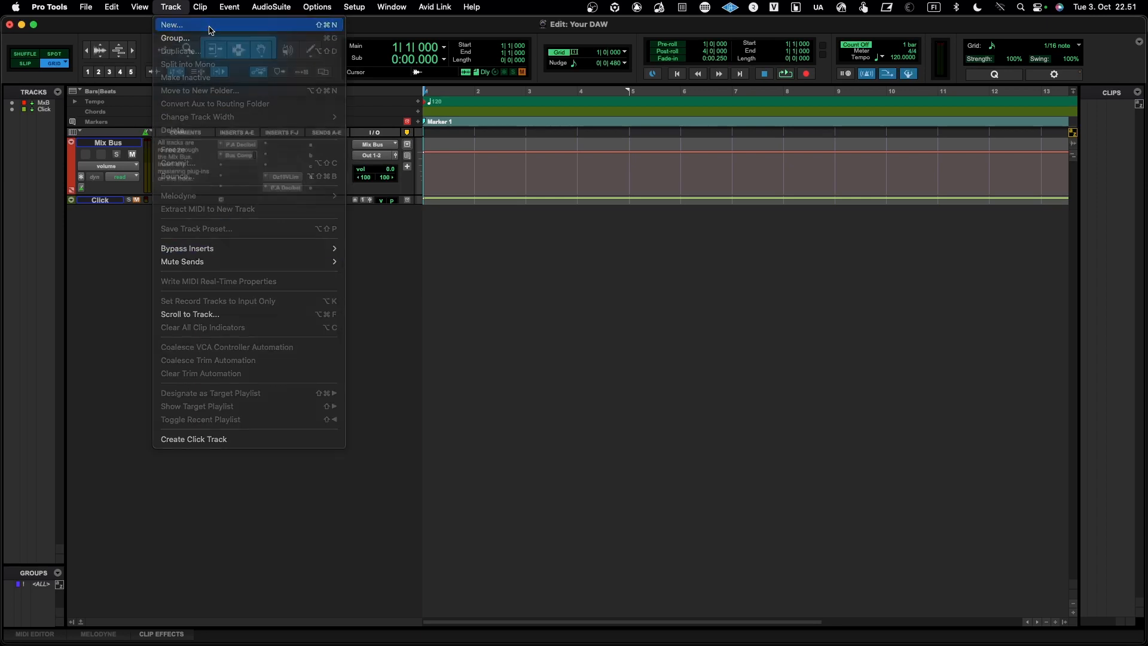
pyautogui.click(694, 239)
pyautogui.doubleClick(695, 238)
pyautogui.click(698, 234)
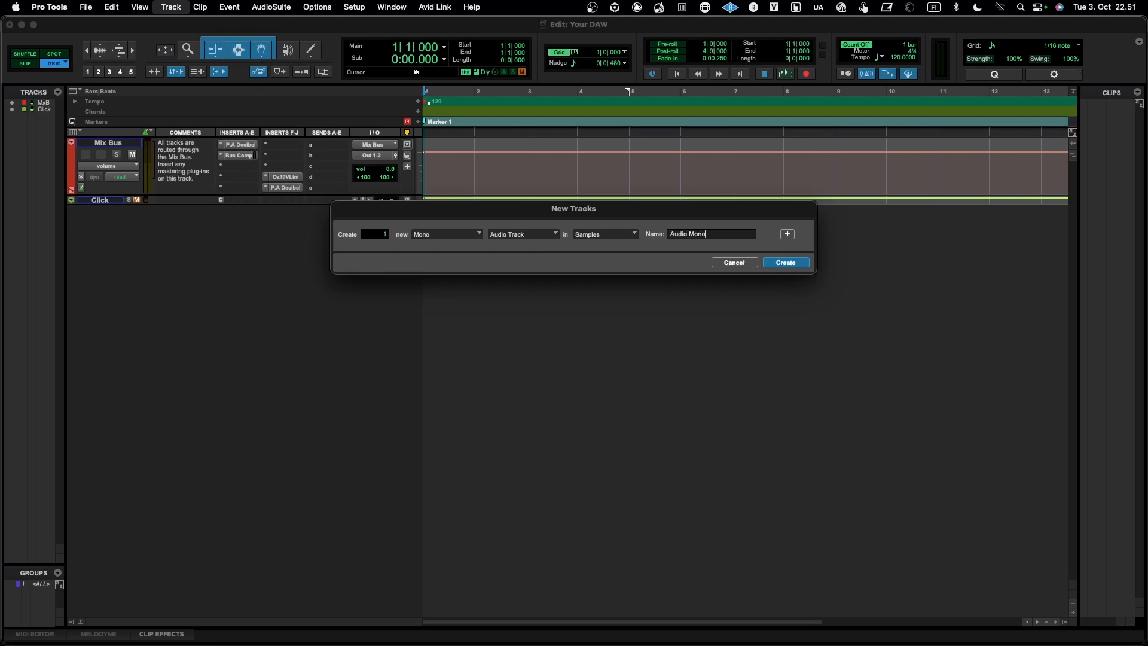
pyautogui.click(607, 238)
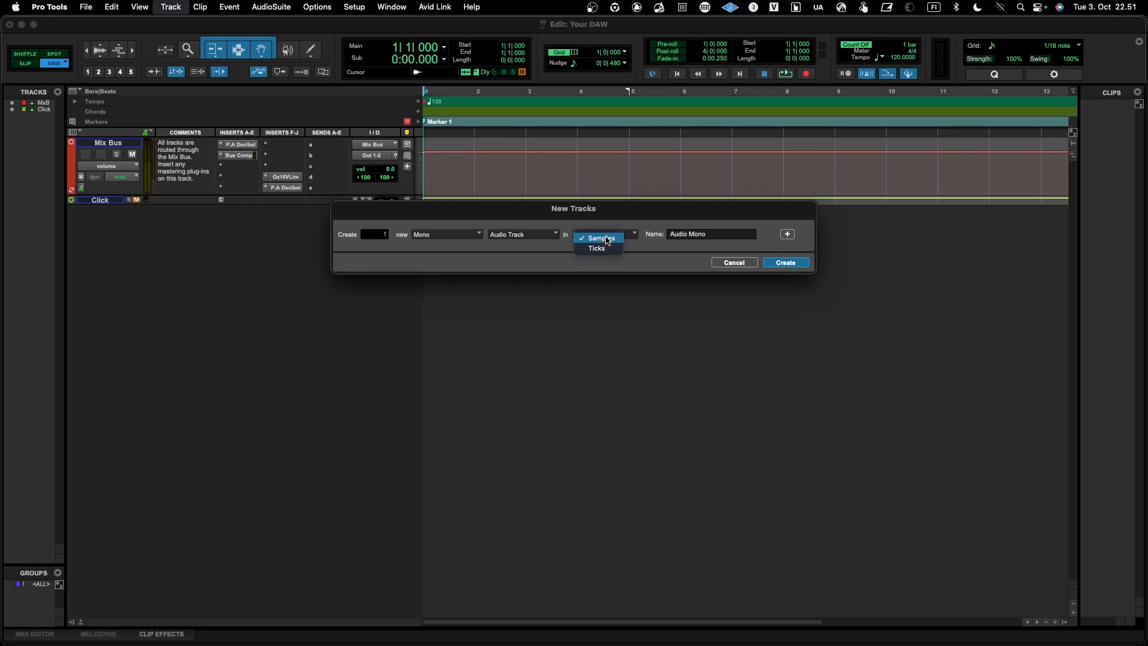
pyautogui.click(606, 246)
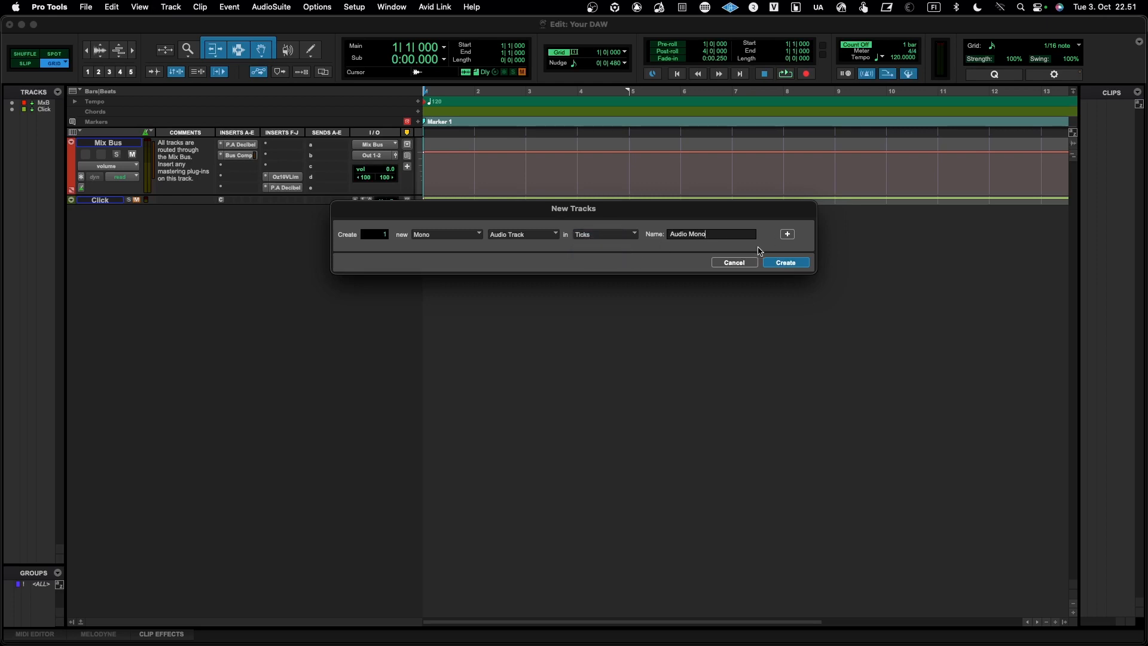
pyautogui.click(786, 263)
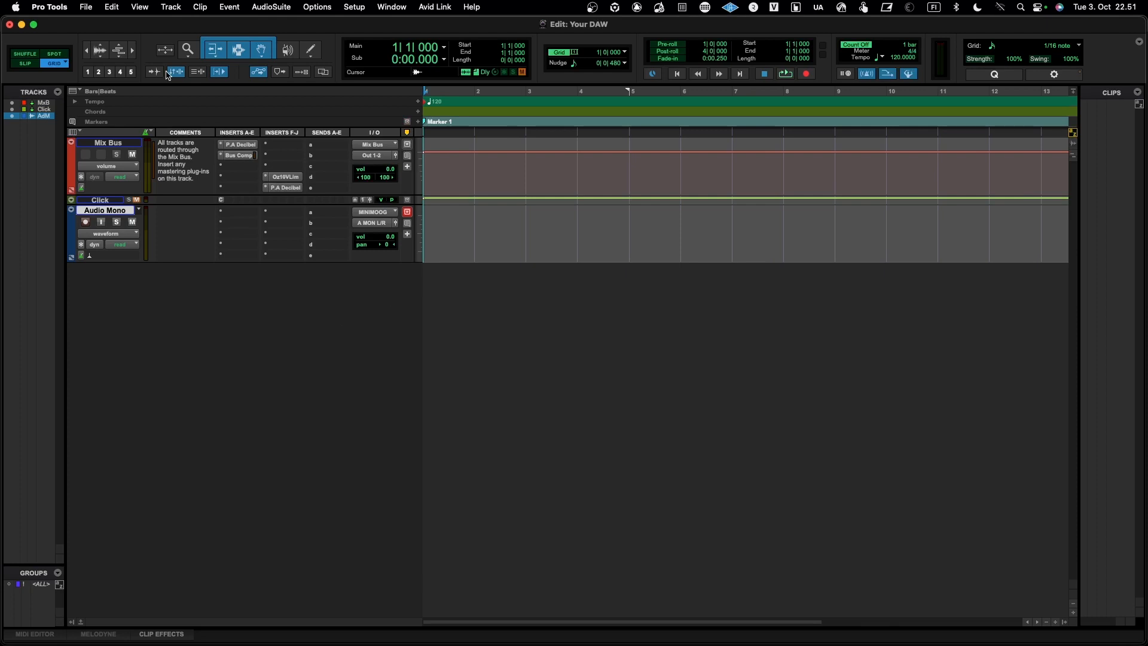
# Step: Create one stereo audio track in ticks named Audio Stereo
pyautogui.click(169, 8)
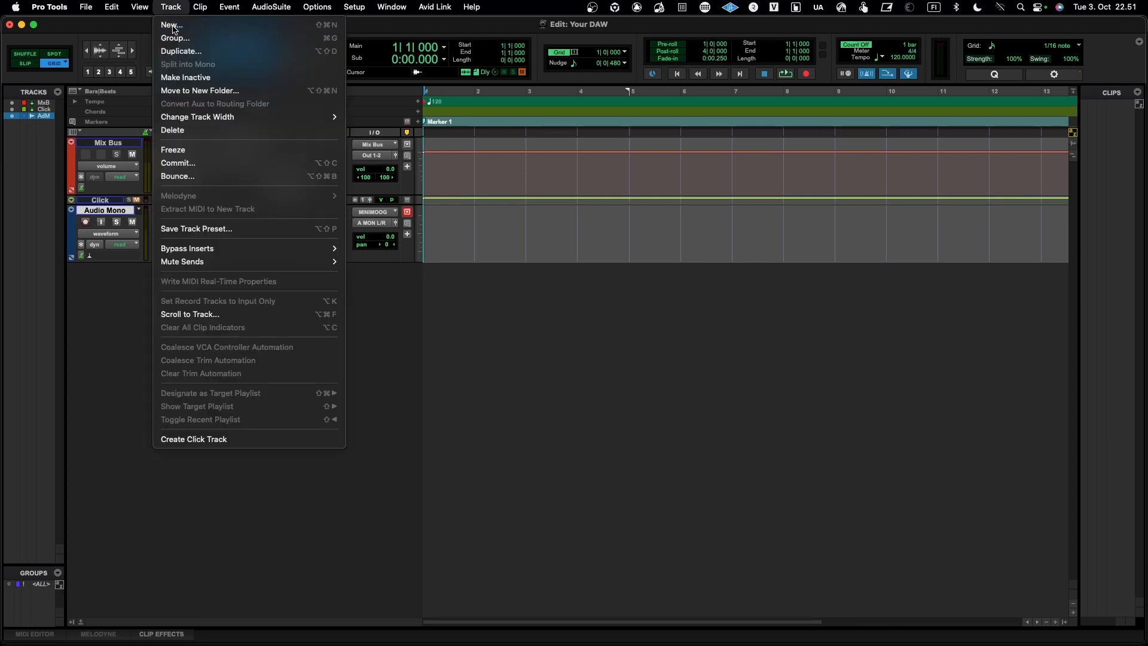
pyautogui.click(173, 22)
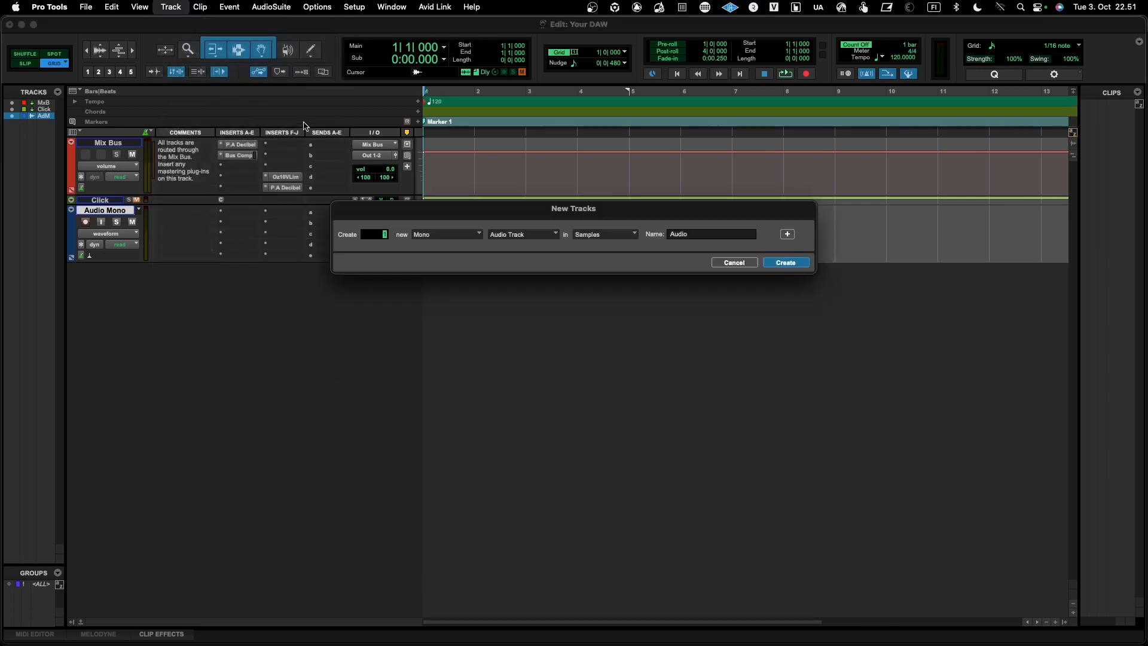
pyautogui.click(434, 237)
pyautogui.click(437, 248)
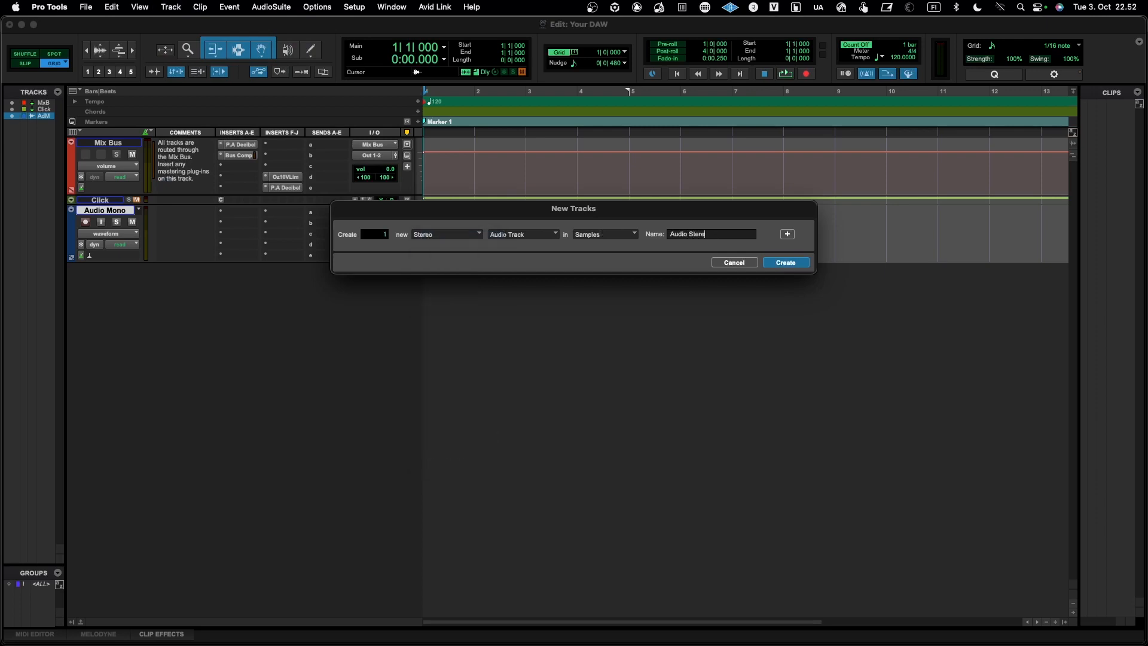
pyautogui.click(577, 234)
pyautogui.click(593, 248)
pyautogui.click(783, 263)
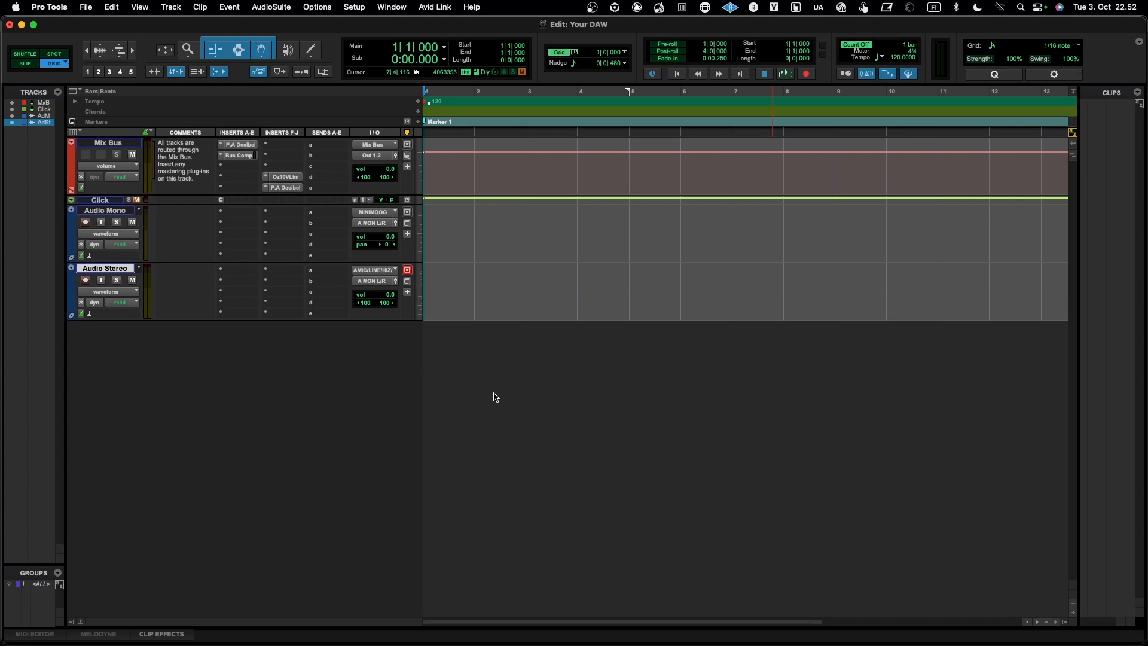
# Step: Route the outputs of the Audio Mono and Audio Stereo tracks to the Mix Bus (Stereo) bus
pyautogui.click(377, 228)
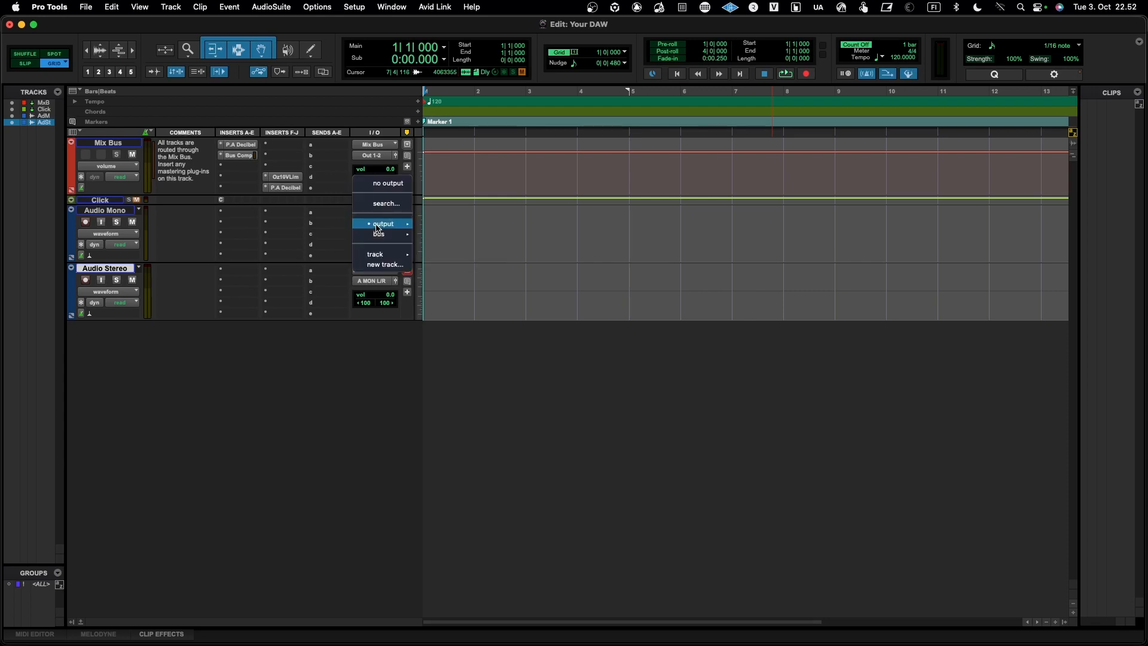
pyautogui.click(426, 236)
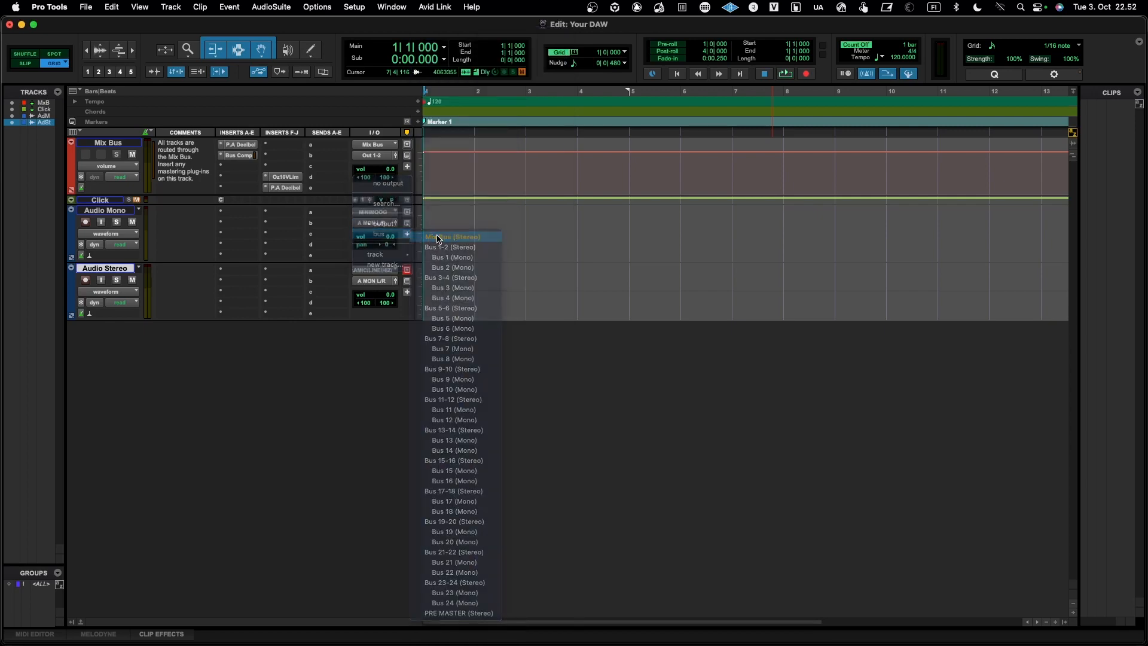
pyautogui.click(379, 281)
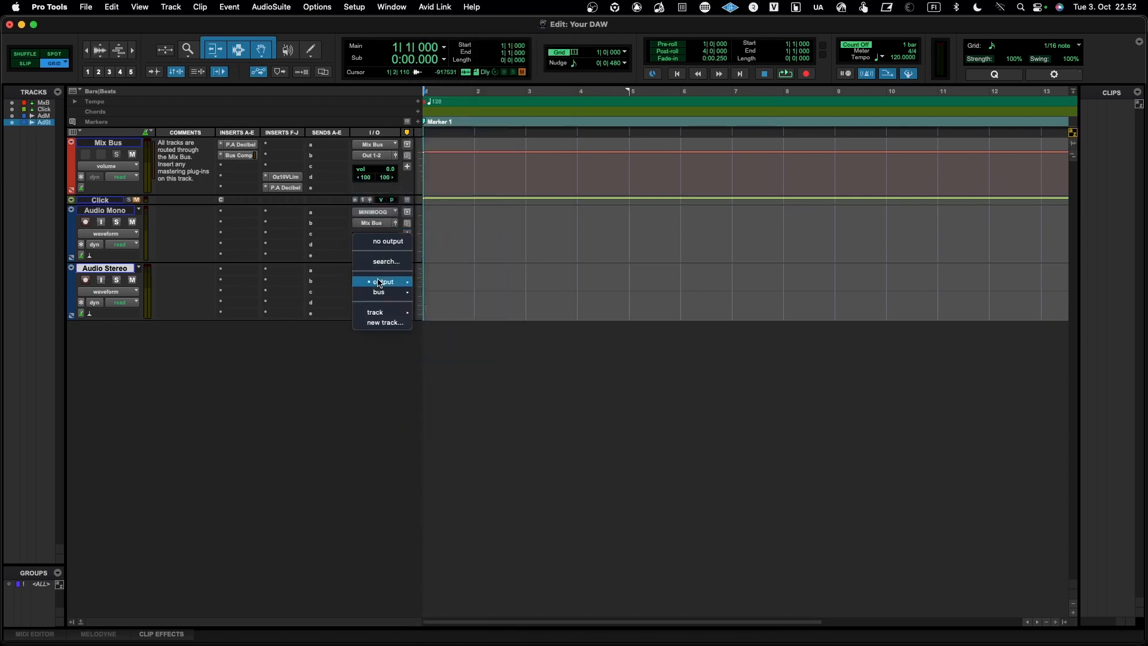
pyautogui.moveTo(402, 291)
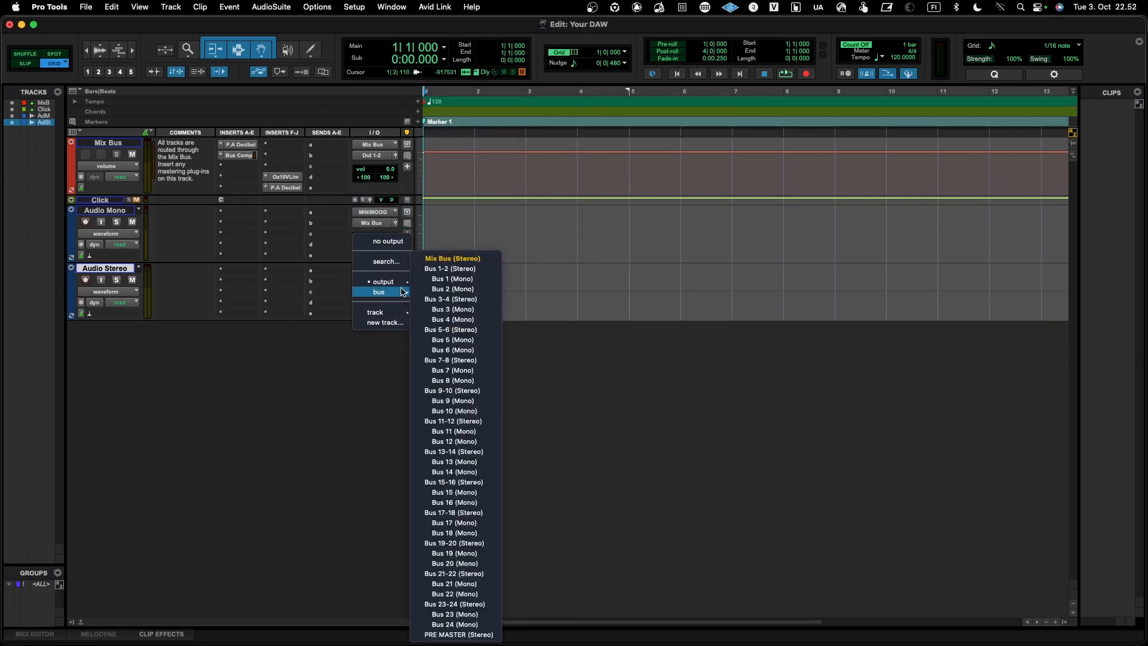
pyautogui.click(448, 259)
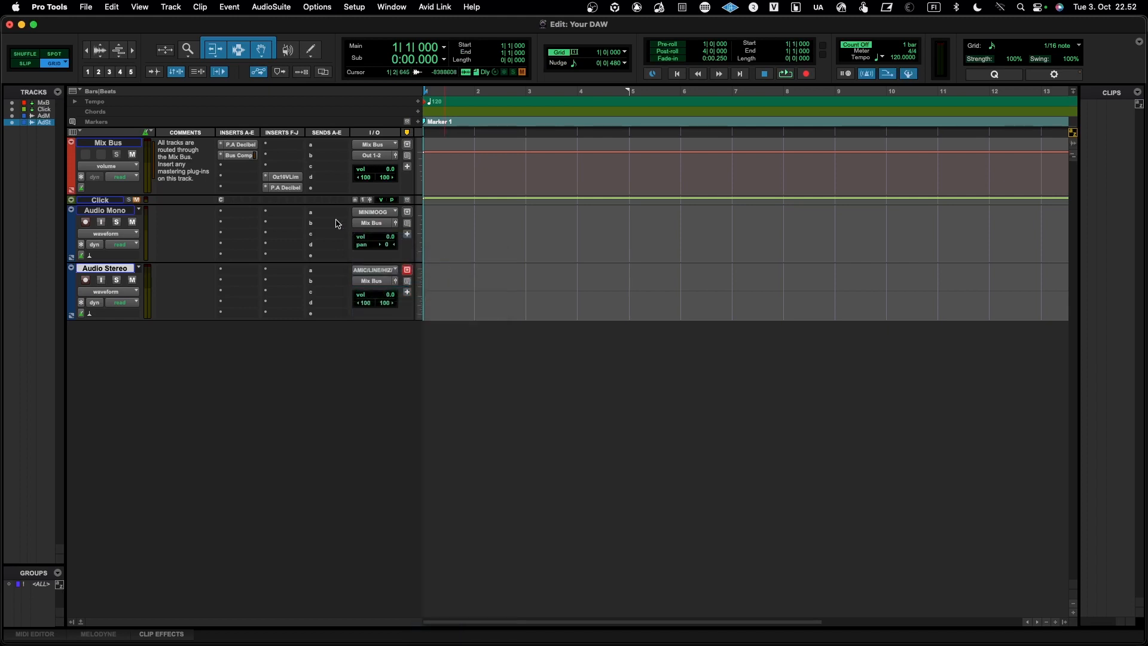
# Step: Set the Audio Mono track's input to the TR-BD (Mono) interface path
pyautogui.click(374, 213)
pyautogui.moveTo(379, 214)
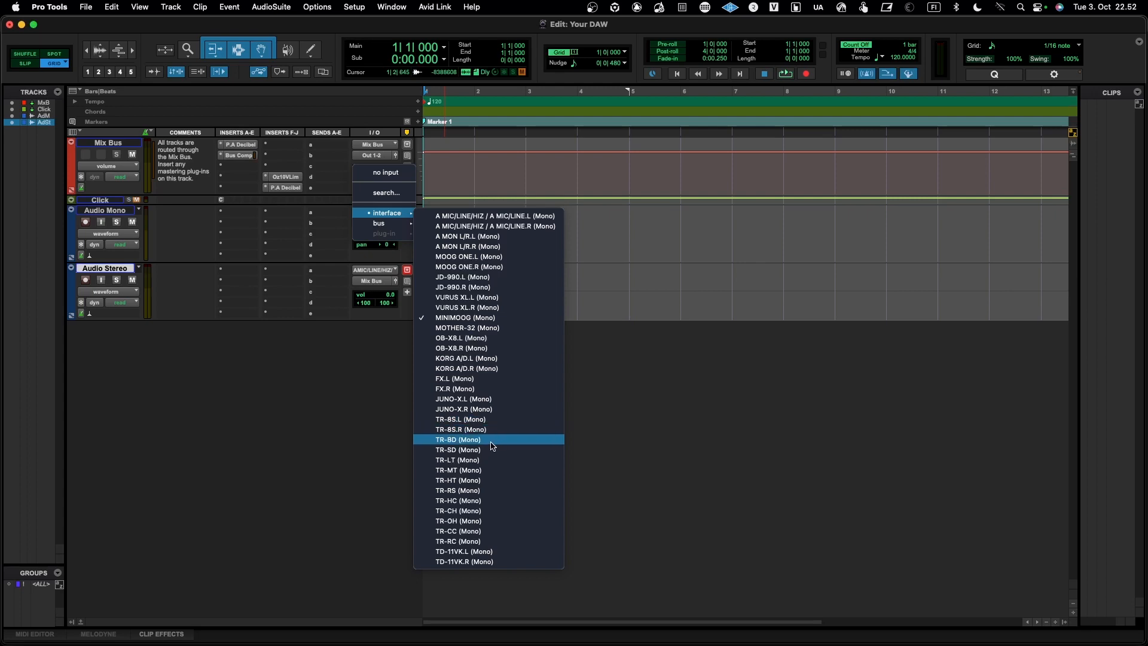
pyautogui.click(461, 443)
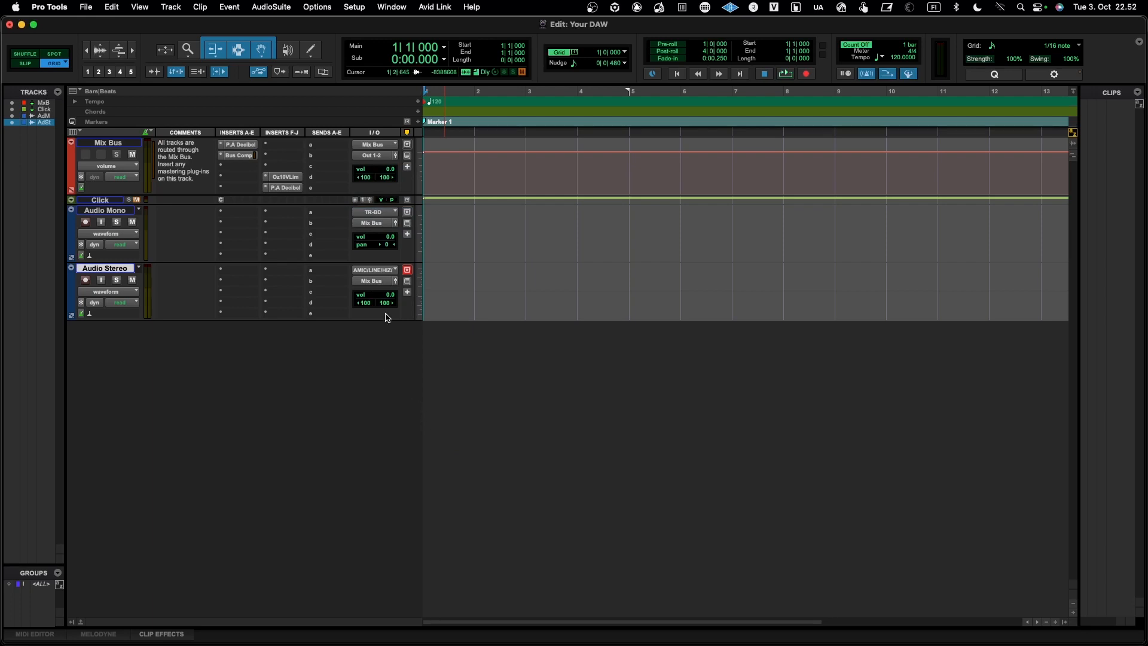
# Step: Set the Audio Stereo track's input to the TR-8S (Stereo) interface path
pyautogui.click(375, 286)
pyautogui.moveTo(389, 295)
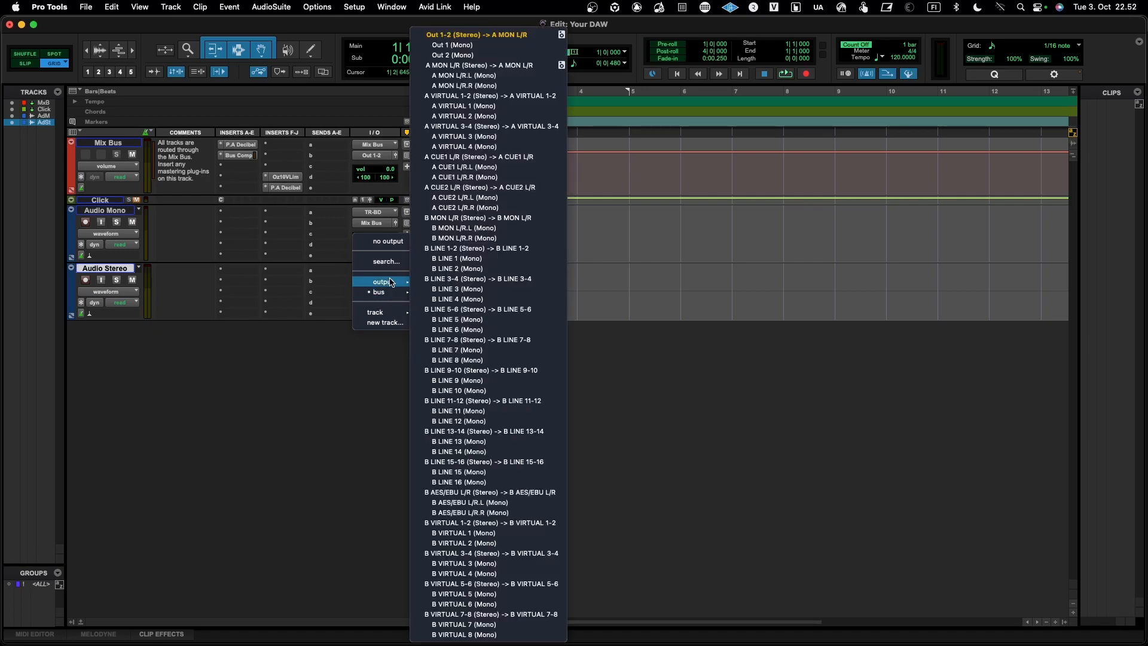
pyautogui.click(320, 249)
pyautogui.click(369, 274)
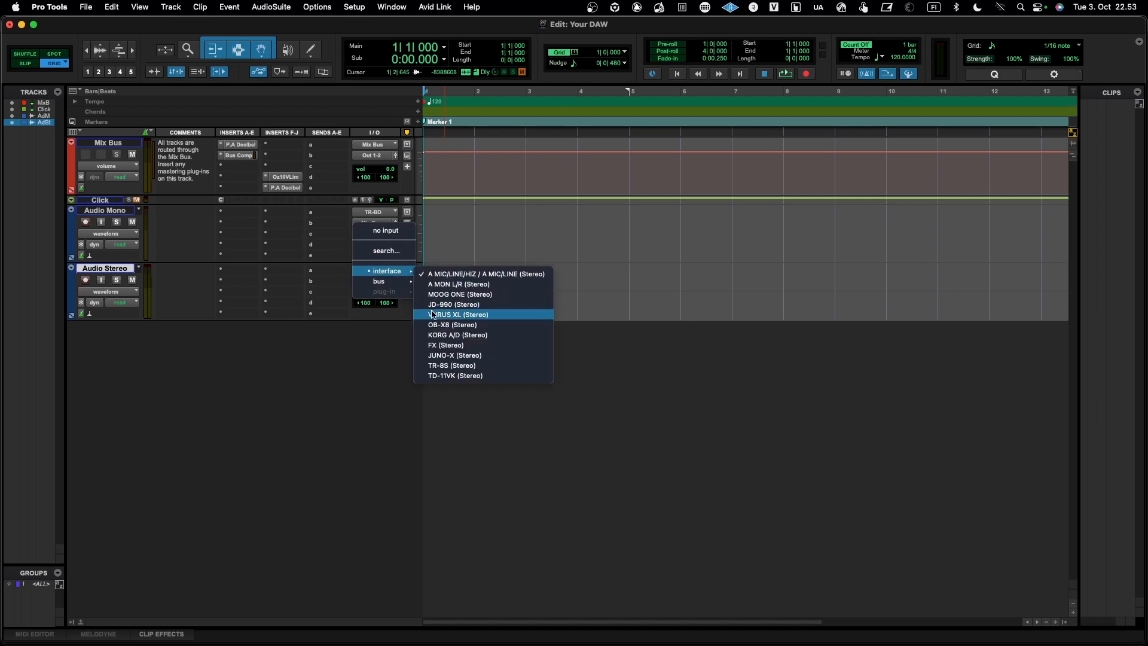
pyautogui.click(453, 366)
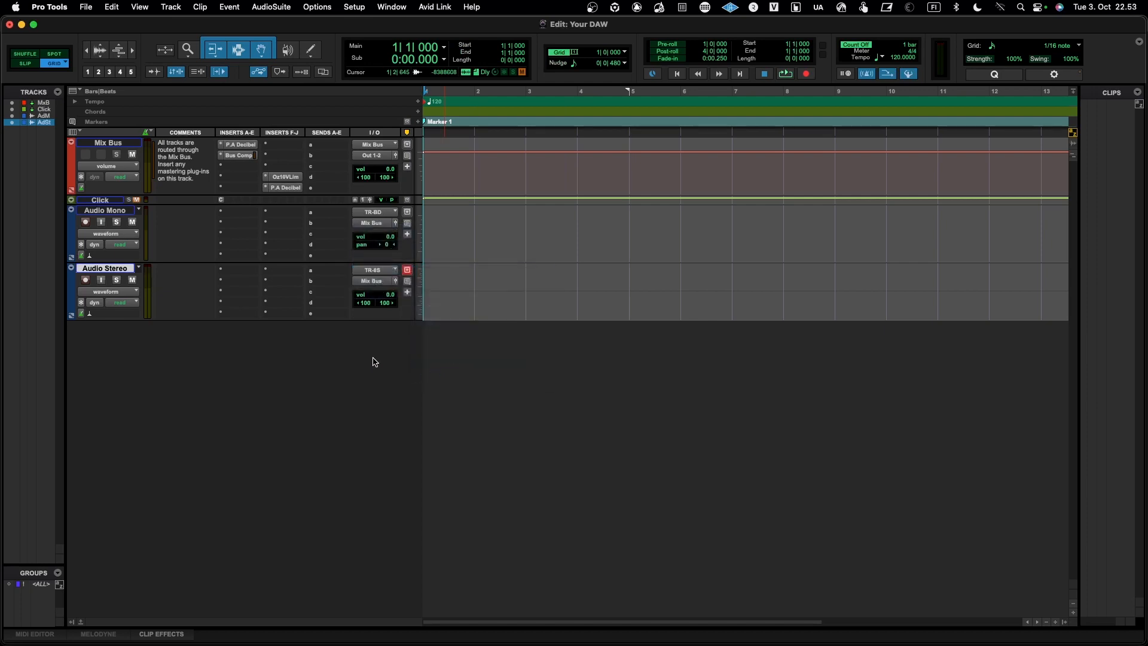
# Step: Switch input monitoring on and off again on Audio Stereo, and enable it on Audio Mono
pyautogui.click(101, 279)
pyautogui.click(101, 281)
pyautogui.click(99, 223)
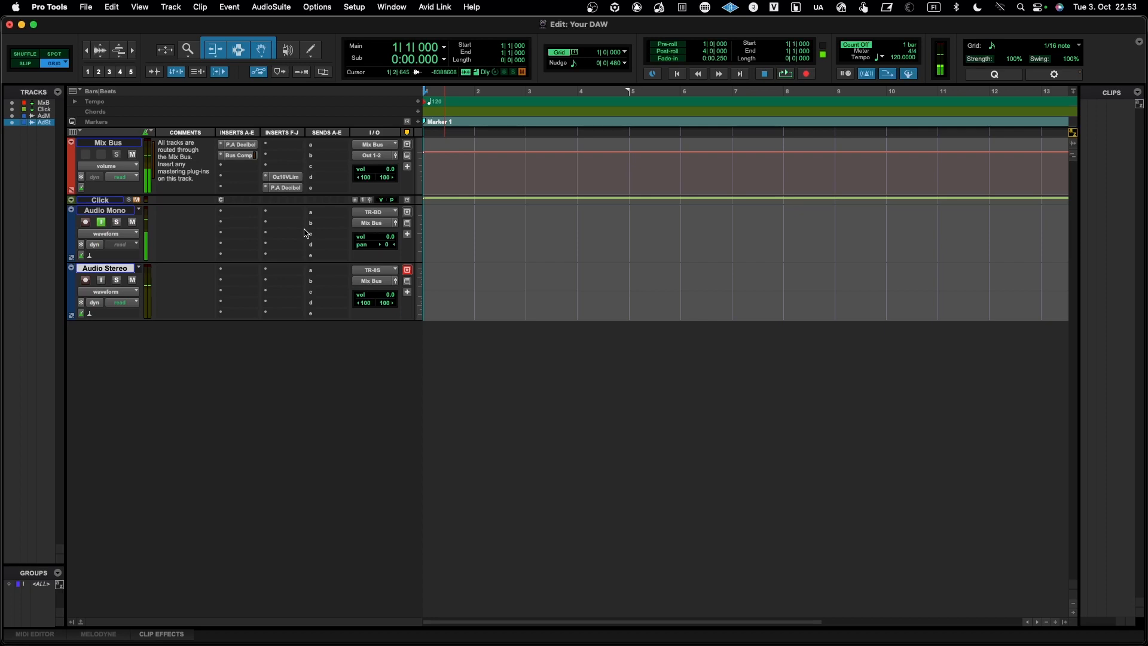
# Step: Change the Audio Mono track's input to the TR-SD (Mono) interface path
pyautogui.click(363, 214)
pyautogui.moveTo(363, 217)
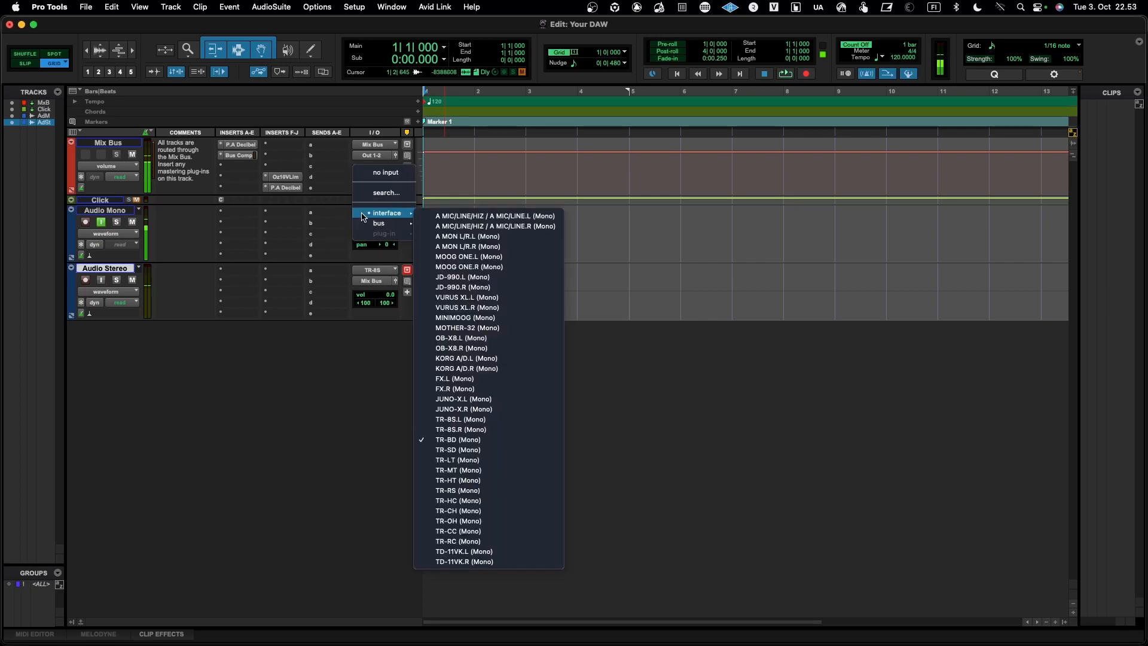
pyautogui.click(512, 451)
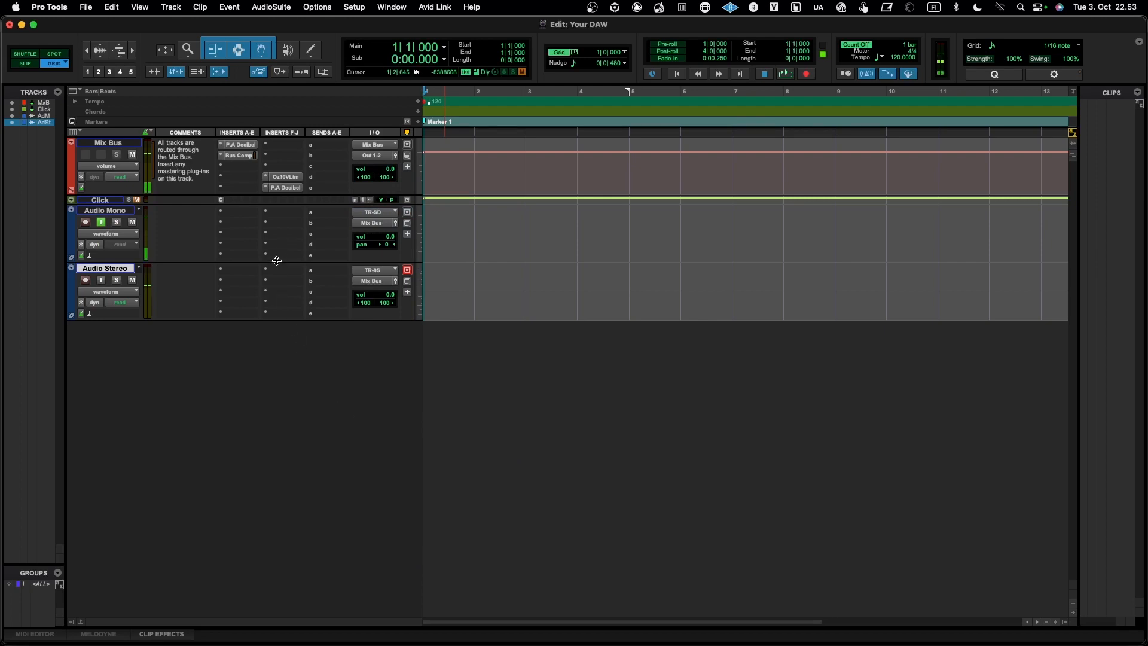
pyautogui.click(368, 224)
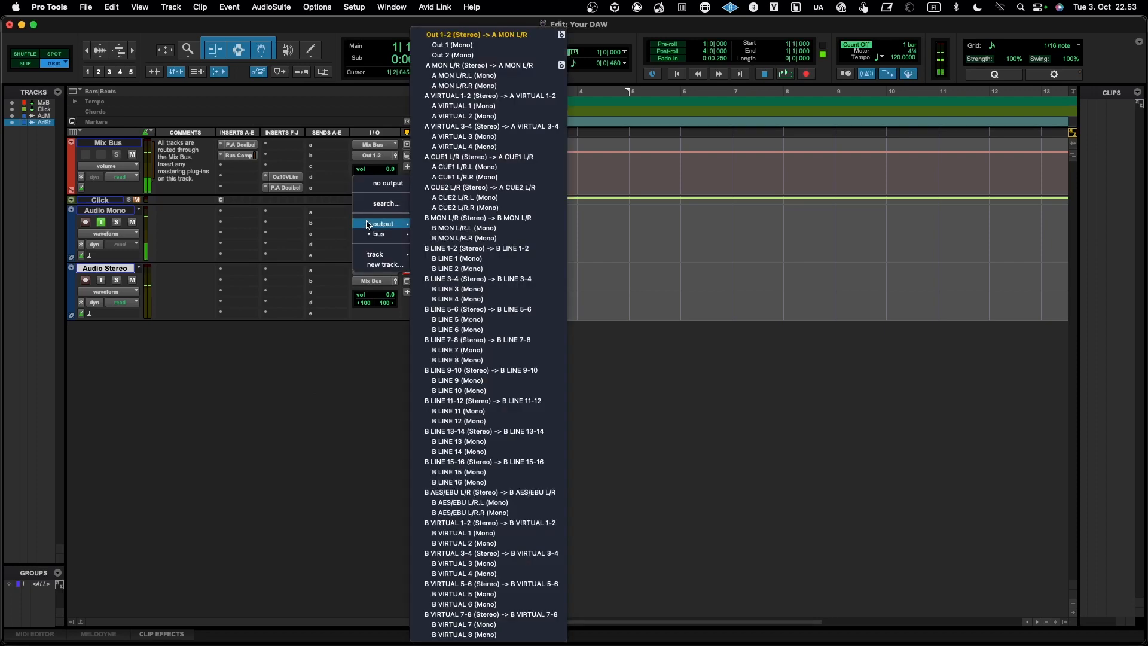
pyautogui.click(368, 224)
pyautogui.click(371, 212)
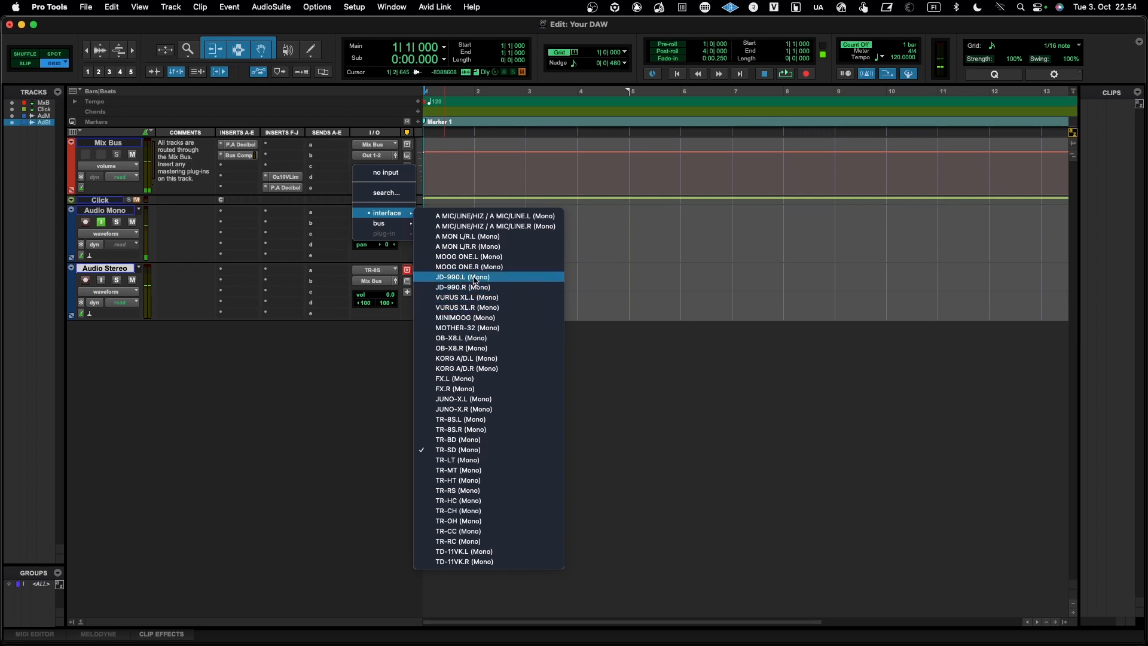
pyautogui.click(384, 356)
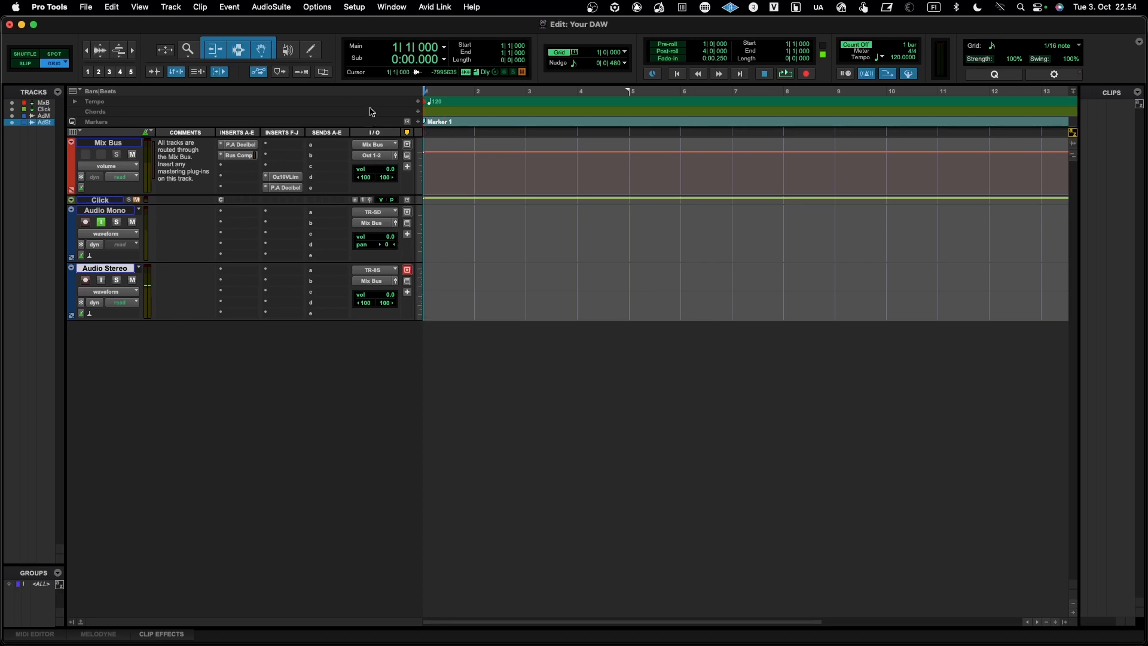
# Step: Open the I/O Setup
pyautogui.click(352, 7)
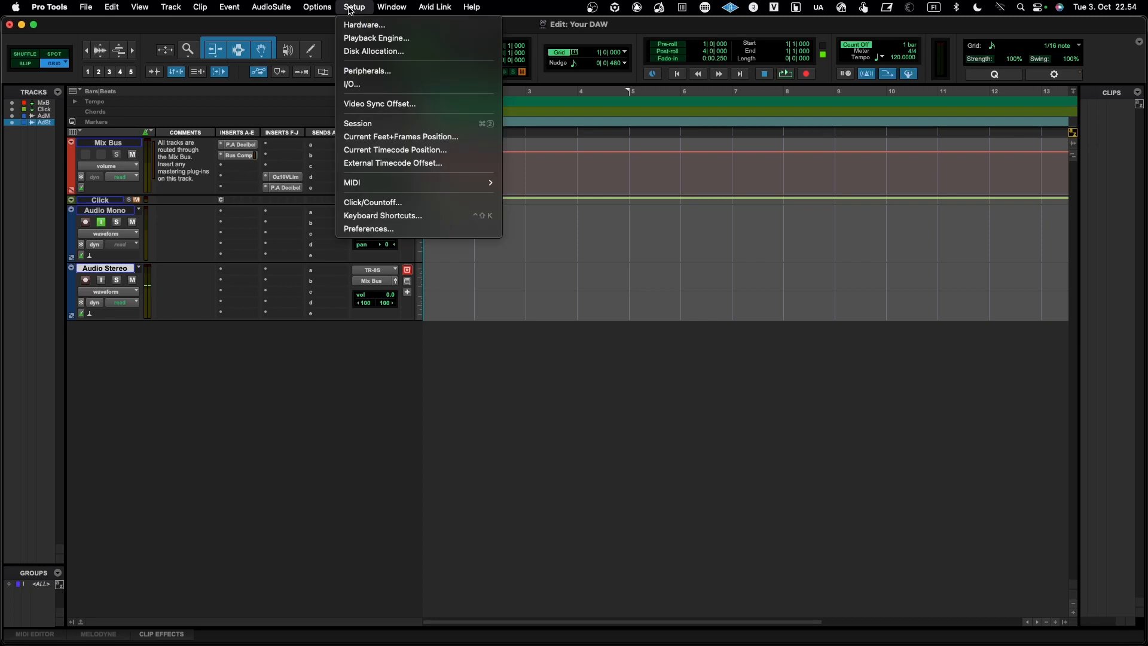
pyautogui.click(362, 85)
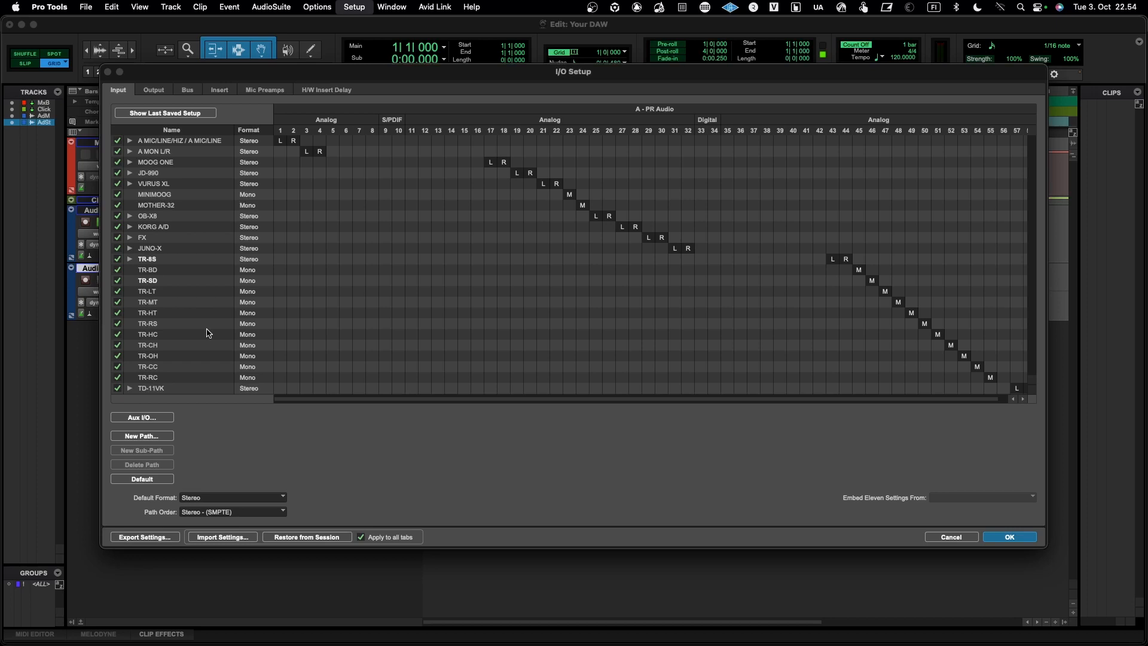
pyautogui.click(149, 424)
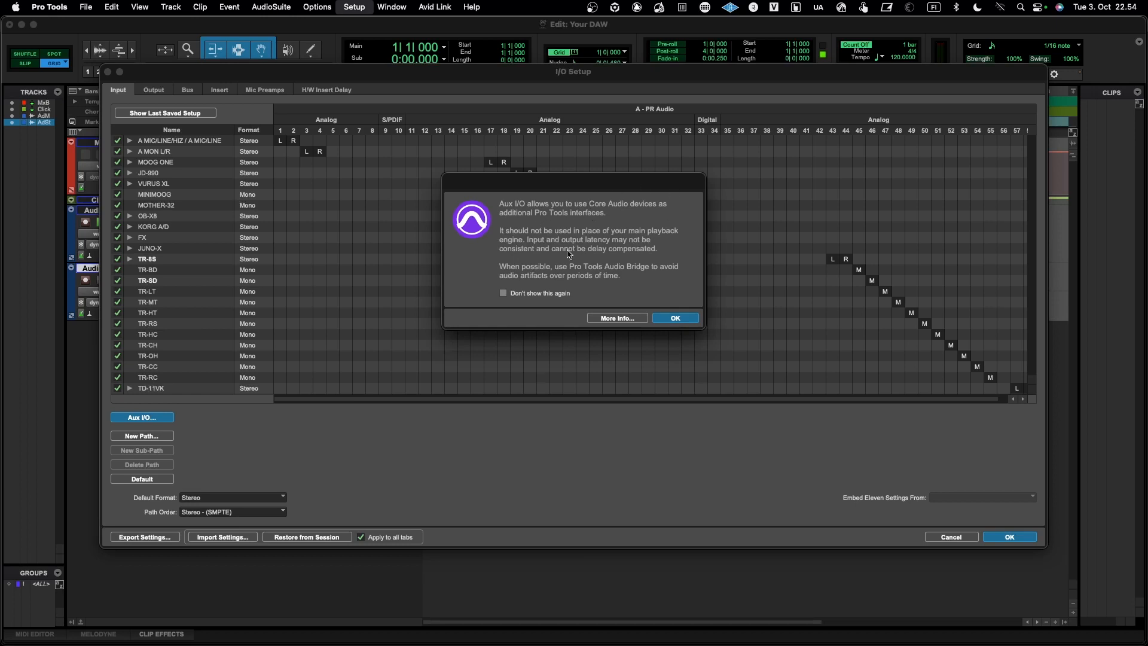
pyautogui.click(671, 321)
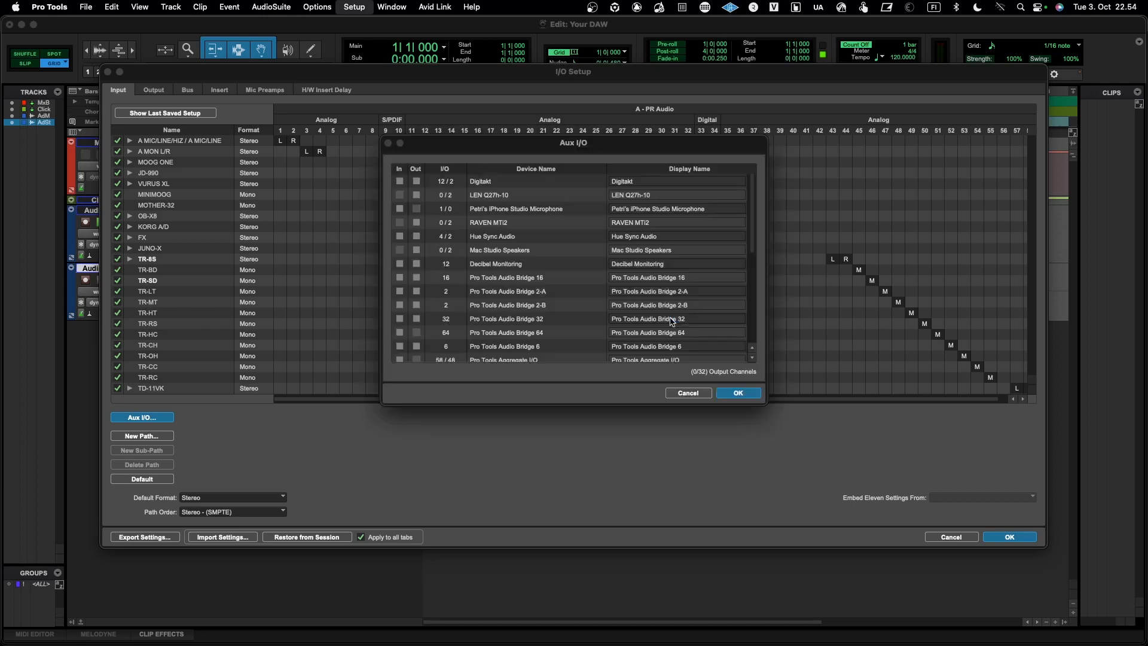
pyautogui.moveTo(579, 147); pyautogui.dragTo(537, 157)
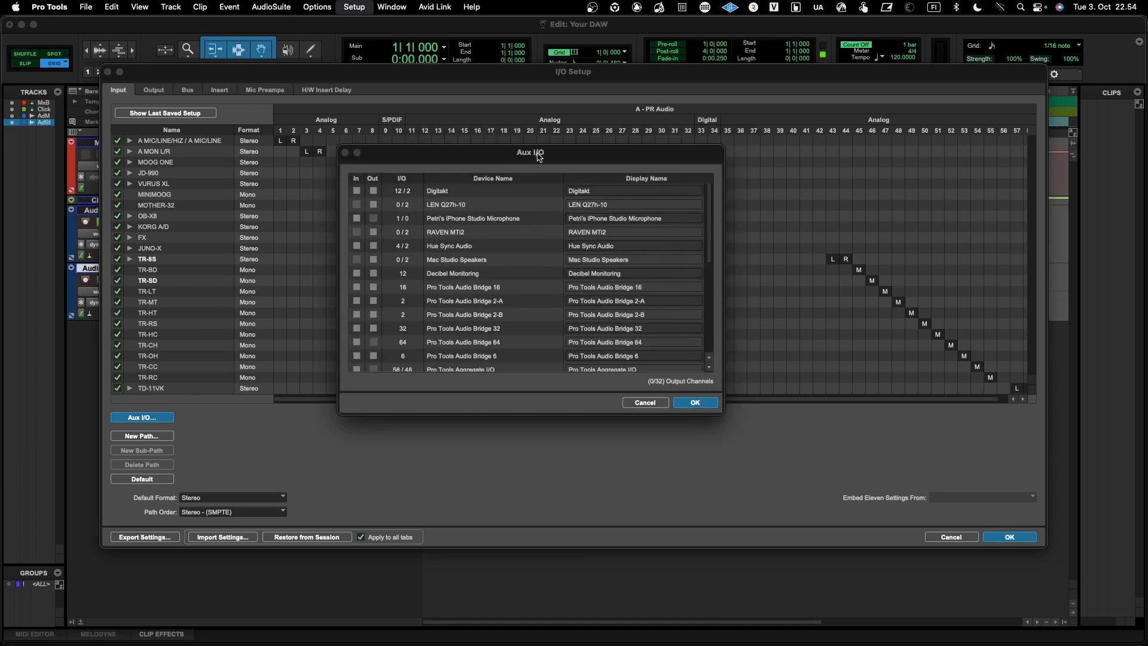
pyautogui.click(645, 403)
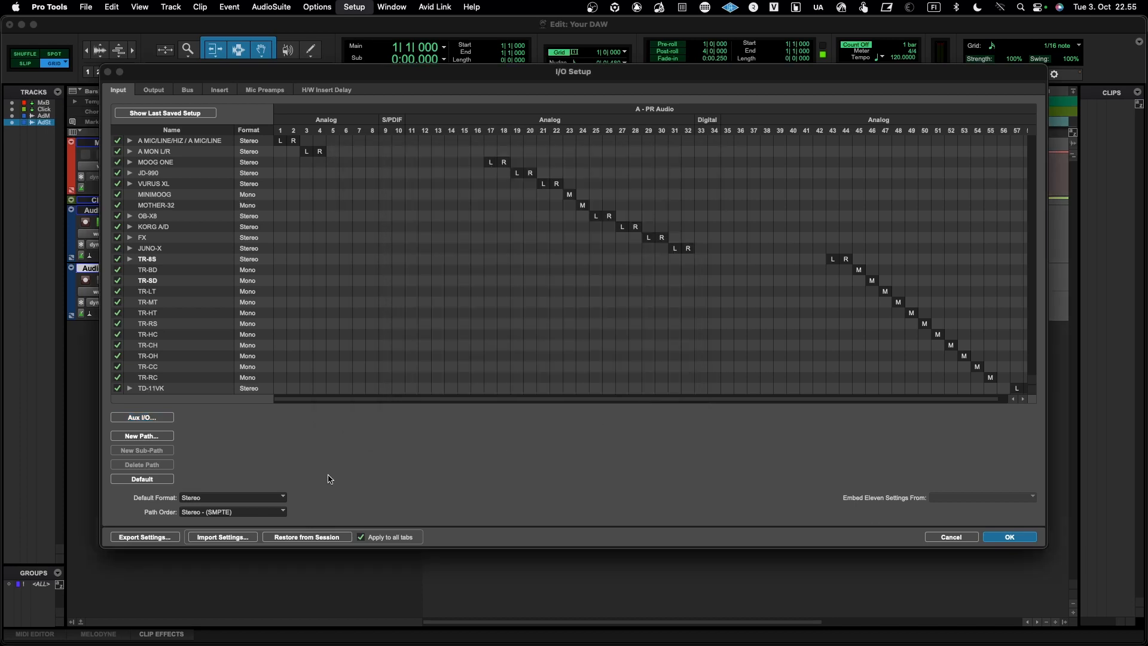
# Step: Enable Digitakt as an input device in Aux I/O, check its new input paths, and accept the I/O Setup
pyautogui.click(141, 418)
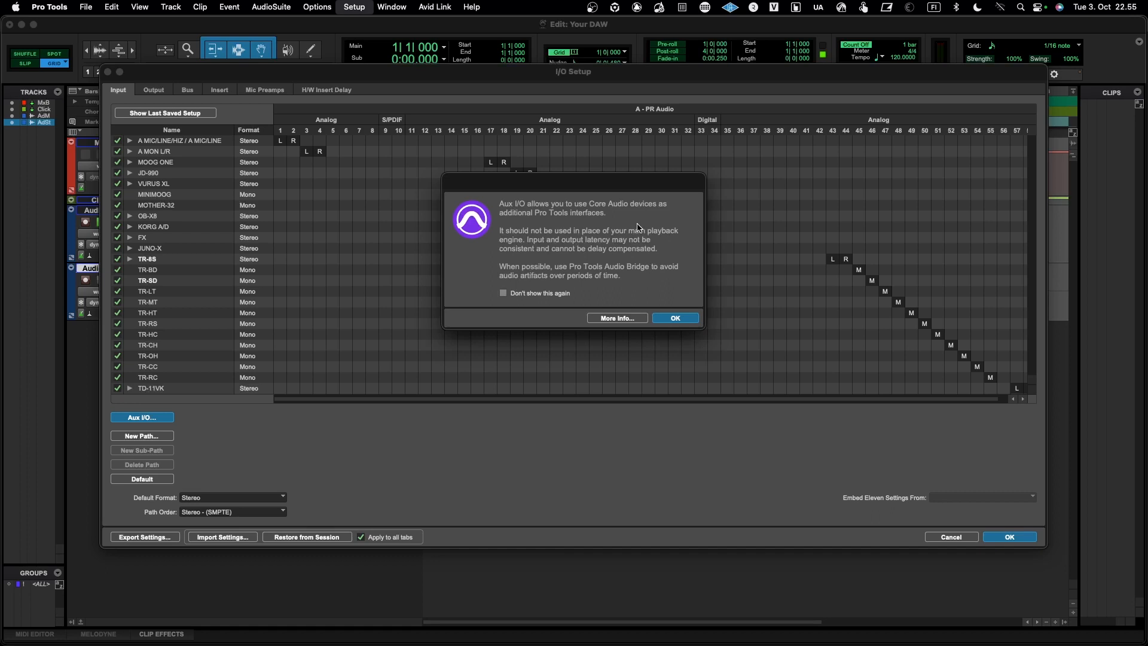
pyautogui.click(675, 318)
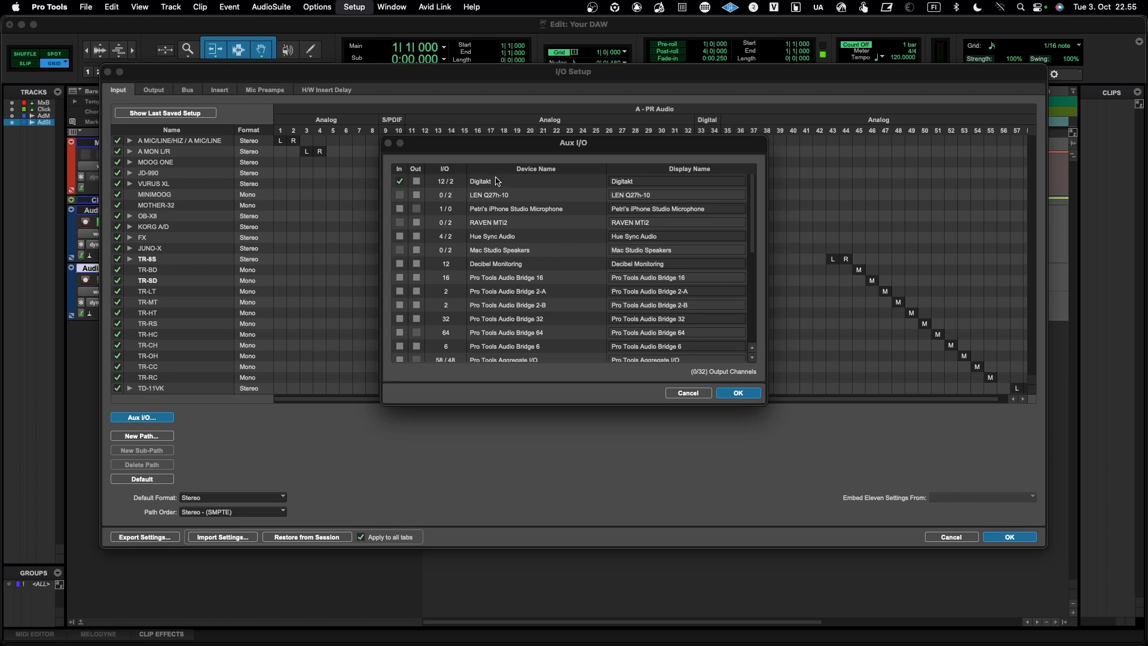
pyautogui.click(739, 393)
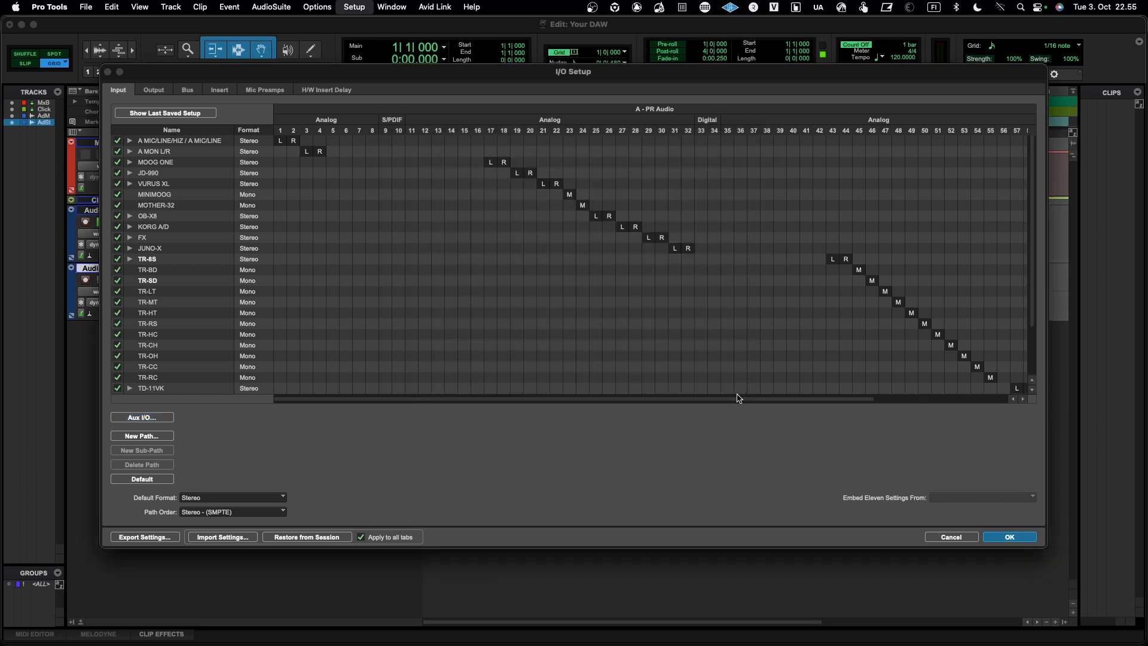
pyautogui.scroll(-3, 648, 333)
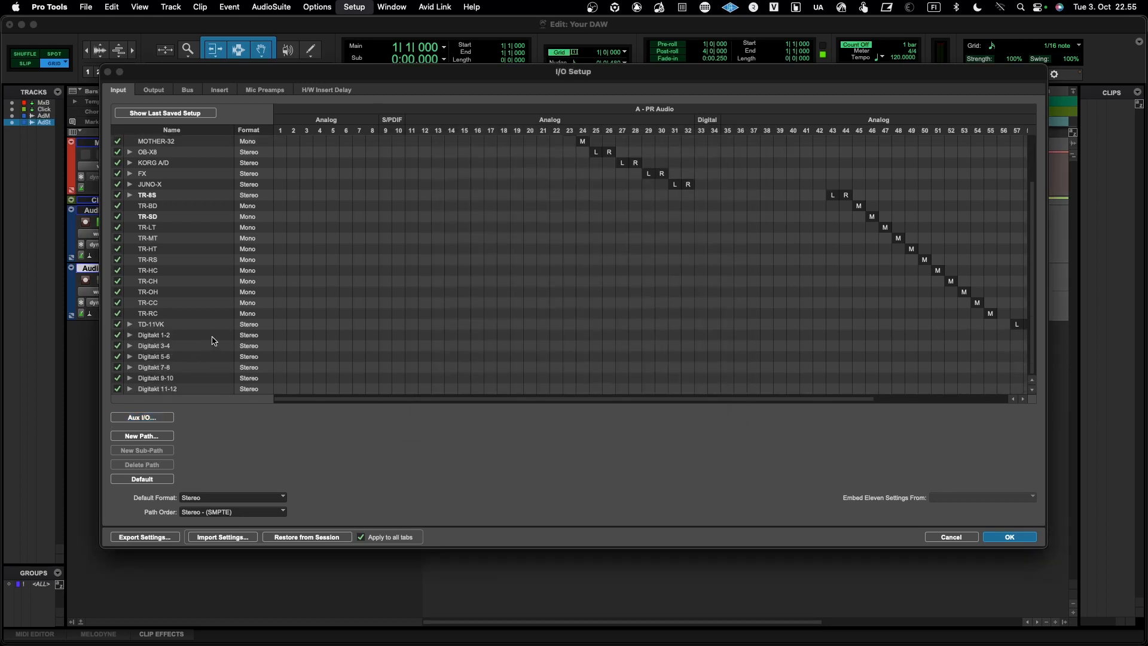
pyautogui.hscroll(5, 381, 335)
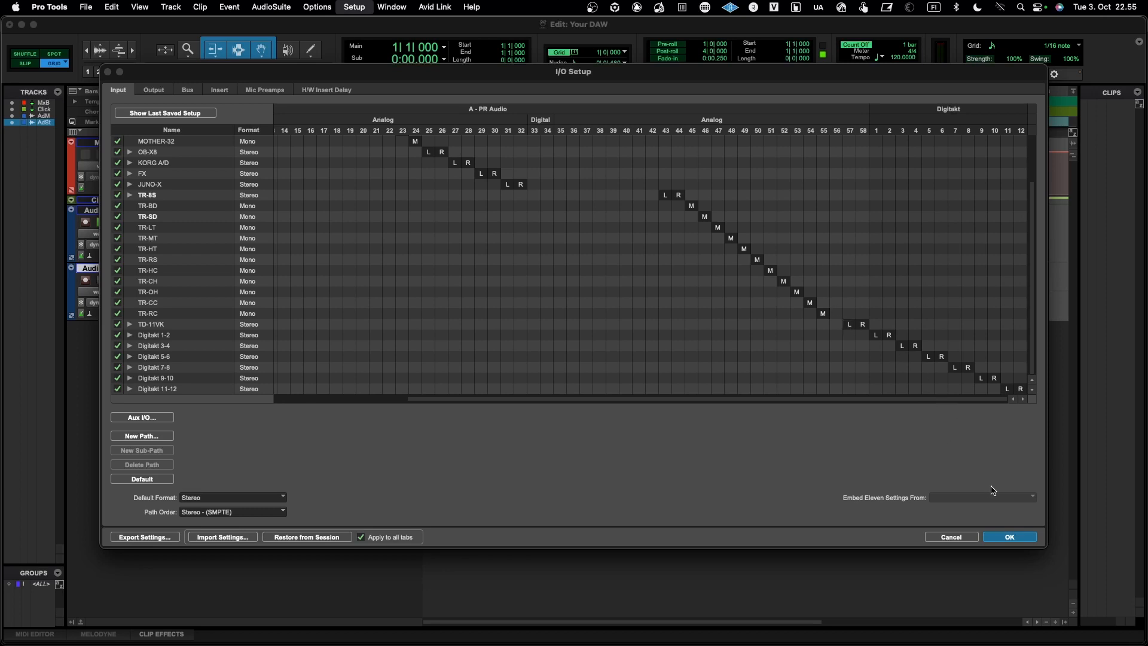
pyautogui.click(1009, 537)
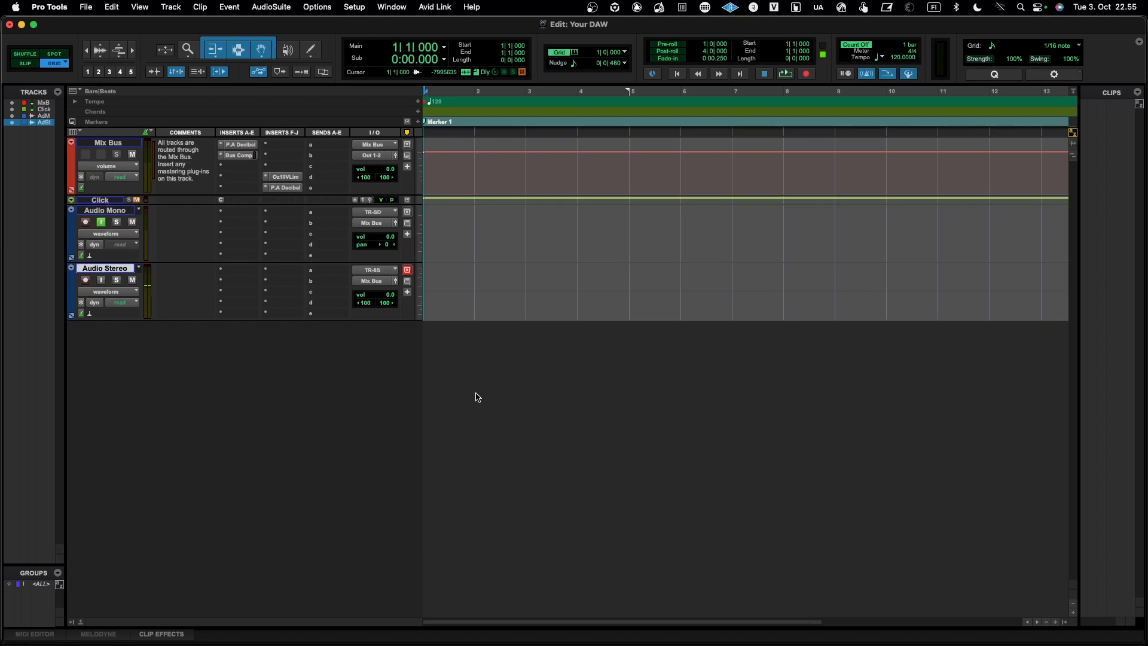
# Step: Set the Audio Stereo input to Digitakt 1-2 (Stereo) and switch input monitoring from Audio Mono to Audio Stereo
pyautogui.click(375, 270)
pyautogui.moveTo(375, 272)
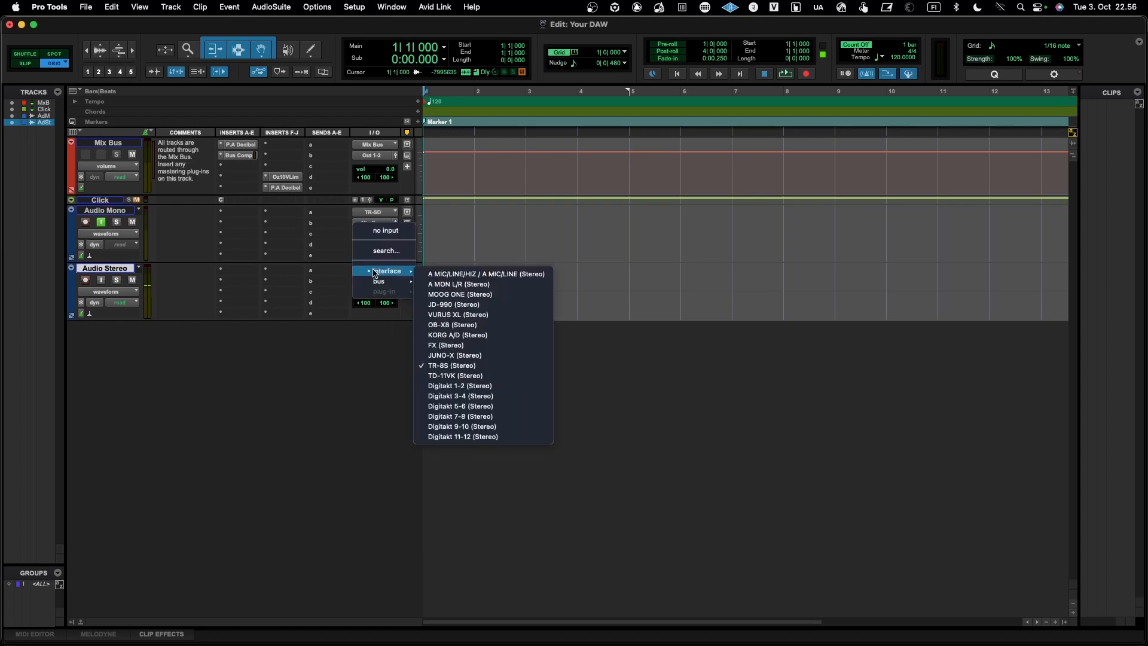
pyautogui.click(468, 388)
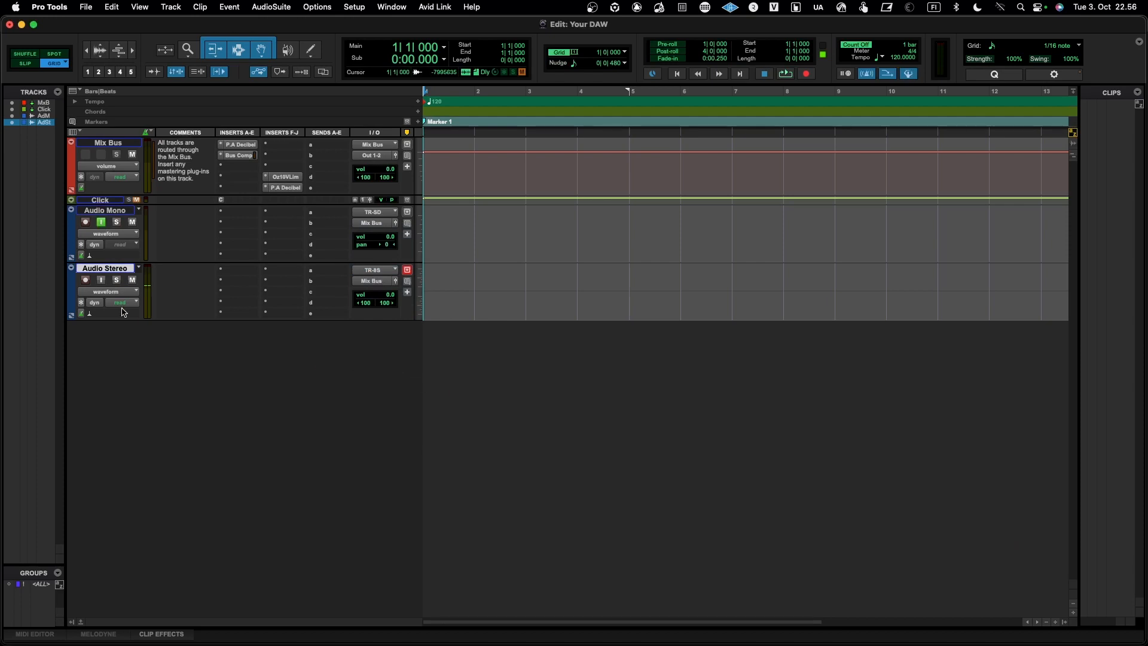
pyautogui.click(100, 223)
pyautogui.click(101, 280)
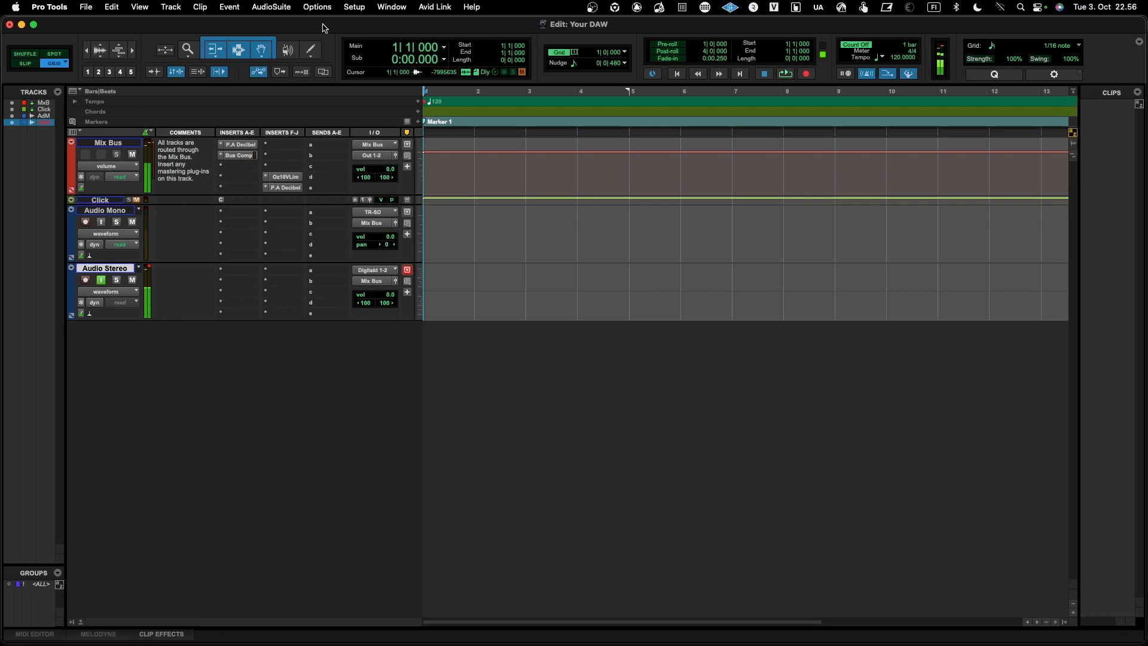
# Step: Examine the Digitakt input paths in the I/O Setup and close it
pyautogui.click(354, 8)
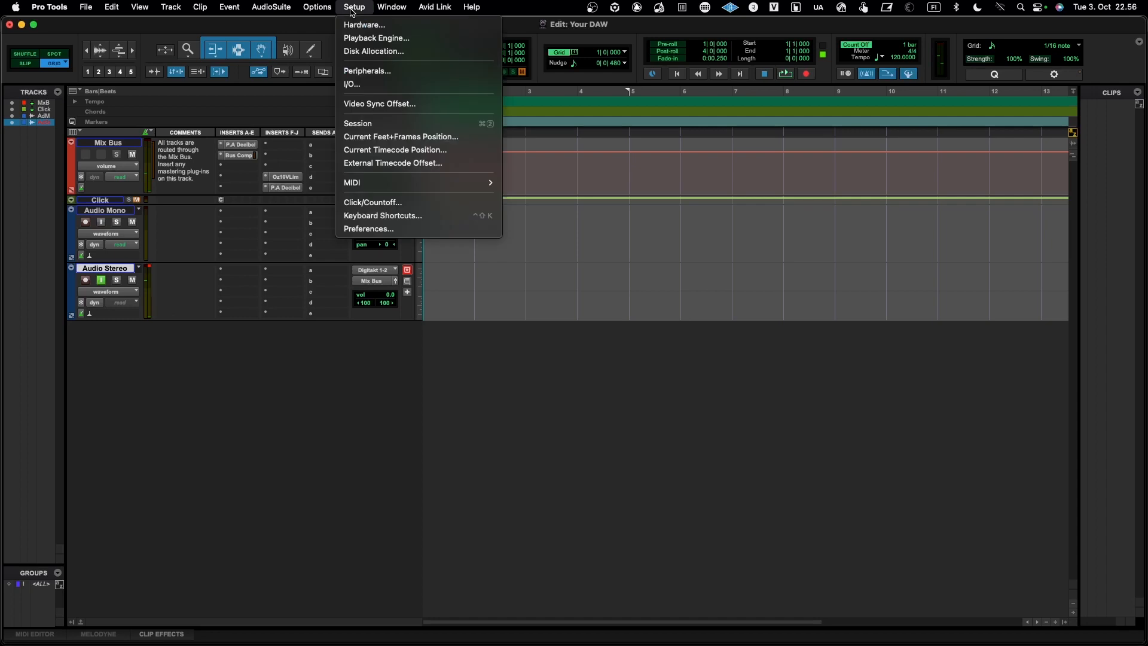
pyautogui.click(365, 86)
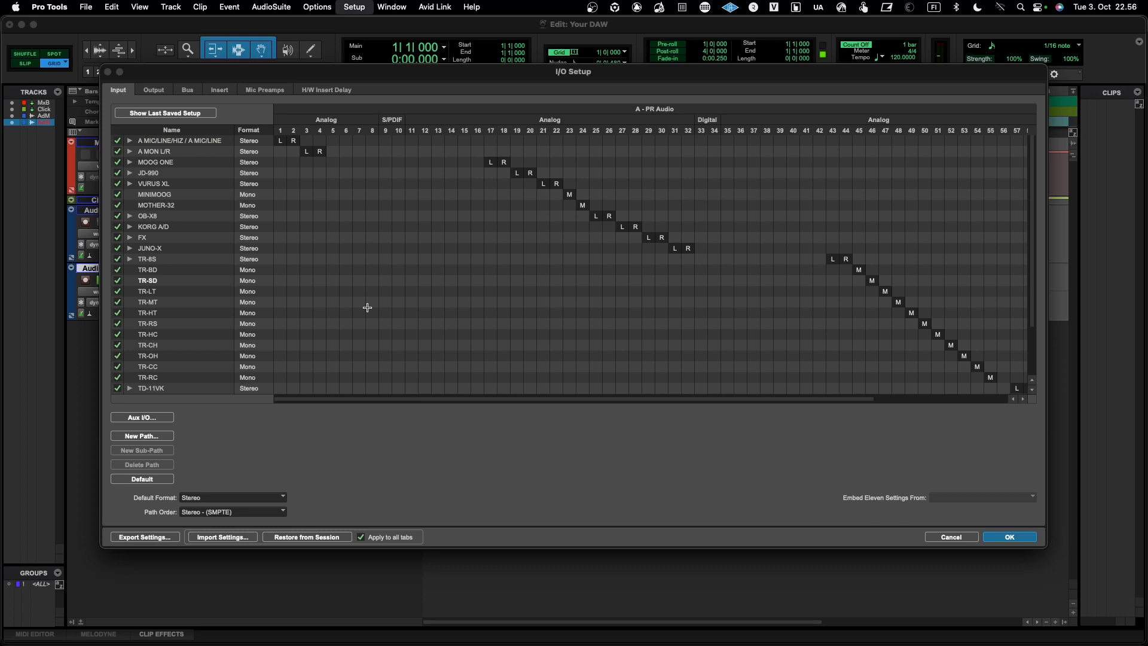
pyautogui.scroll(-3, 367, 307)
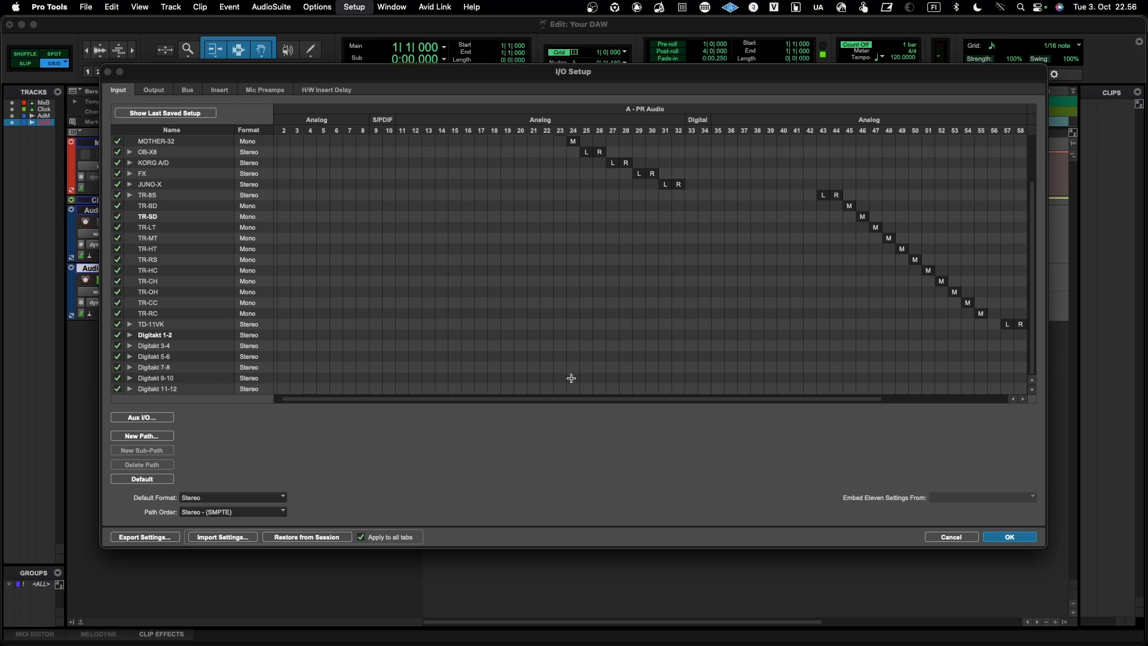
pyautogui.click(1008, 537)
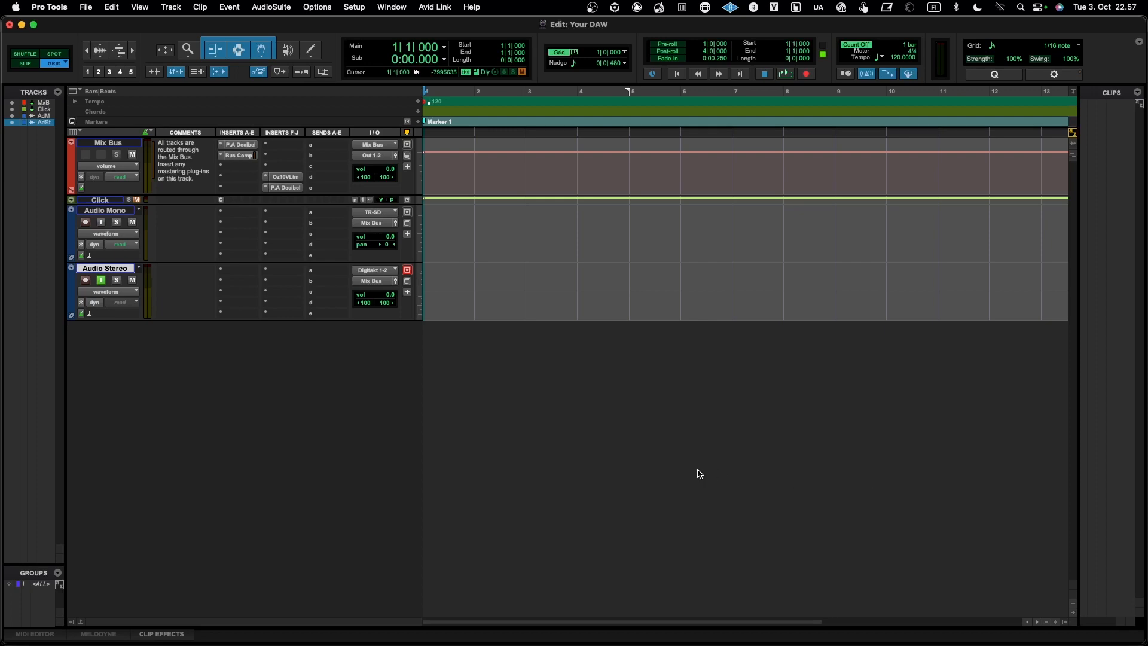
# Step: Review the insert, bus, output and input paths in the I/O Setup and accept the setup
pyautogui.click(318, 7)
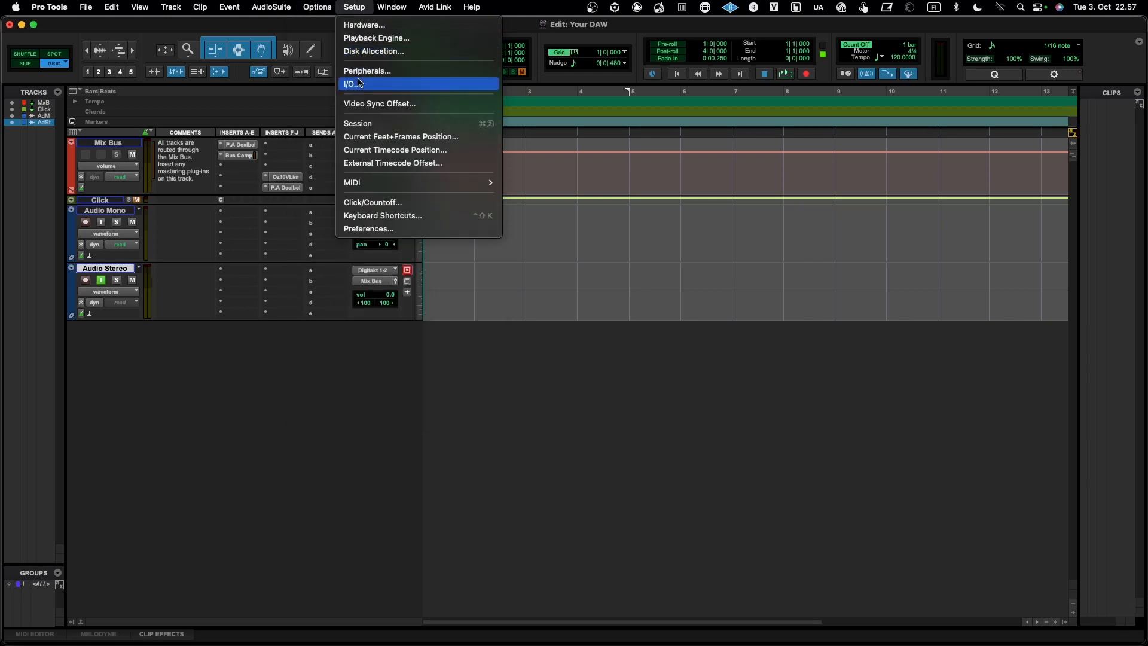
pyautogui.click(359, 87)
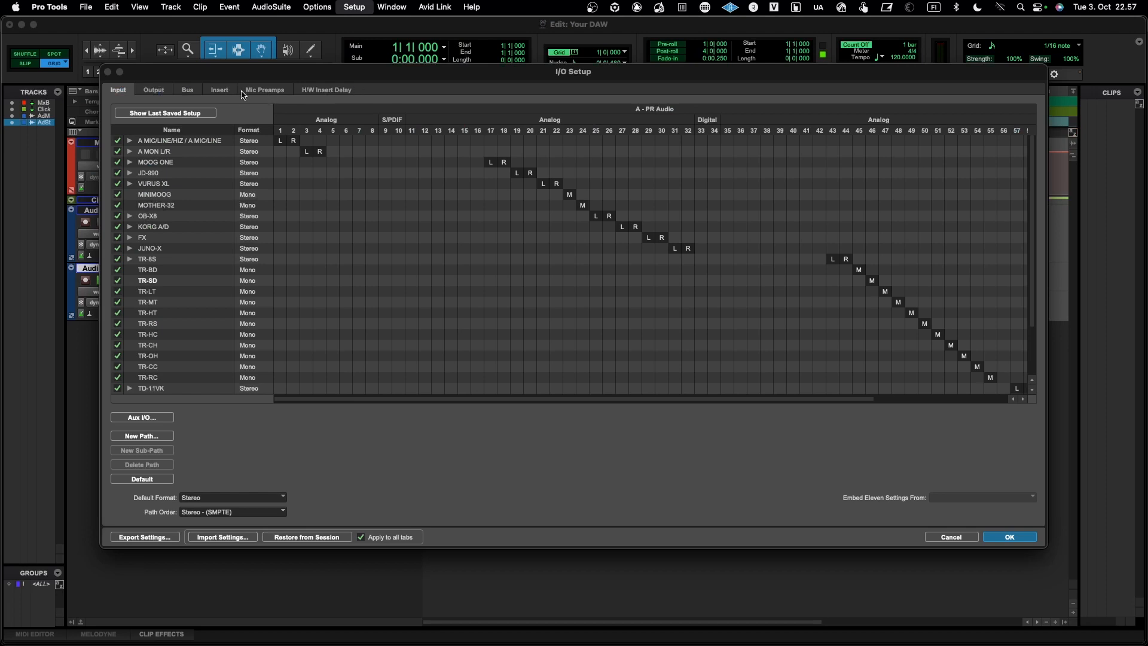
pyautogui.click(222, 93)
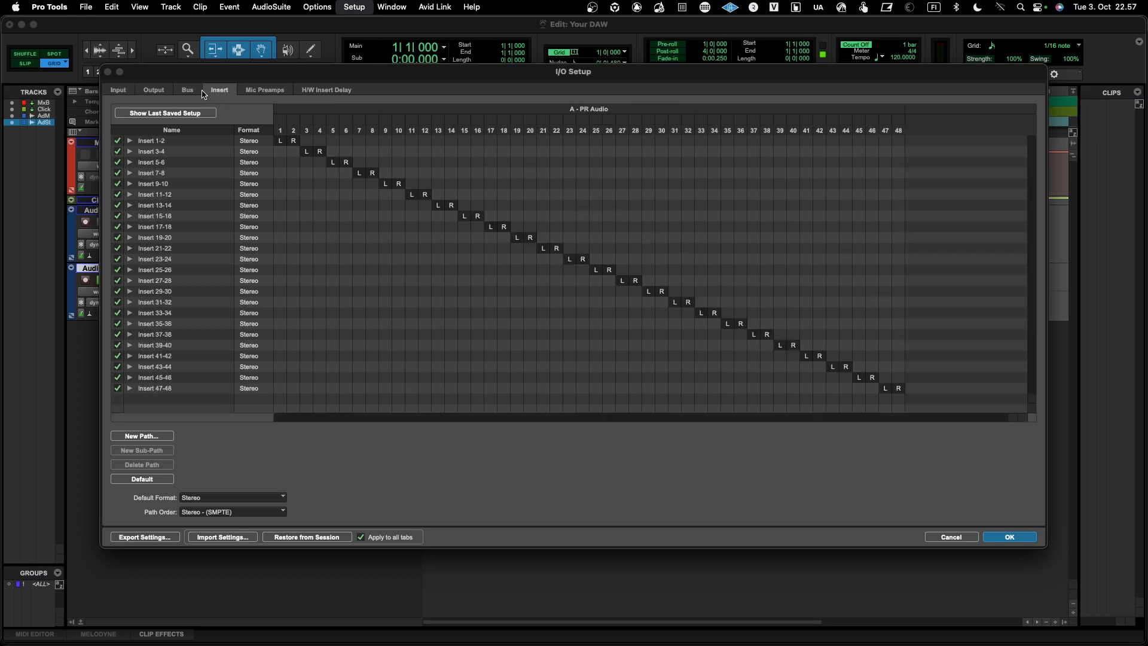
pyautogui.click(192, 91)
pyautogui.click(162, 94)
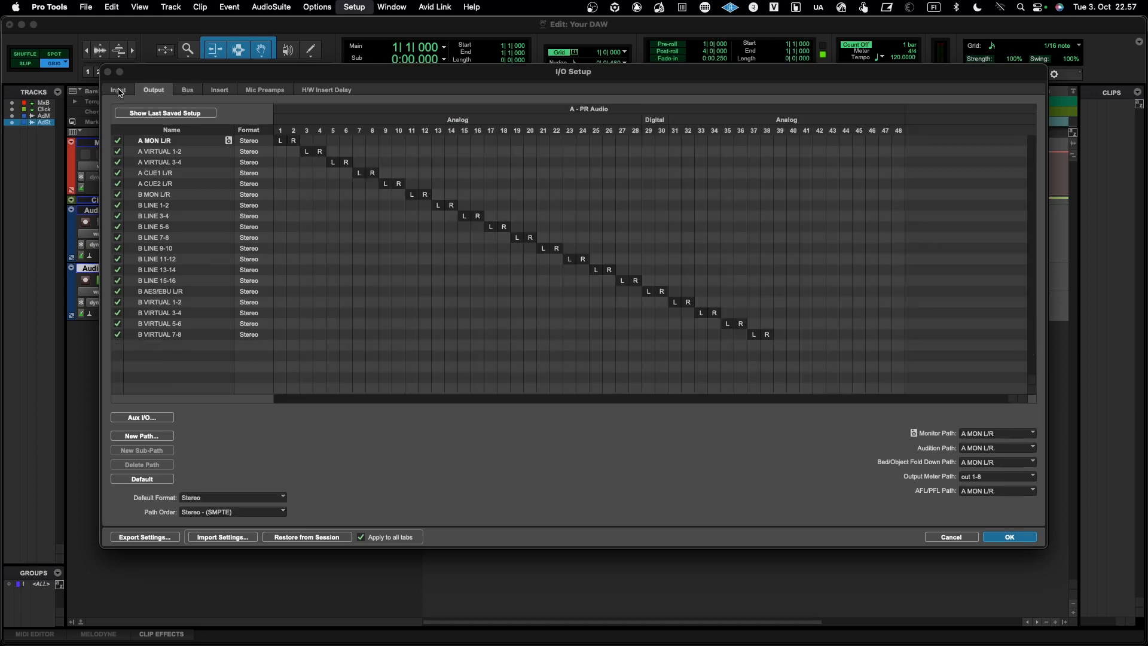
pyautogui.click(212, 93)
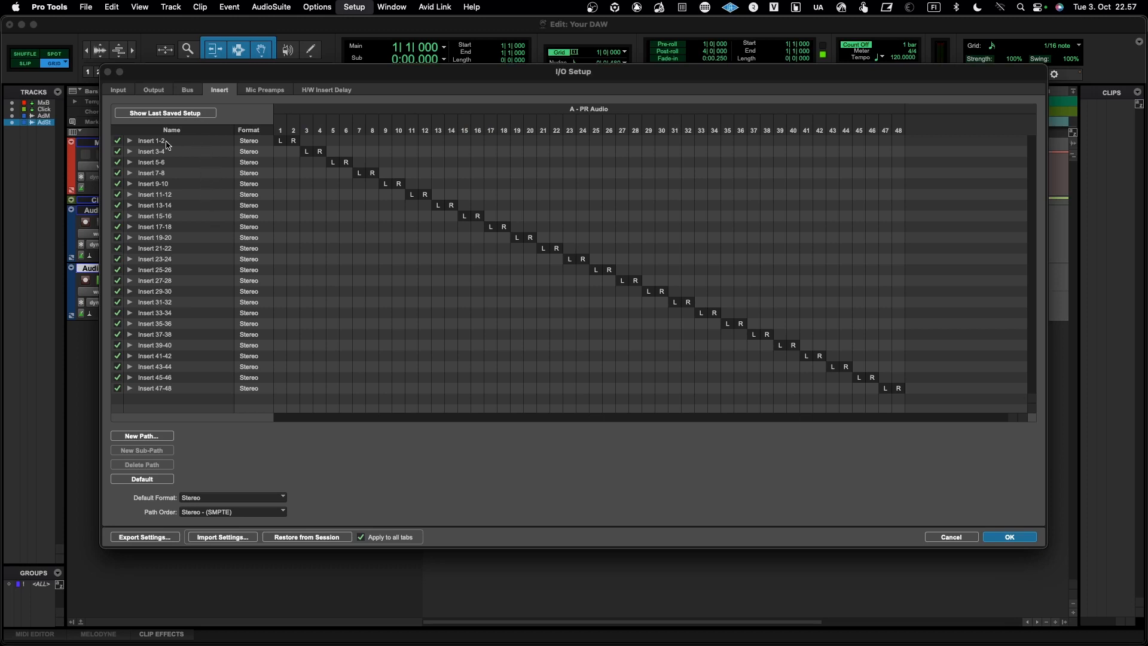
pyautogui.click(123, 91)
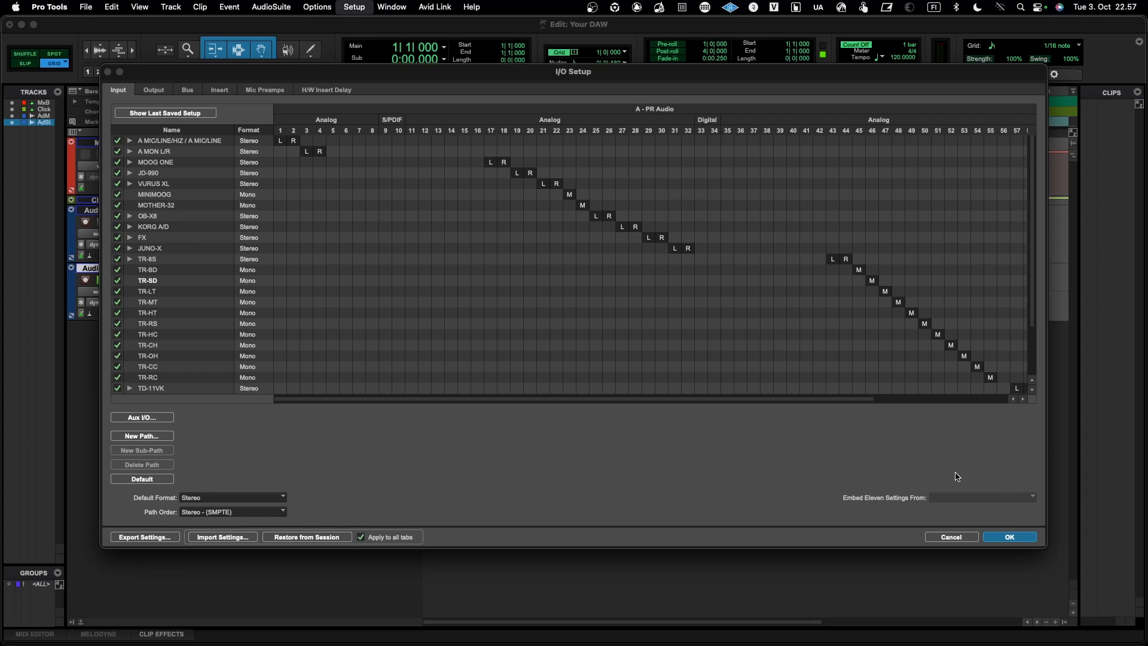
pyautogui.click(1010, 537)
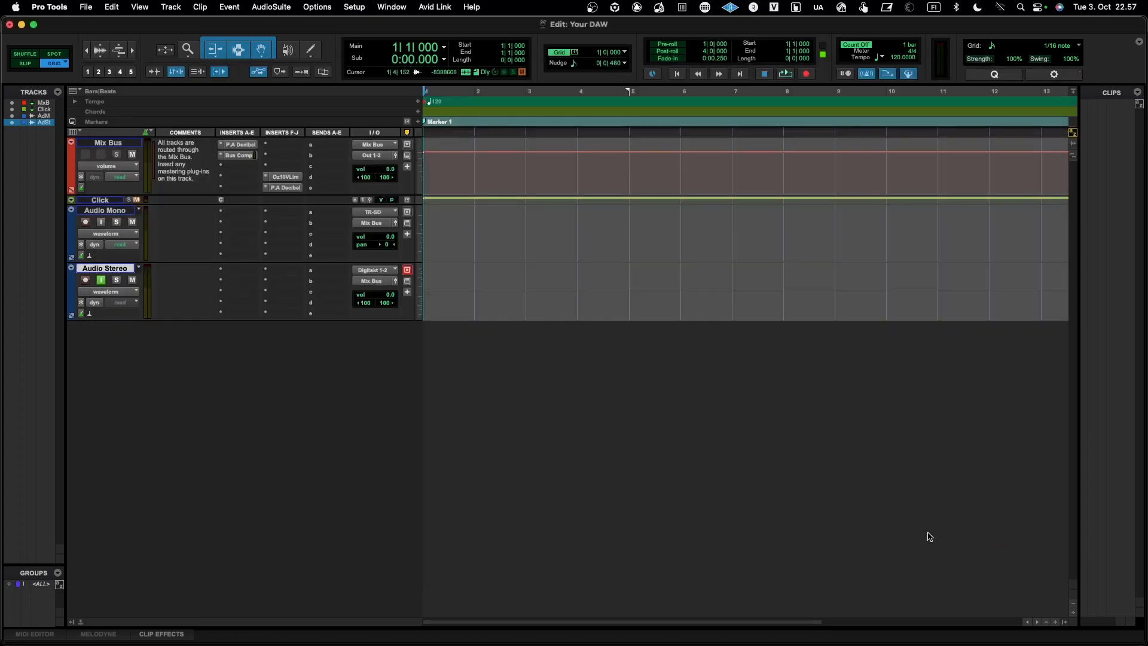